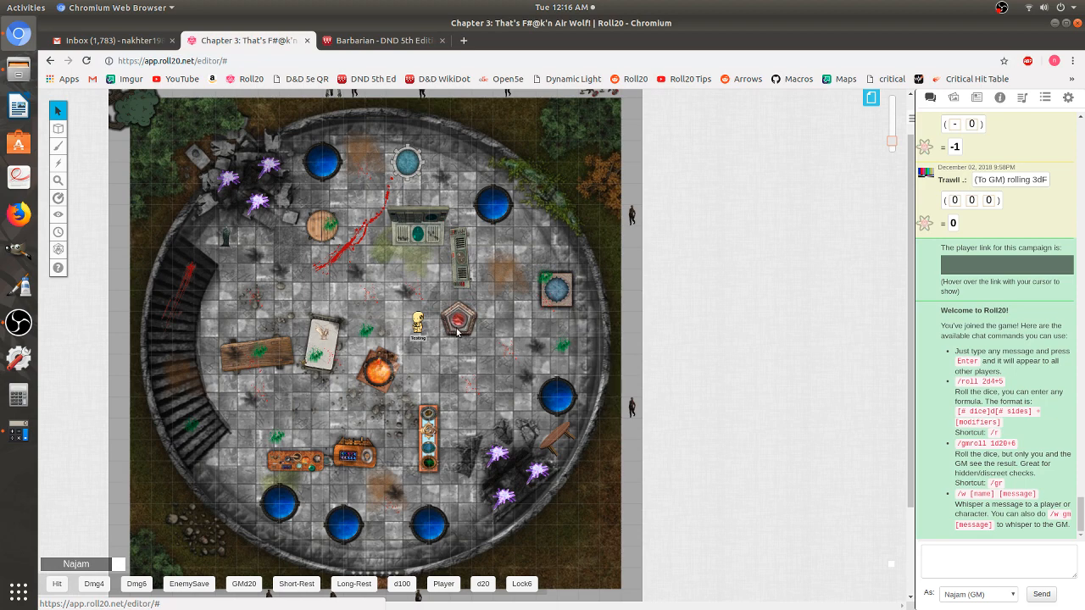
- Switch the right sidebar from the chat log to the Journal list of handouts and characters
{"action": "scroll", "coordinate": [364, 188], "scroll_direction": "up", "scroll_amount": 2}
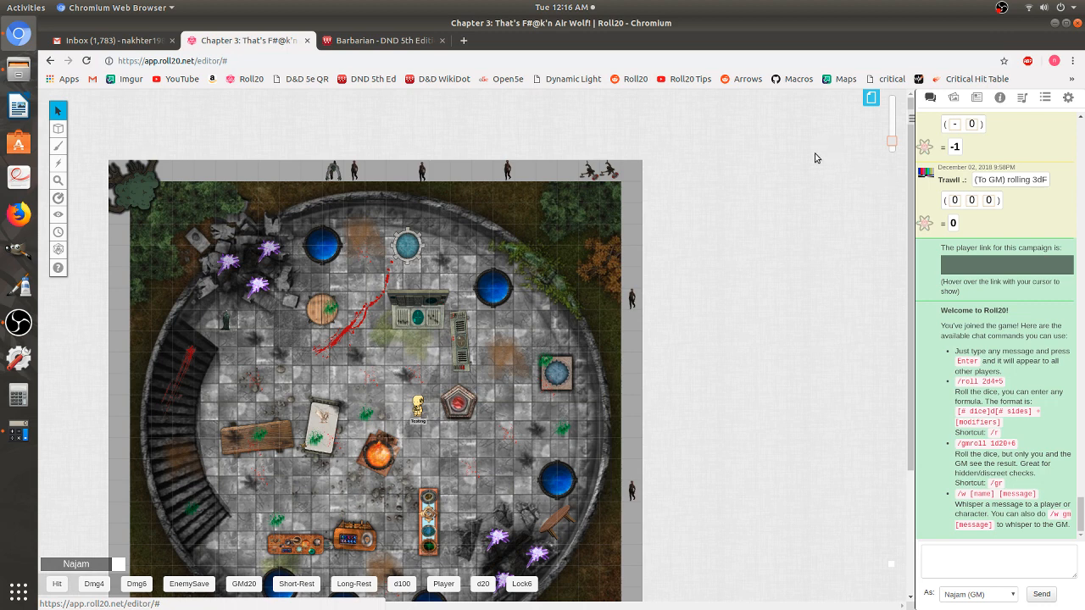
{"action": "left_click", "coordinate": [977, 98]}
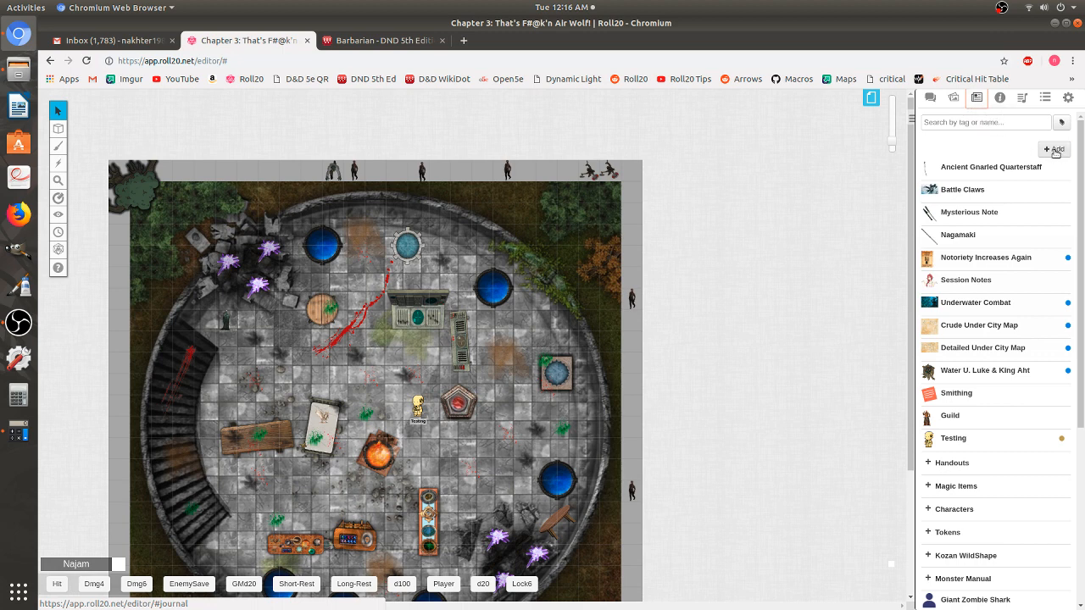
- Add a new character to the Journal, select its default name, and start choosing an avatar image
{"action": "left_click", "coordinate": [1056, 150]}
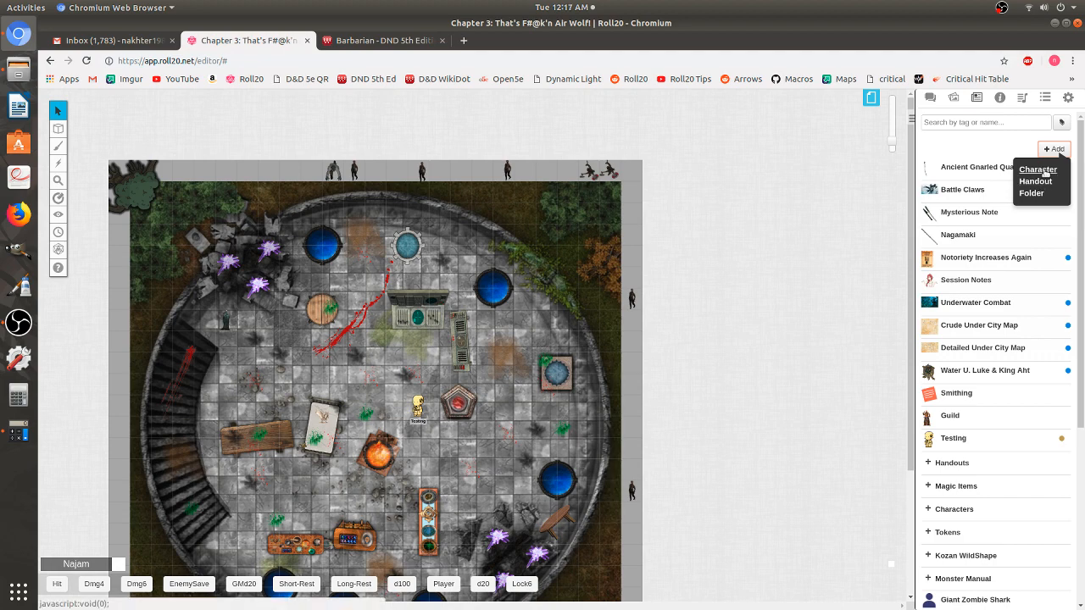
{"action": "left_click", "coordinate": [1038, 170]}
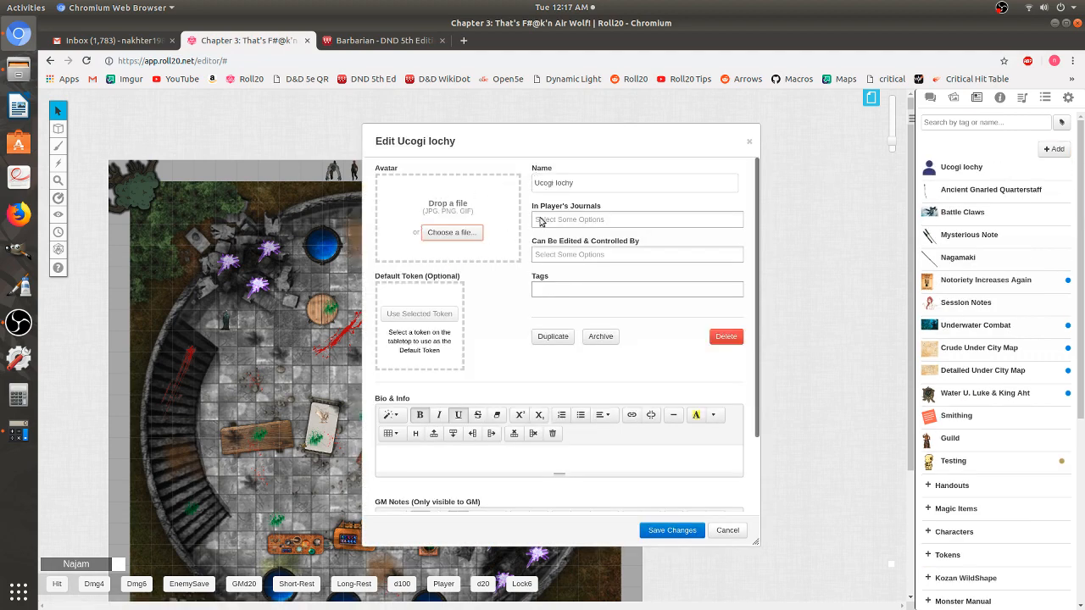
{"action": "double_click", "coordinate": [577, 183]}
{"action": "left_click", "coordinate": [577, 183]}
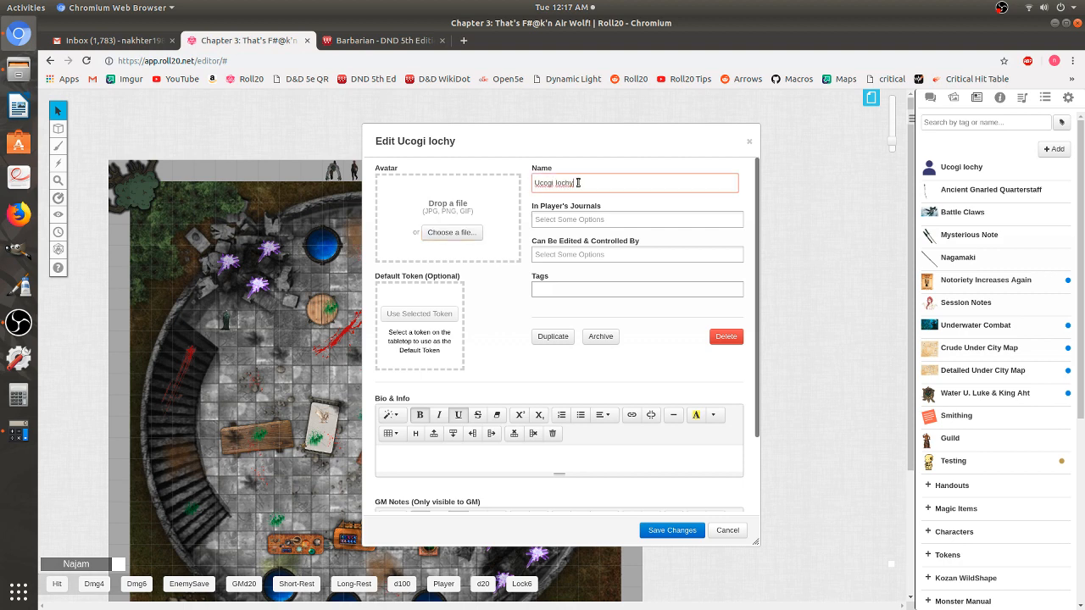
{"action": "left_click", "coordinate": [492, 189]}
{"action": "key", "text": "Tab"}
{"action": "left_click", "coordinate": [434, 236]}
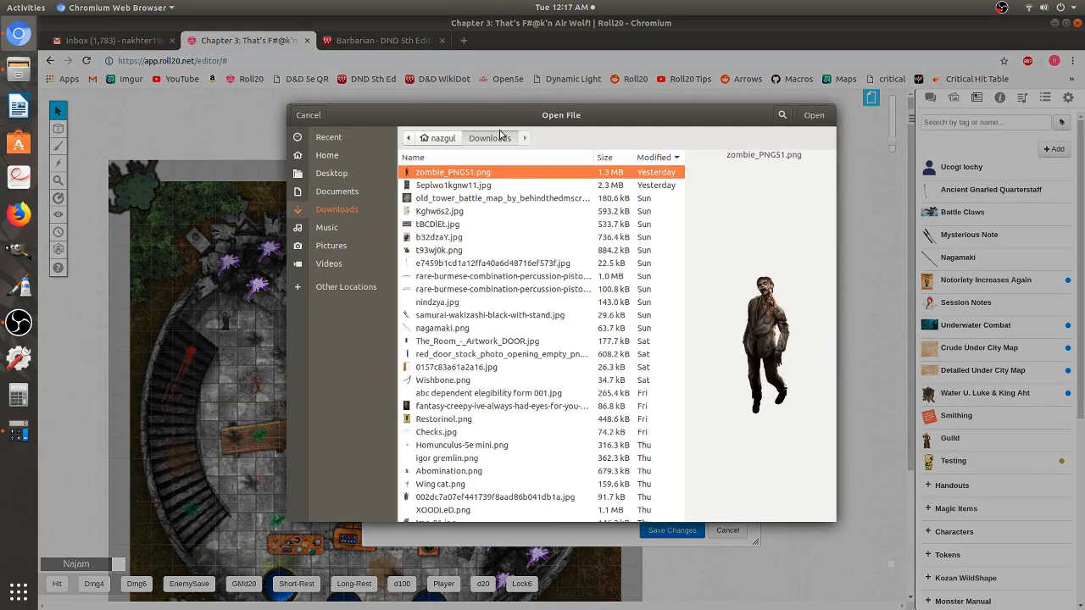
- Search Downloads for 'bakuto' and use Bakuto phinn.png as the character's avatar
{"action": "left_click", "coordinate": [782, 114]}
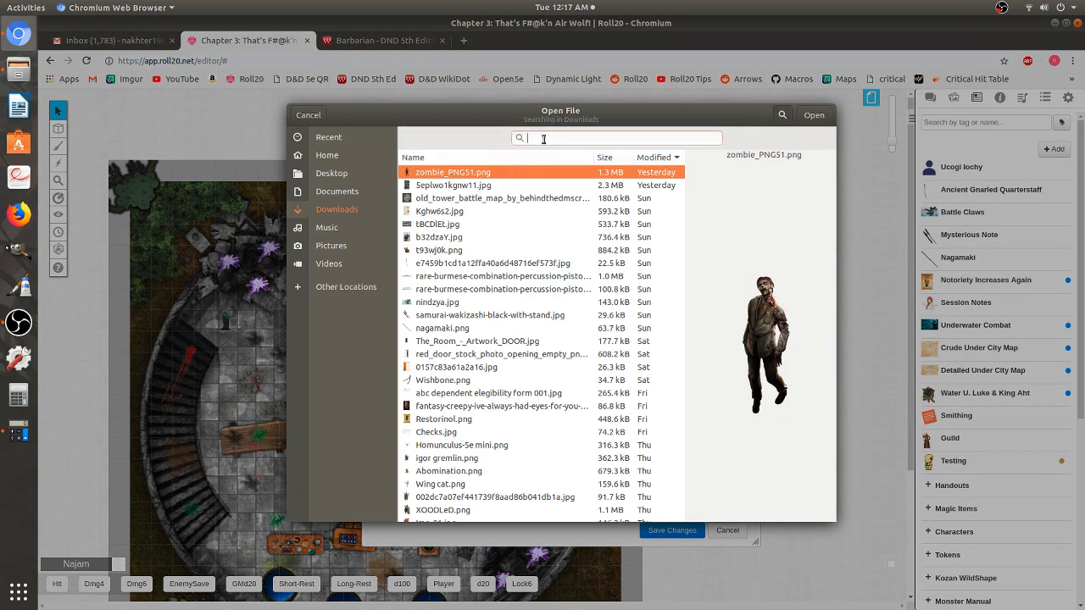
{"action": "type", "text": "bakuto"}
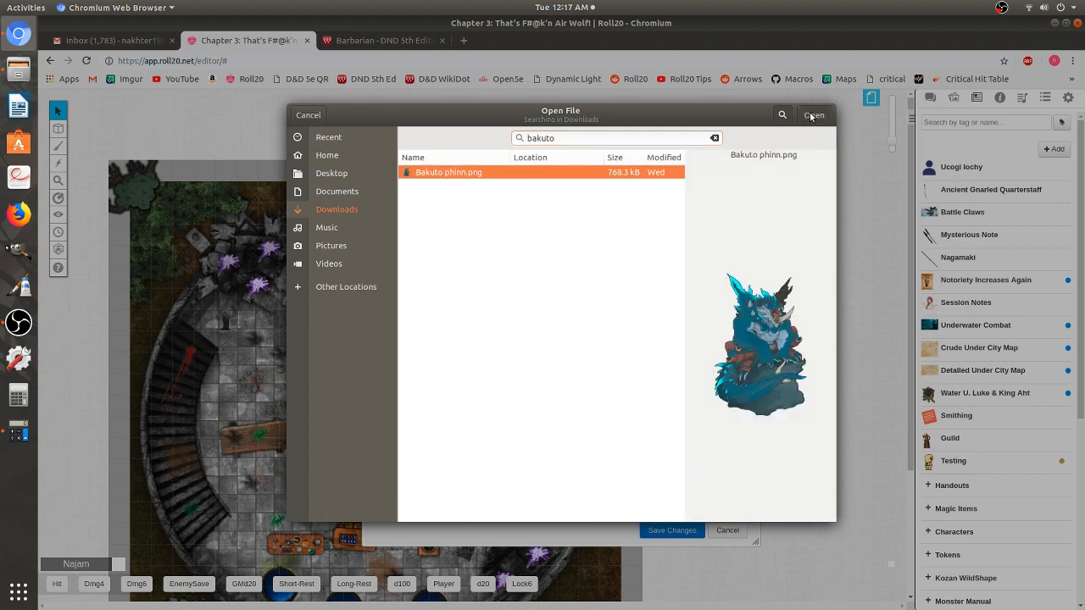
{"action": "left_click", "coordinate": [811, 114]}
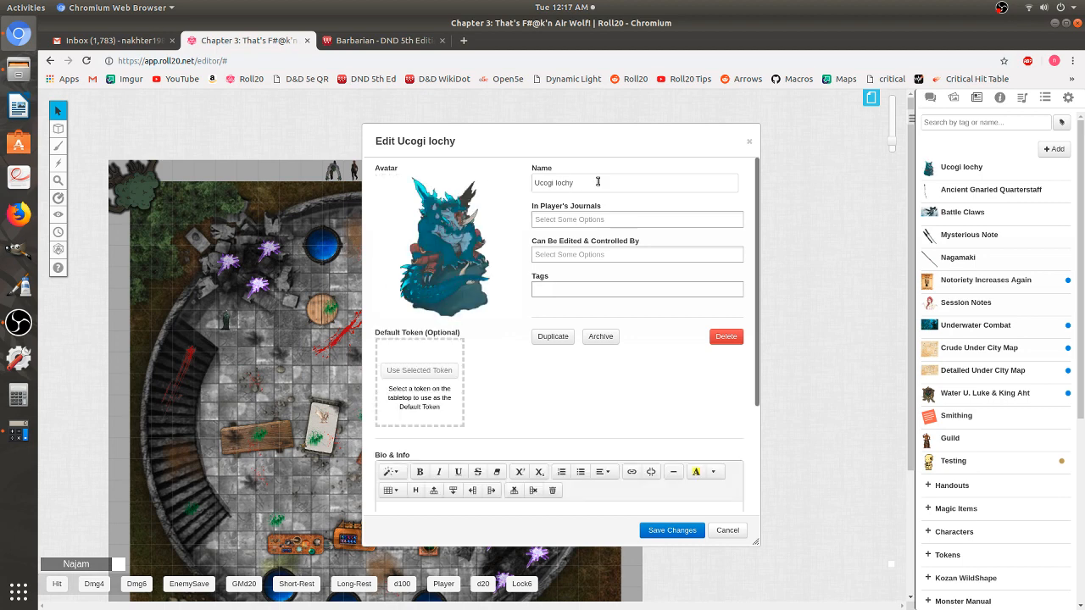
- Name the character Grogzilla and give one player journal access and edit/control rights
{"action": "triple_click", "coordinate": [598, 182]}
{"action": "type", "text": "Grogzilla"}
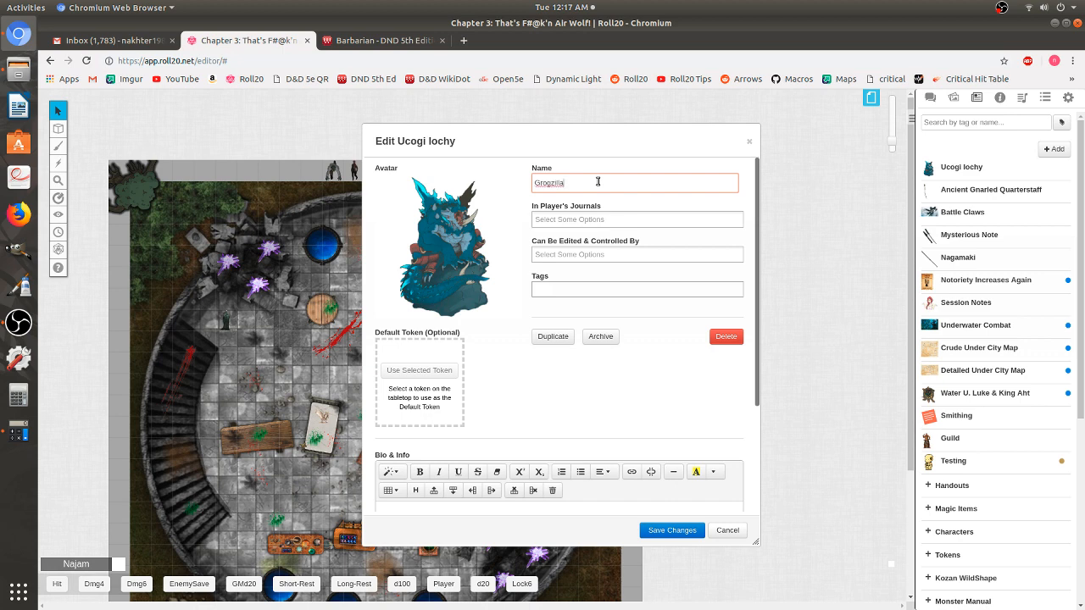
{"action": "left_click", "coordinate": [567, 222]}
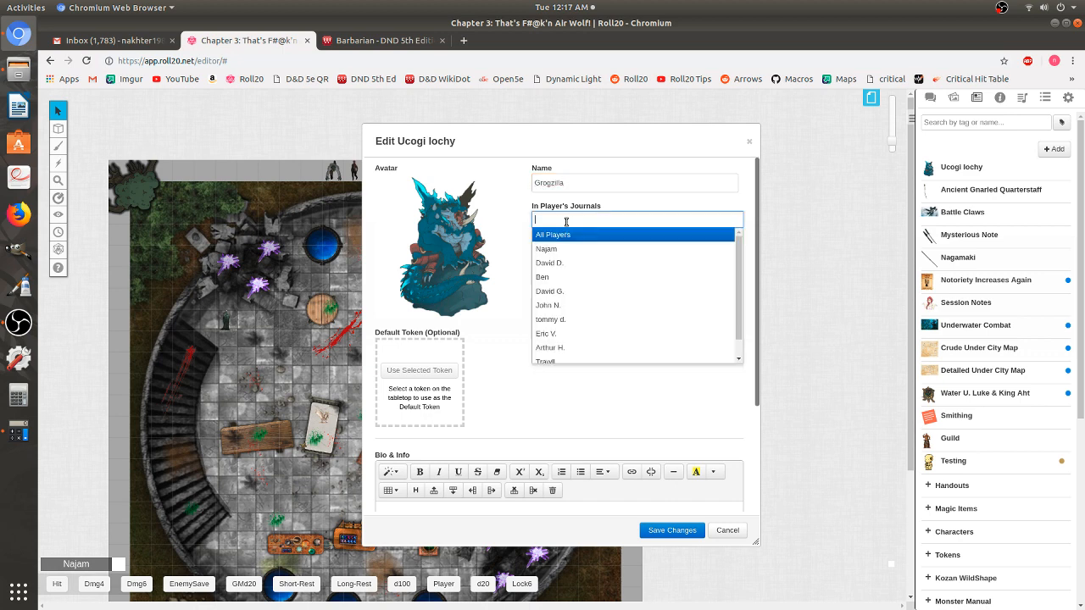
{"action": "left_click", "coordinate": [564, 291]}
{"action": "left_click", "coordinate": [574, 256]}
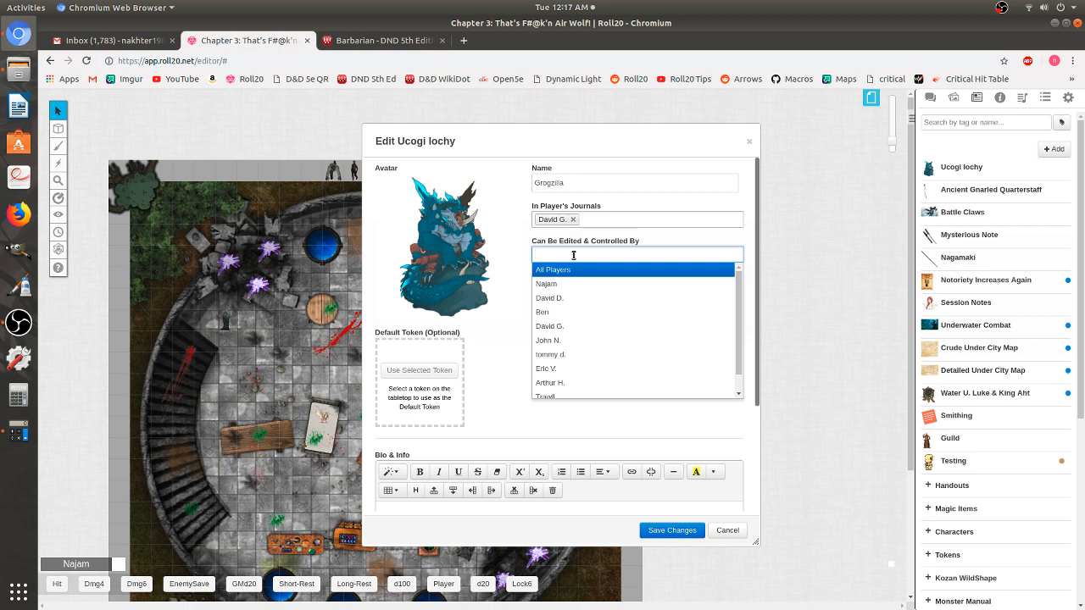
{"action": "left_click", "coordinate": [565, 328]}
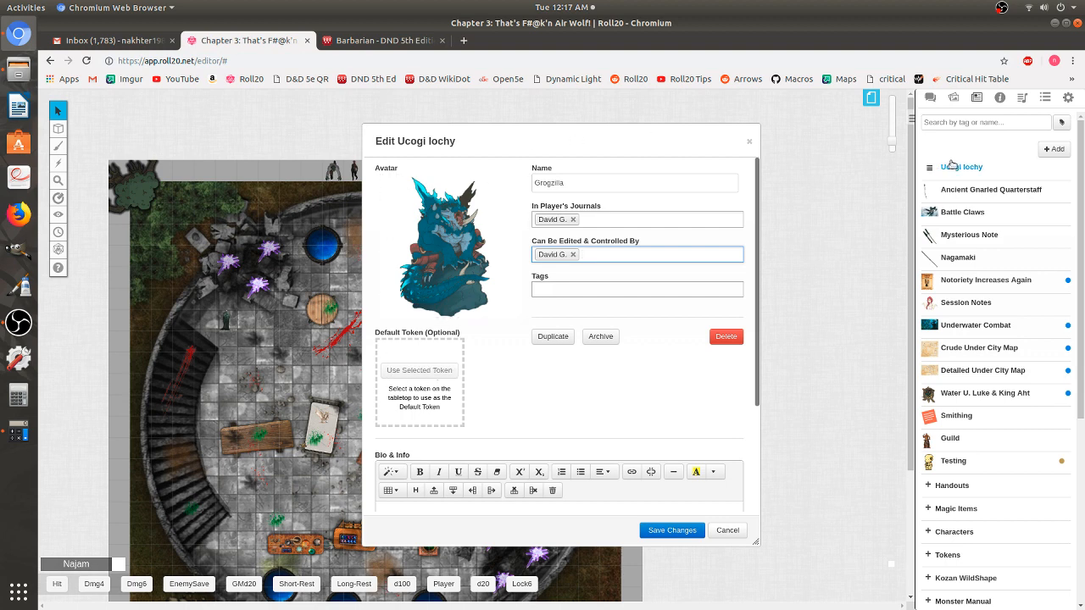
{"action": "left_click", "coordinate": [954, 98]}
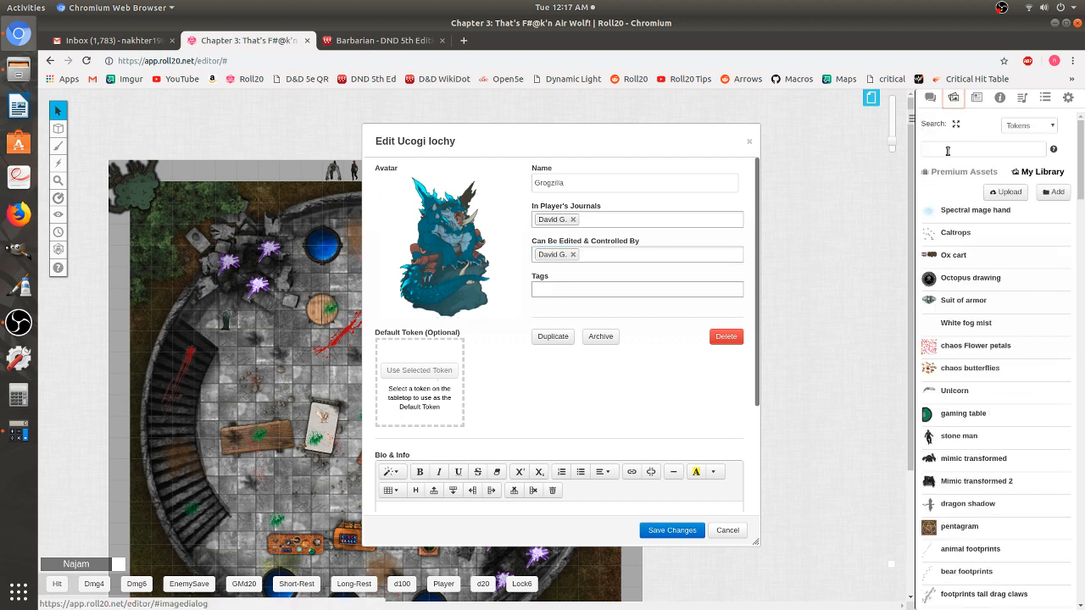
- Find the bakuto image in the Art Library and drop it onto the map as a token
{"action": "left_click", "coordinate": [948, 151]}
{"action": "type", "text": "bakuto"}
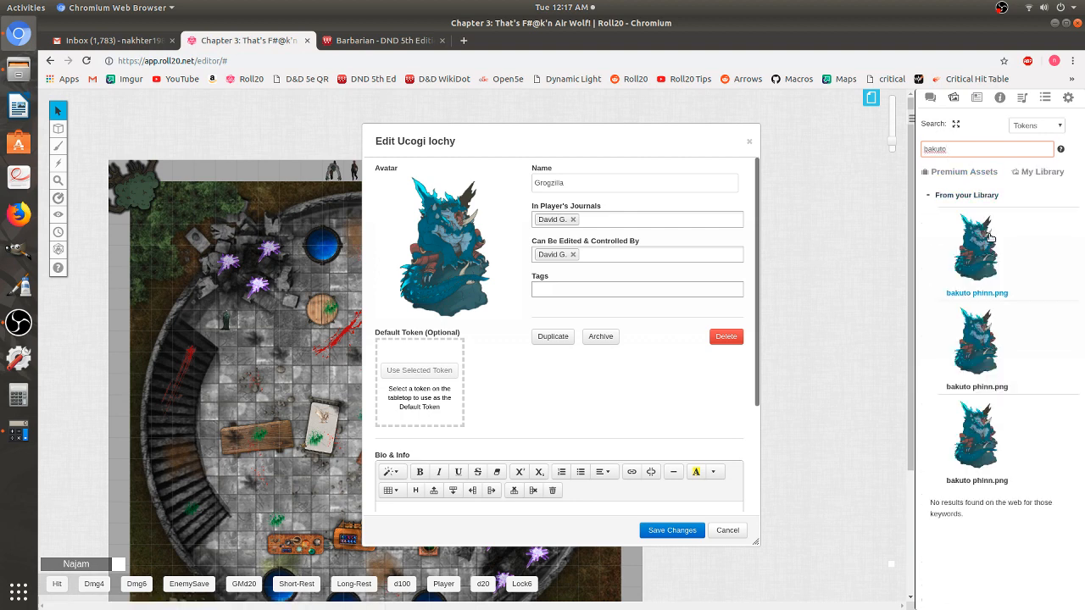
{"action": "left_click_drag", "start_coordinate": [979, 242], "coordinate": [291, 365]}
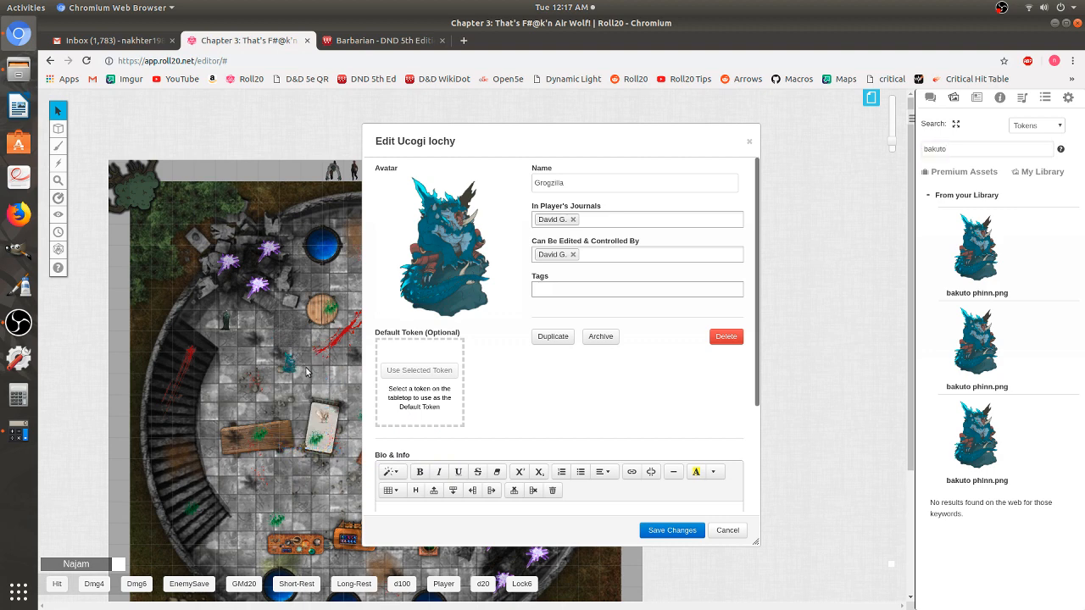
- Make the placed bakuto token Grogzilla's default token and save the character
{"action": "left_click", "coordinate": [291, 365]}
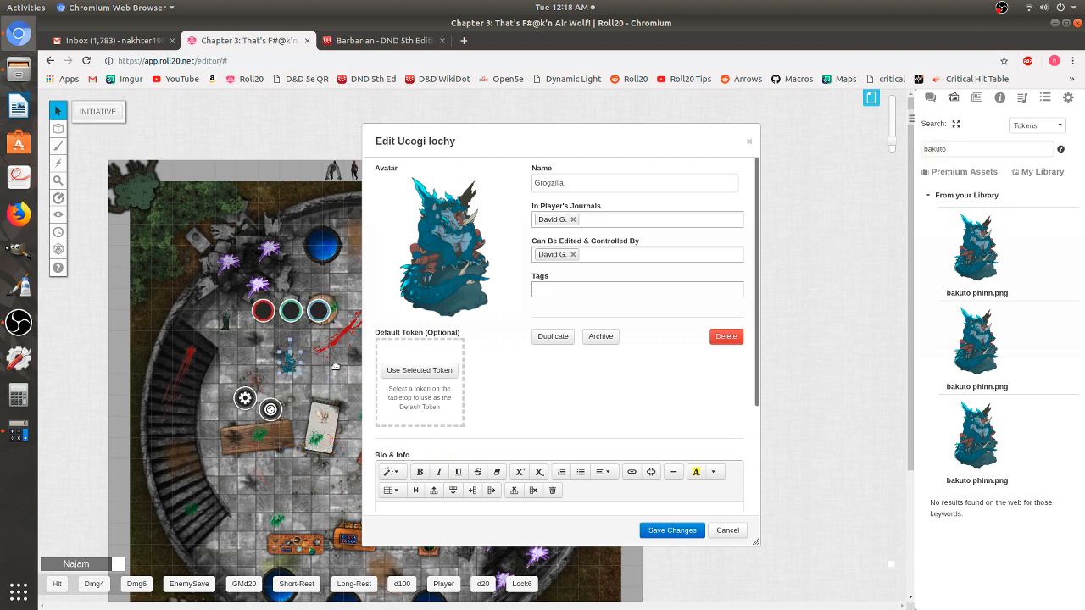
{"action": "left_click", "coordinate": [408, 373]}
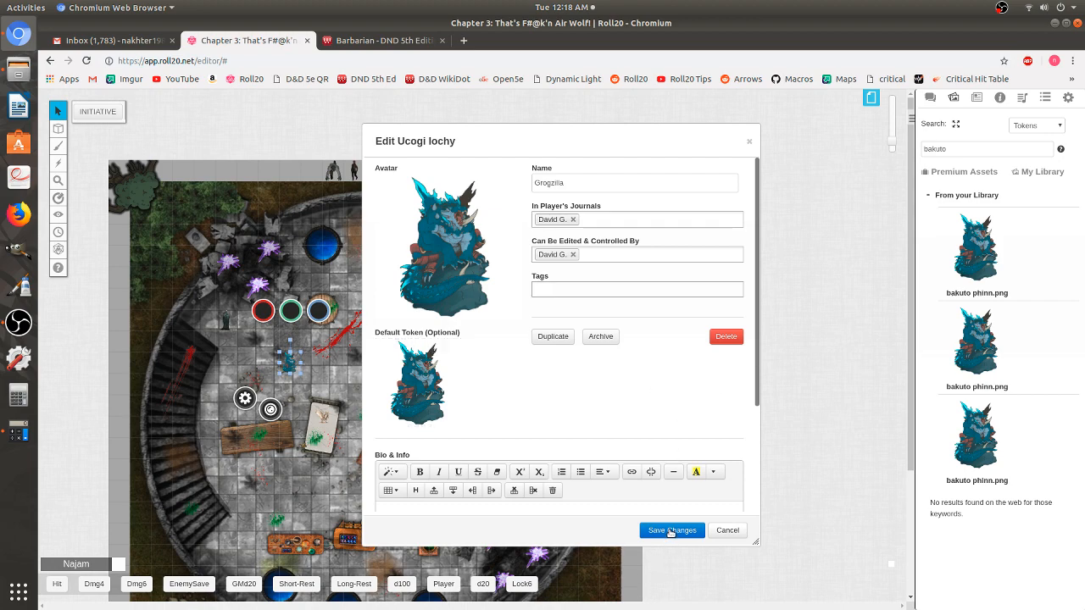
{"action": "left_click", "coordinate": [672, 530]}
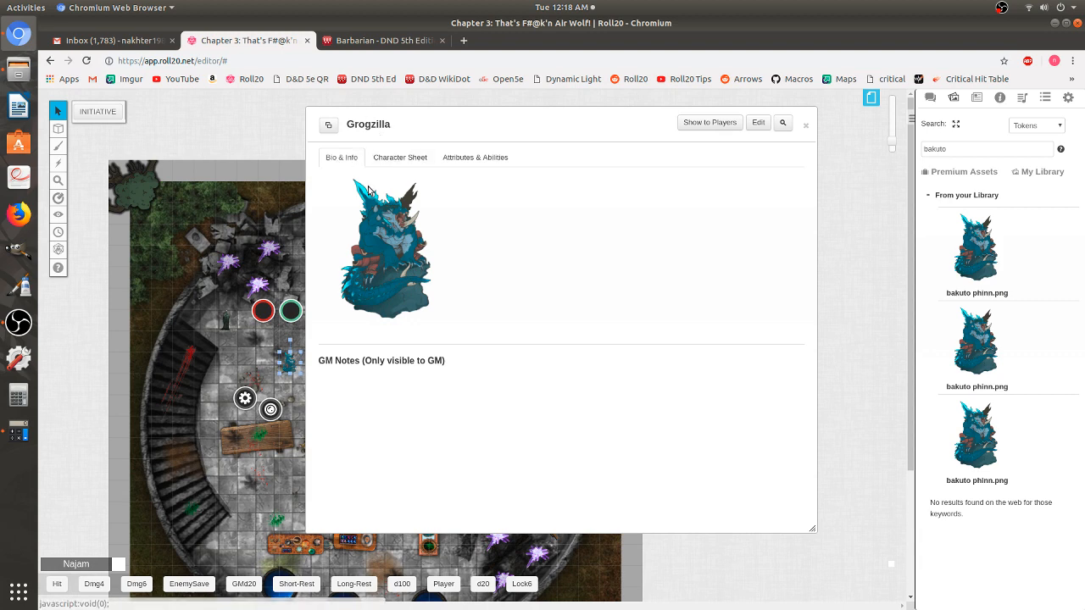
- Reopen Grogzilla's settings, save the changes, and switch to the Character Sheet page
{"action": "left_click", "coordinate": [758, 125]}
{"action": "scroll", "coordinate": [439, 371], "scroll_direction": "down", "scroll_amount": 4}
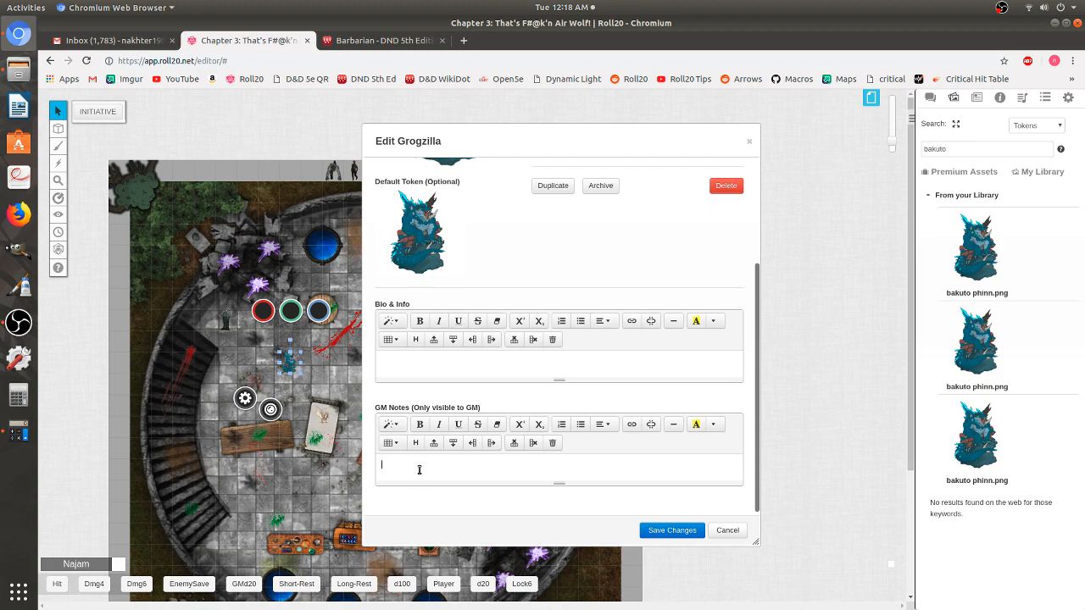
{"action": "left_click", "coordinate": [673, 532]}
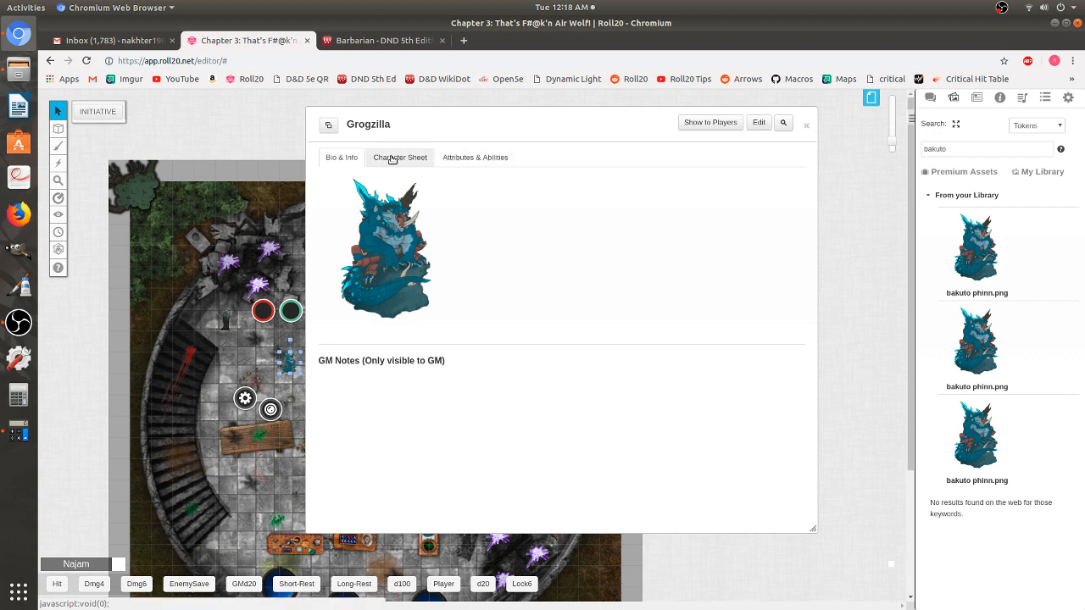
{"action": "left_click", "coordinate": [392, 159]}
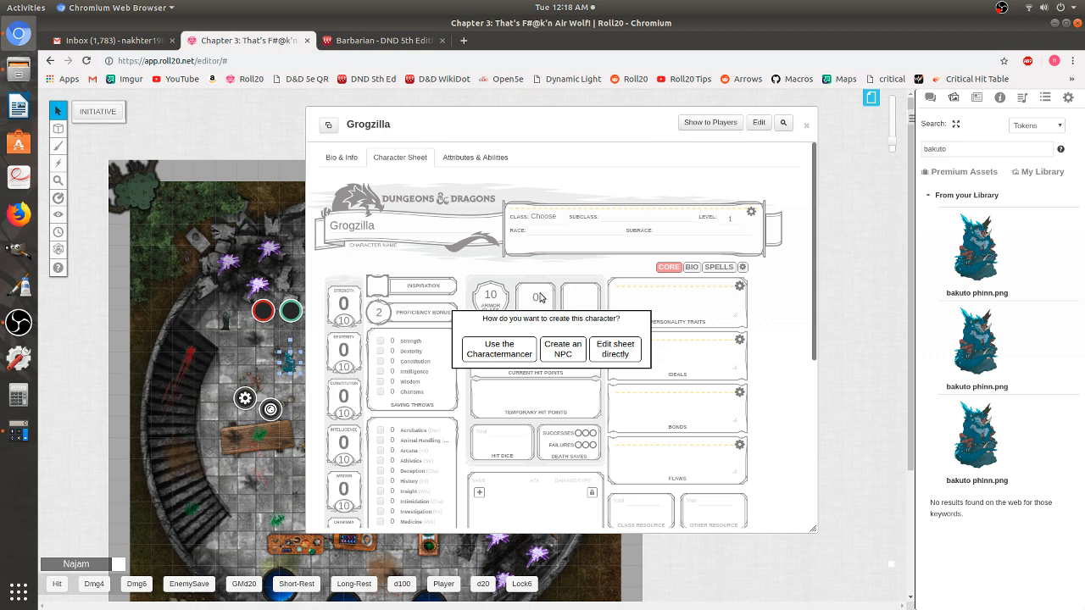
- Build Grogzilla with the Charactermancer and advance past its welcome page to the Race step
{"action": "left_click", "coordinate": [497, 354]}
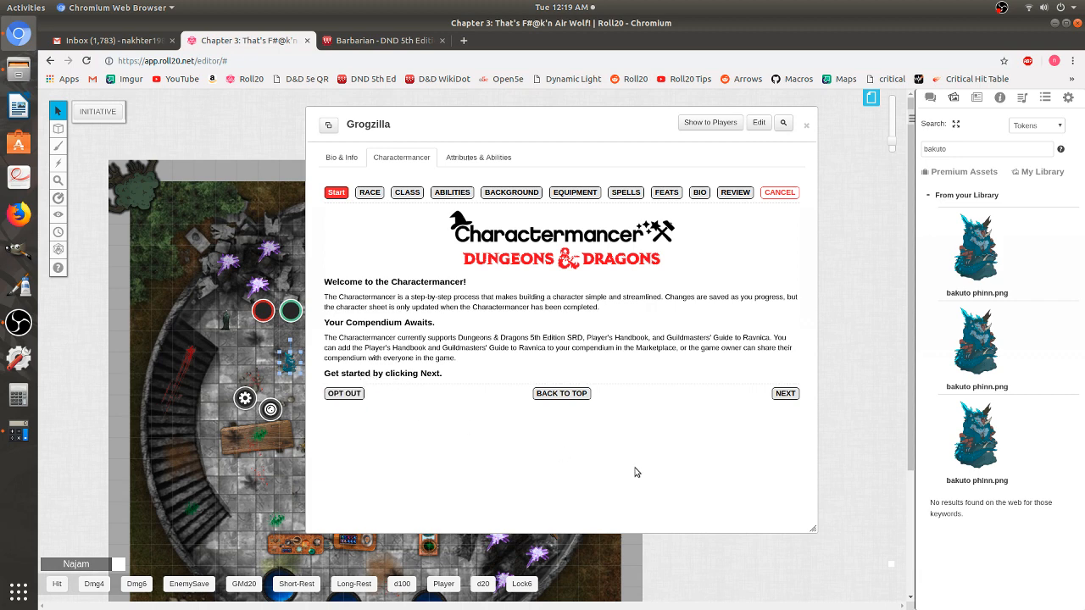
{"action": "left_click", "coordinate": [786, 394]}
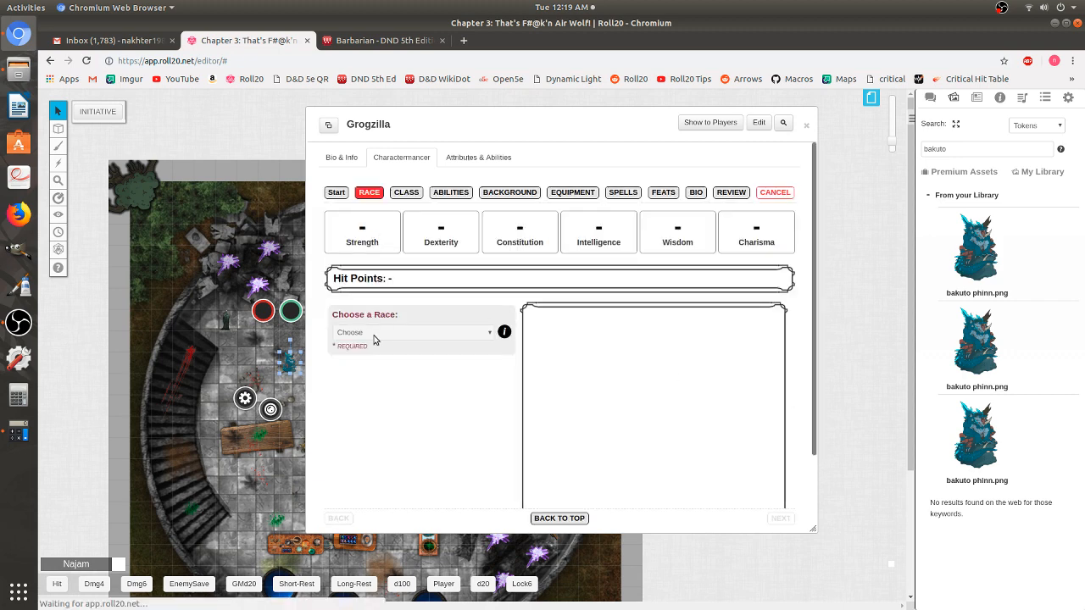
{"action": "scroll", "coordinate": [374, 339], "scroll_direction": "down", "scroll_amount": 2}
- Set Grogzilla's race to Dragonborn (PHB) with Chaotic Good alignment
{"action": "left_click", "coordinate": [367, 241]}
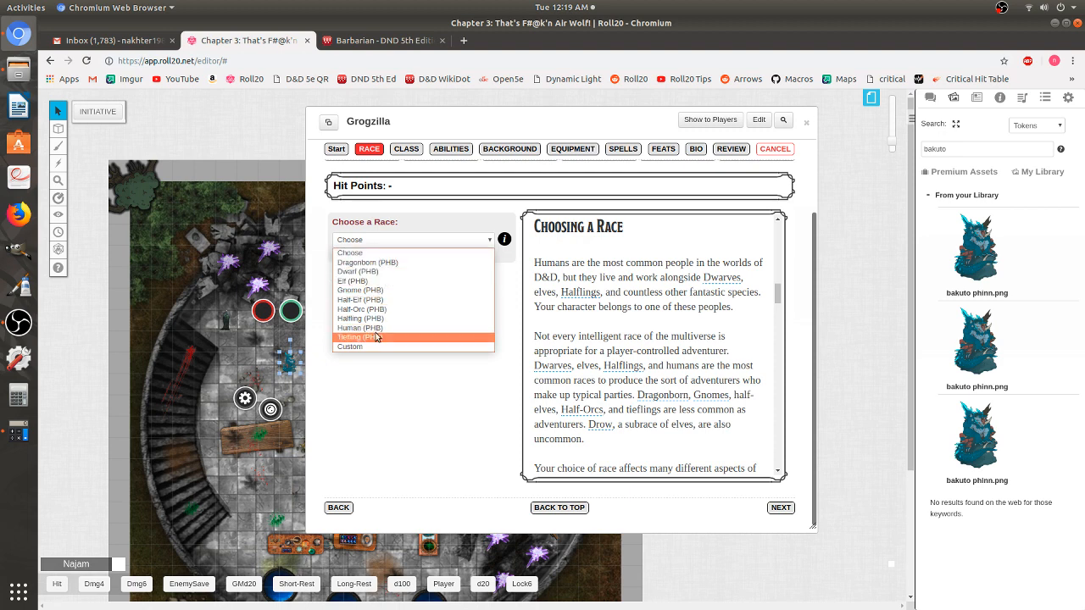
{"action": "left_click", "coordinate": [387, 265]}
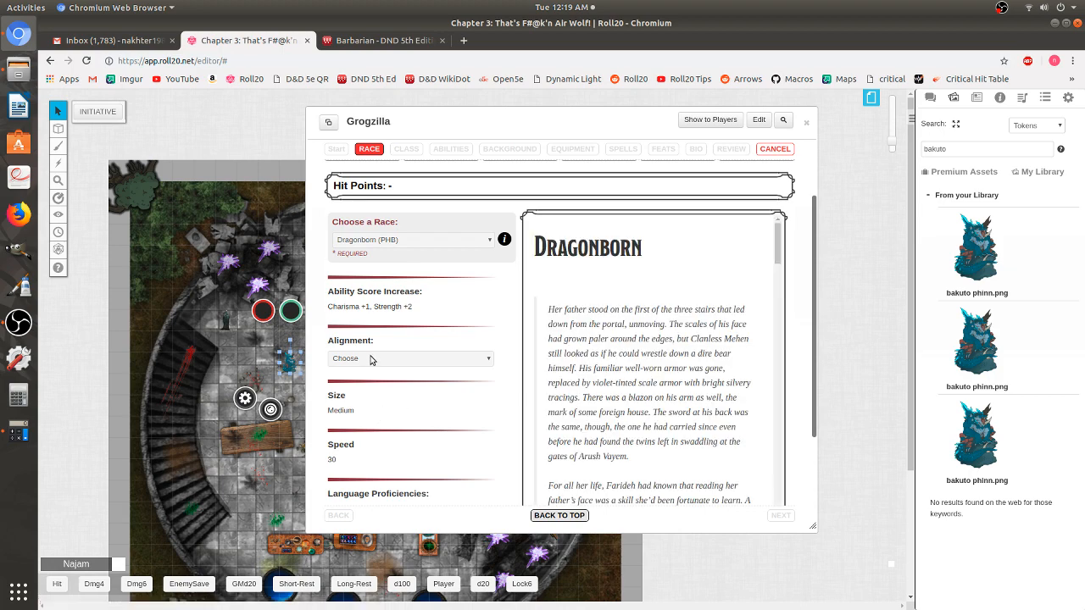
{"action": "scroll", "coordinate": [360, 347], "scroll_direction": "down", "scroll_amount": 1}
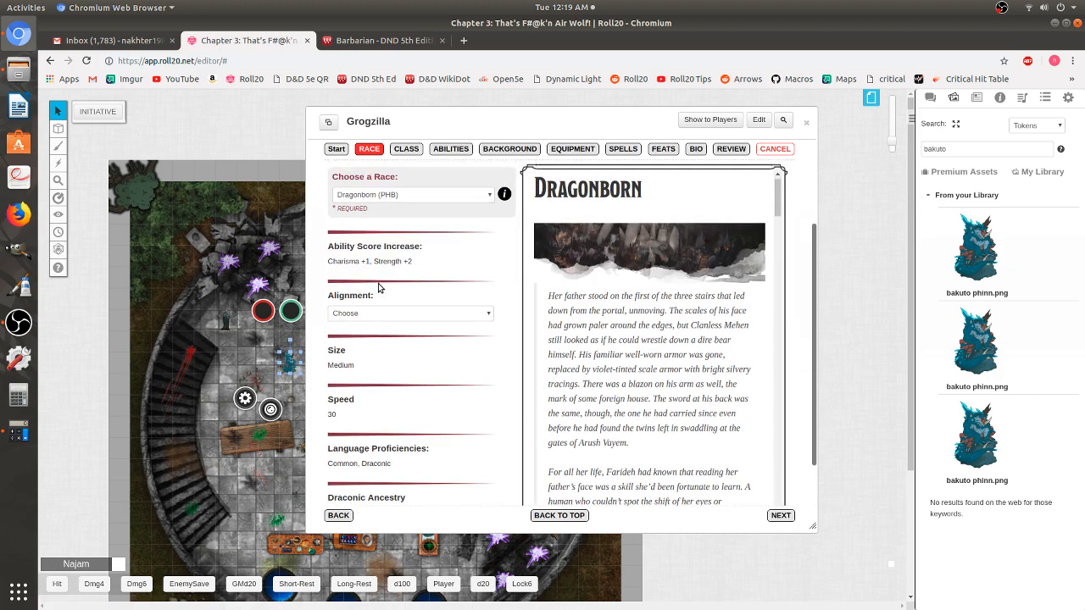
{"action": "left_click", "coordinate": [390, 315]}
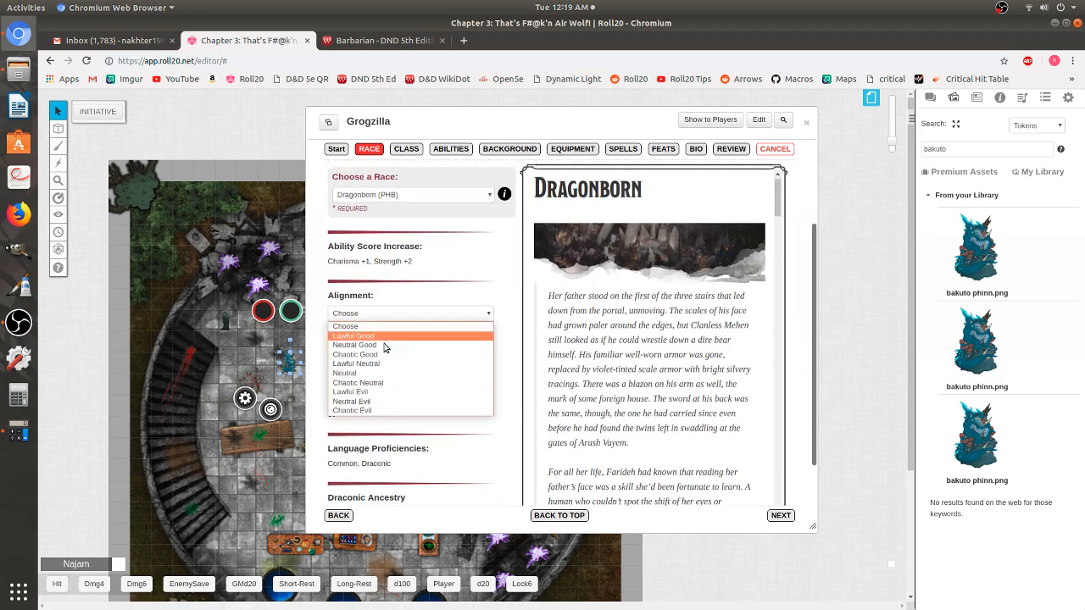
{"action": "left_click", "coordinate": [388, 354]}
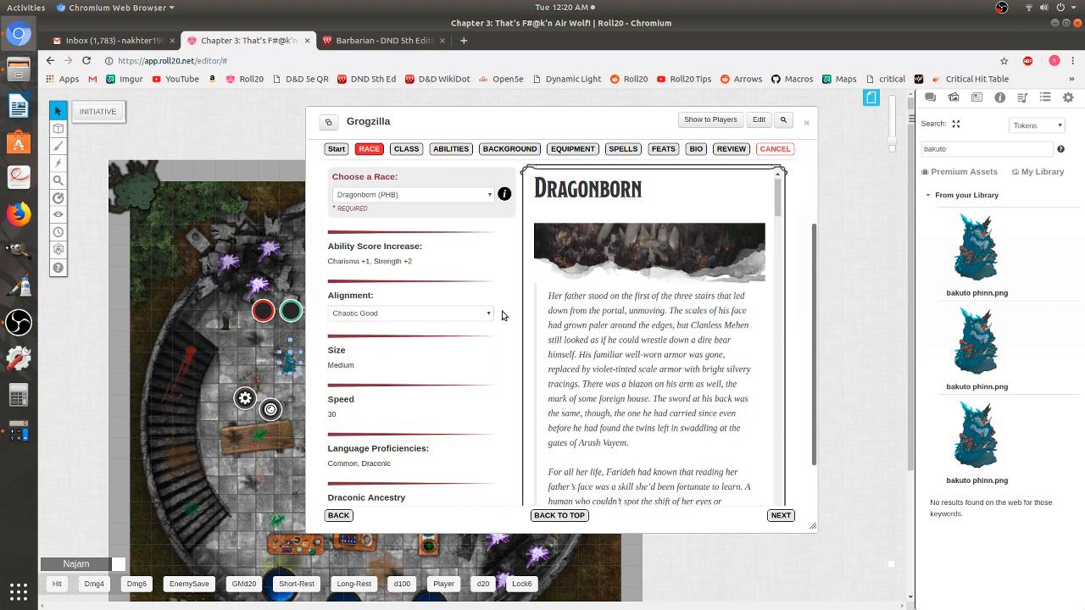
- Choose Brass Dragon Ancestry and continue to the Class step
{"action": "scroll", "coordinate": [500, 316], "scroll_direction": "down", "scroll_amount": 2}
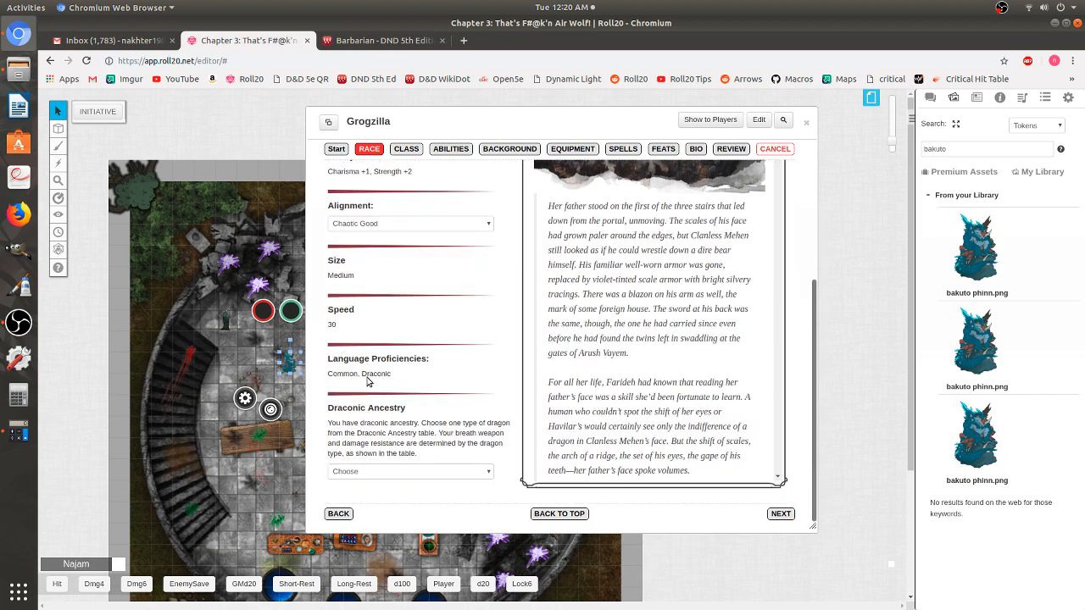
{"action": "scroll", "coordinate": [367, 381], "scroll_direction": "down", "scroll_amount": 1}
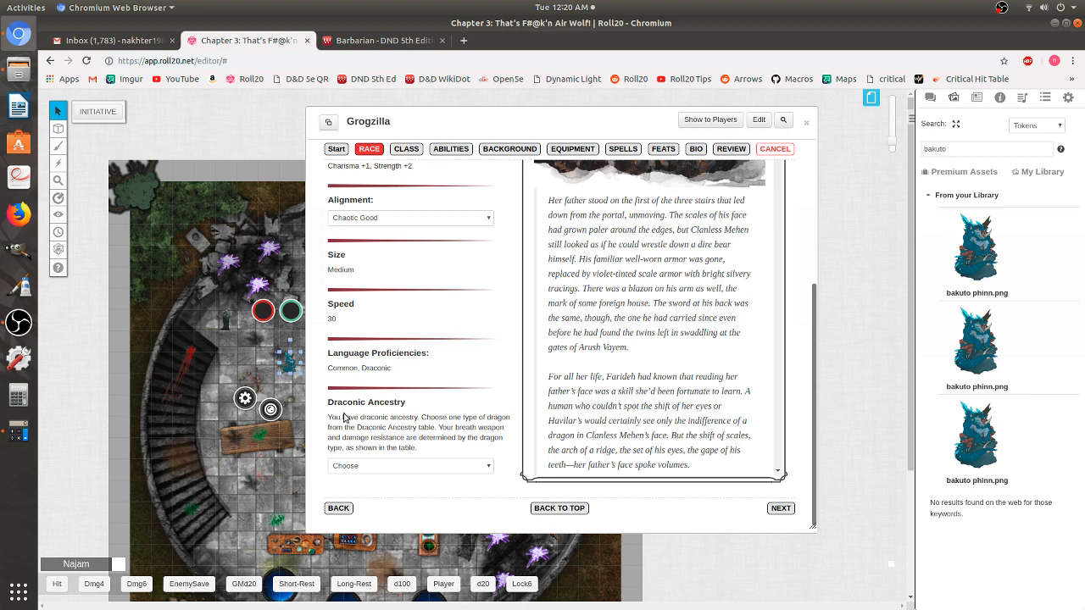
{"action": "left_click", "coordinate": [395, 469]}
{"action": "left_click", "coordinate": [396, 469]}
{"action": "left_click", "coordinate": [385, 467]}
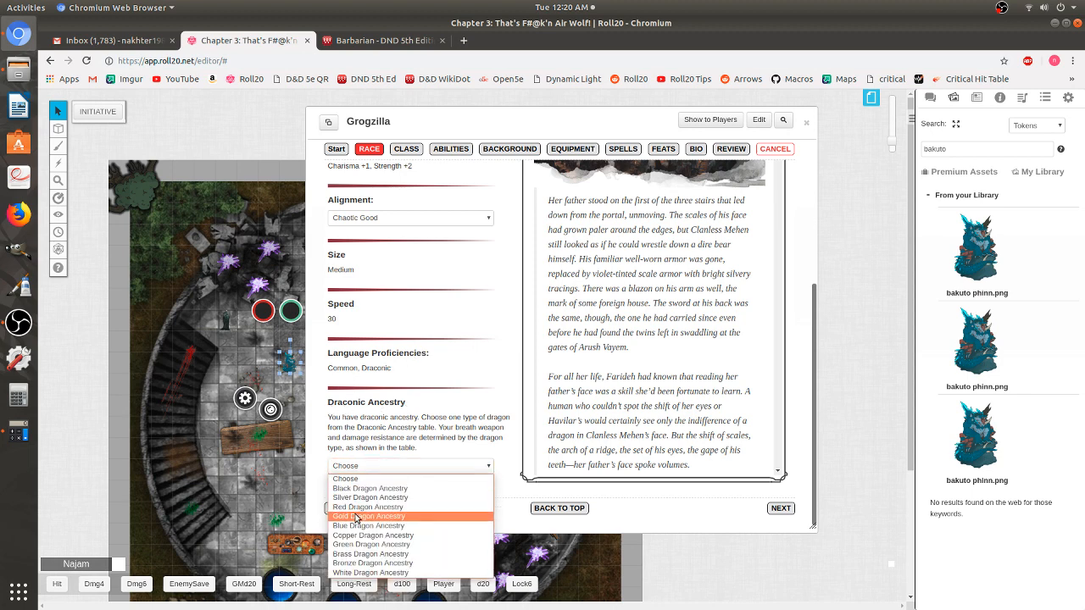
{"action": "left_click", "coordinate": [356, 556]}
{"action": "scroll", "coordinate": [589, 355], "scroll_direction": "down", "scroll_amount": 3}
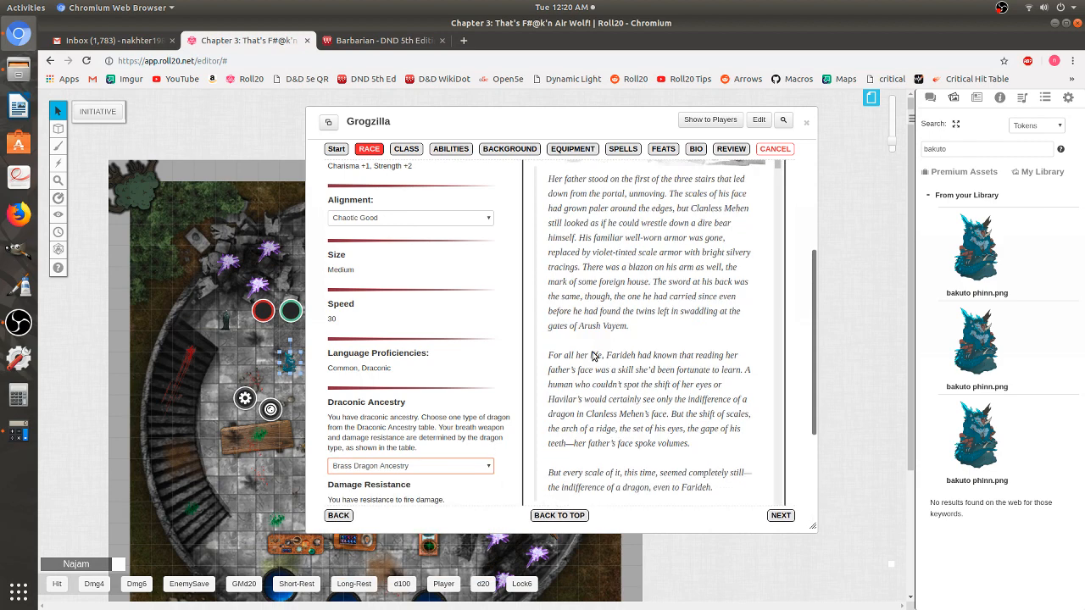
{"action": "scroll", "coordinate": [594, 357], "scroll_direction": "down", "scroll_amount": 3}
{"action": "scroll", "coordinate": [383, 374], "scroll_direction": "down", "scroll_amount": 5}
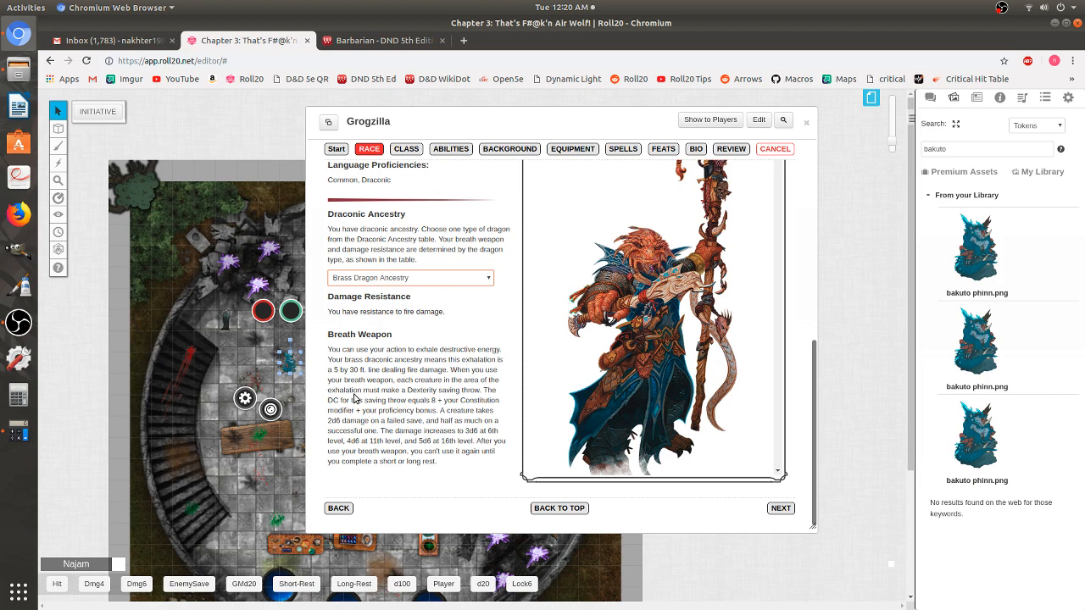
{"action": "left_click", "coordinate": [781, 509]}
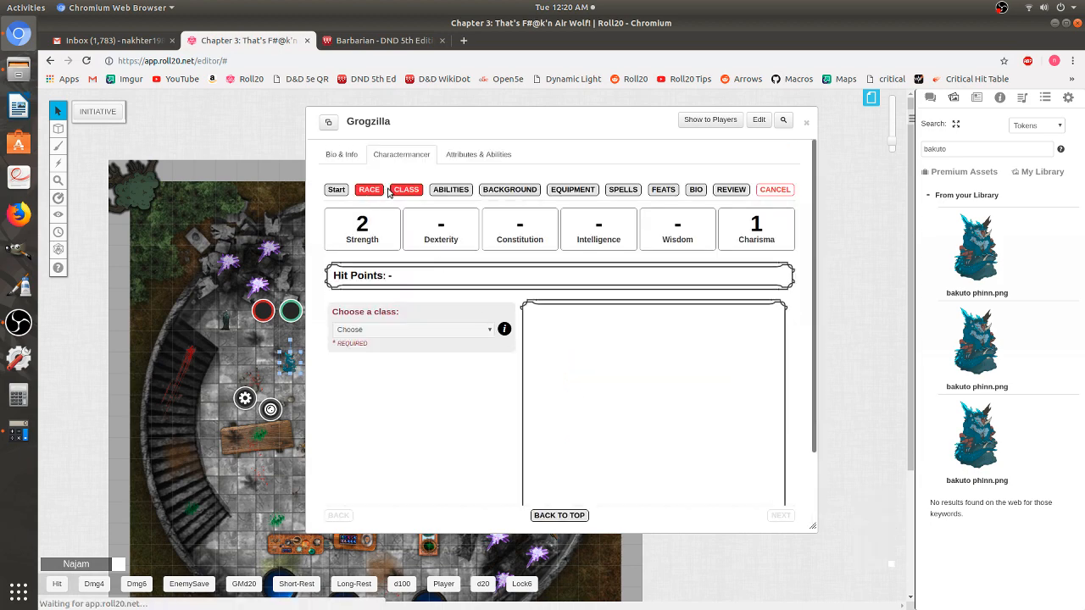
- Choose Barbarian (PHB) as Grogzilla's class
{"action": "left_click", "coordinate": [389, 333]}
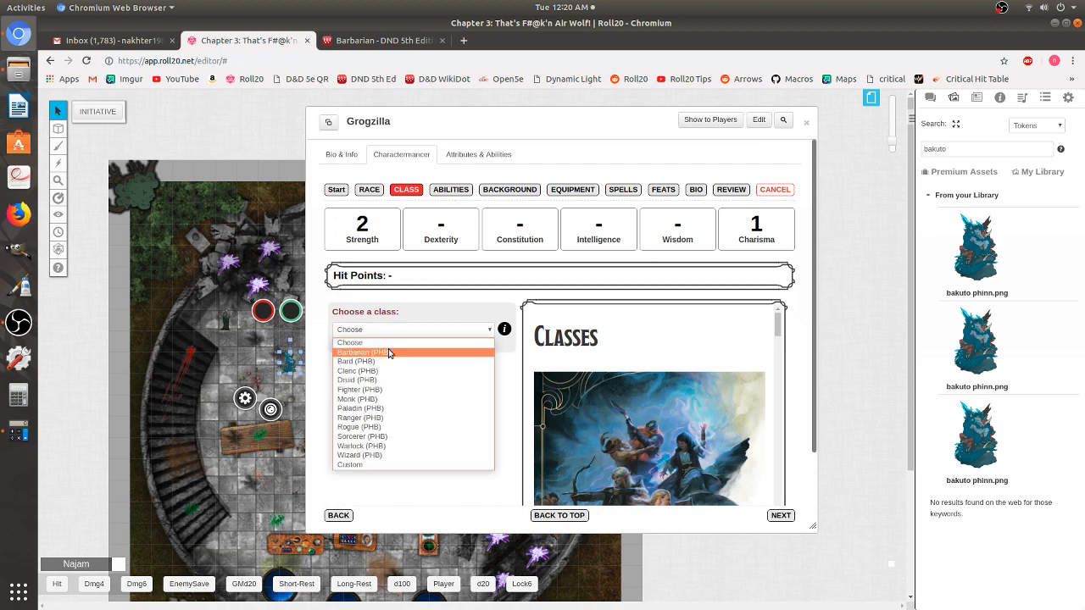
{"action": "left_click", "coordinate": [389, 351]}
{"action": "scroll", "coordinate": [389, 354], "scroll_direction": "down", "scroll_amount": 6}
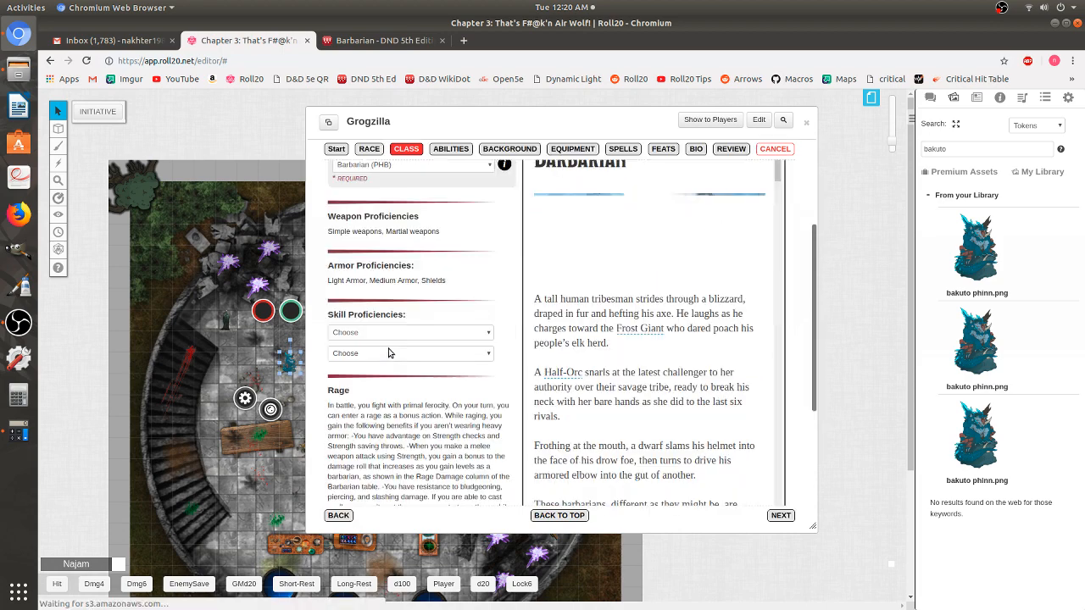
{"action": "scroll", "coordinate": [393, 356], "scroll_direction": "up", "scroll_amount": 6}
{"action": "scroll", "coordinate": [395, 359], "scroll_direction": "down", "scroll_amount": 4}
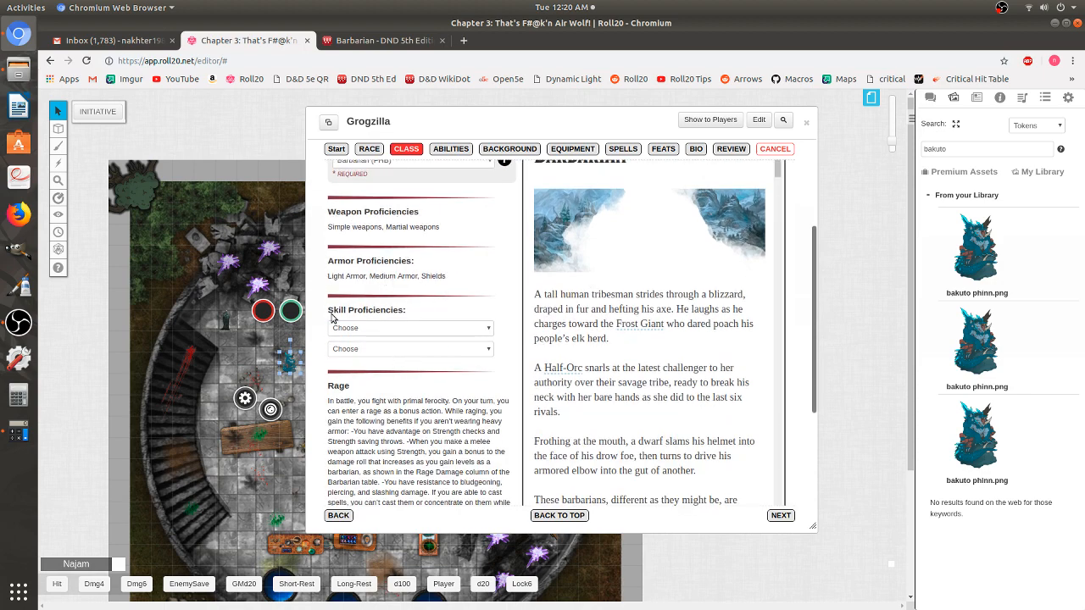
- Pick Intimidation and Athletics as skill proficiencies and continue to the abilities step
{"action": "left_click", "coordinate": [397, 330]}
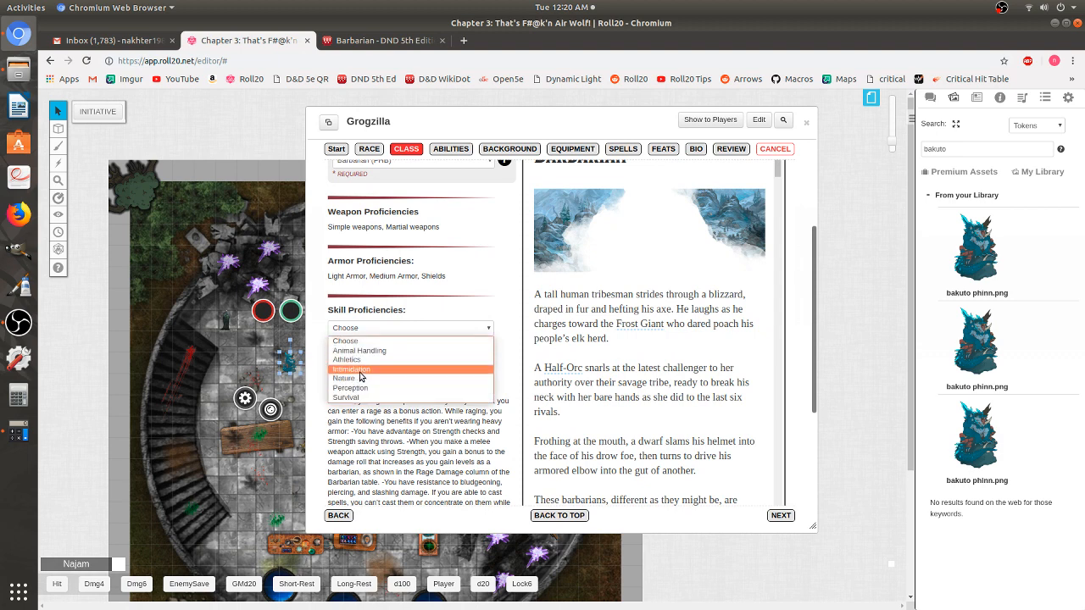
{"action": "left_click", "coordinate": [363, 370]}
{"action": "left_click", "coordinate": [368, 350]}
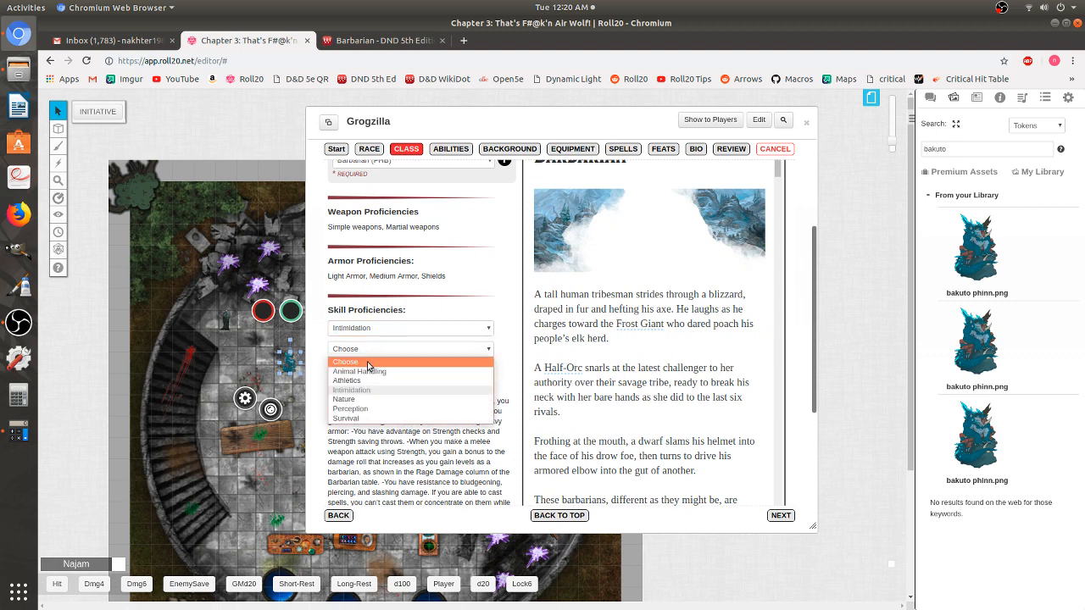
{"action": "left_click", "coordinate": [371, 380]}
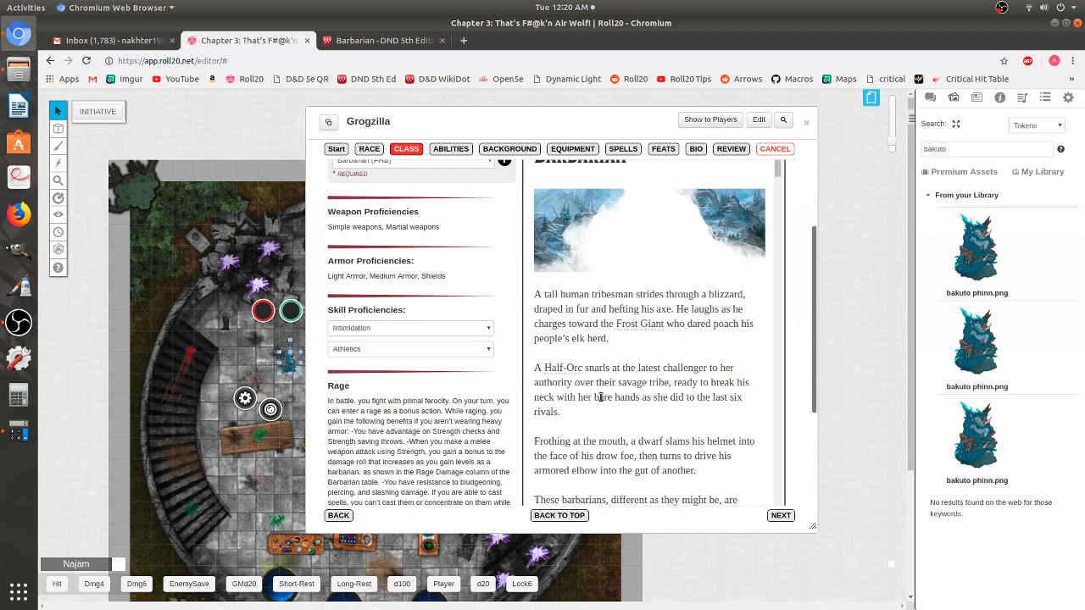
{"action": "scroll", "coordinate": [601, 397], "scroll_direction": "up", "scroll_amount": 1}
{"action": "scroll", "coordinate": [774, 200], "scroll_direction": "down", "scroll_amount": 3}
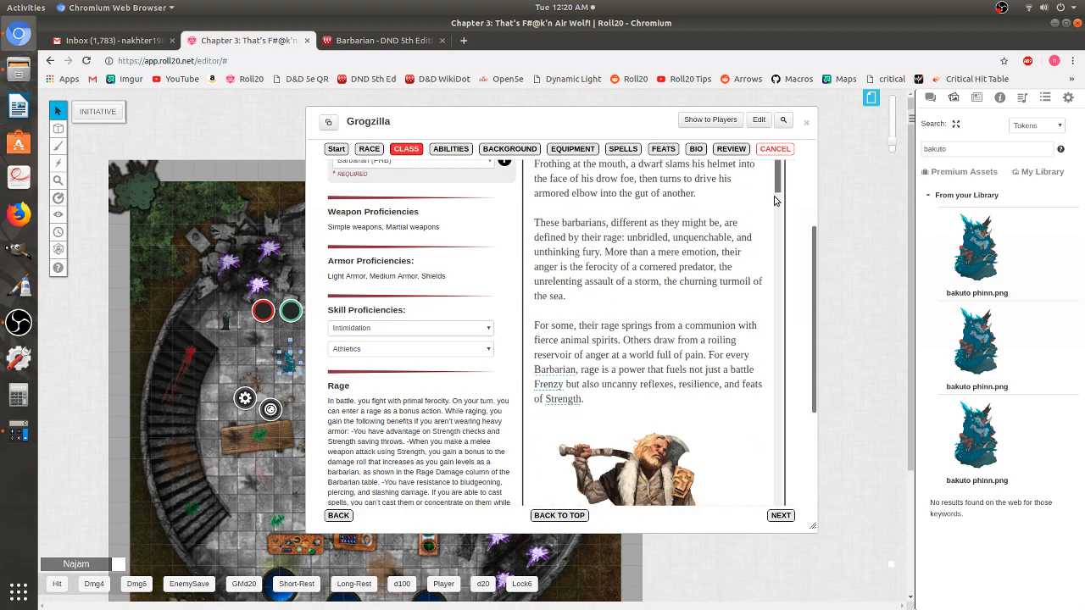
{"action": "left_click_drag", "start_coordinate": [774, 200], "coordinate": [783, 173]}
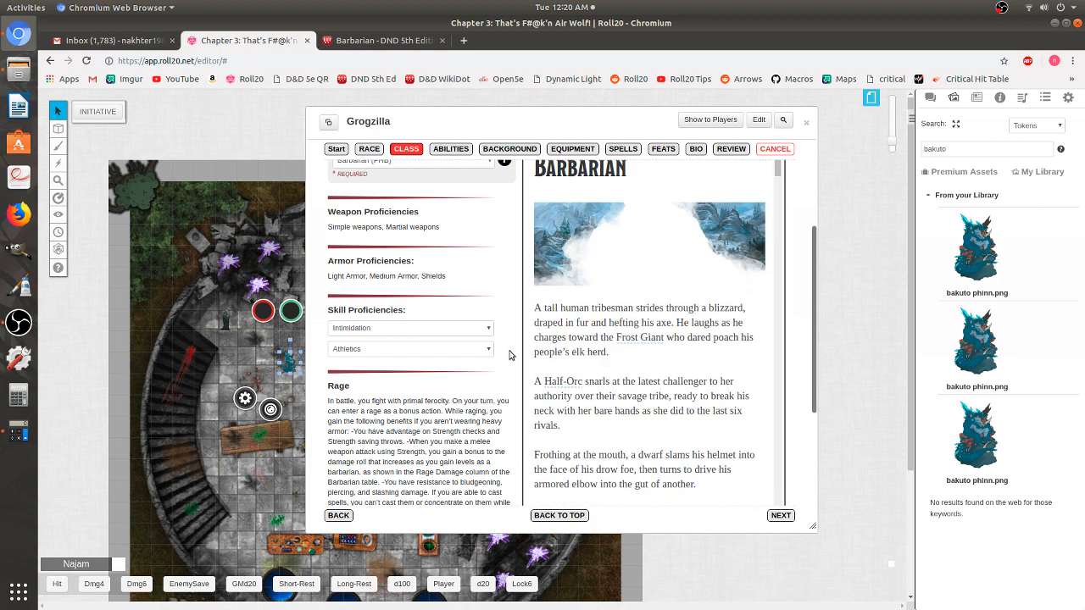
{"action": "scroll", "coordinate": [455, 421], "scroll_direction": "down", "scroll_amount": 5}
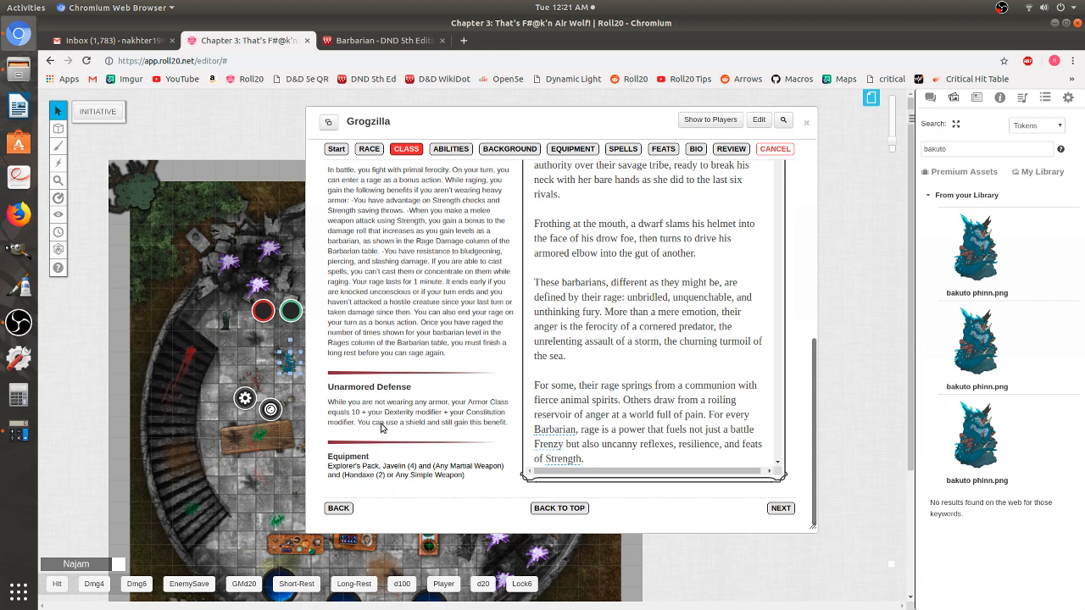
{"action": "left_click", "coordinate": [780, 509]}
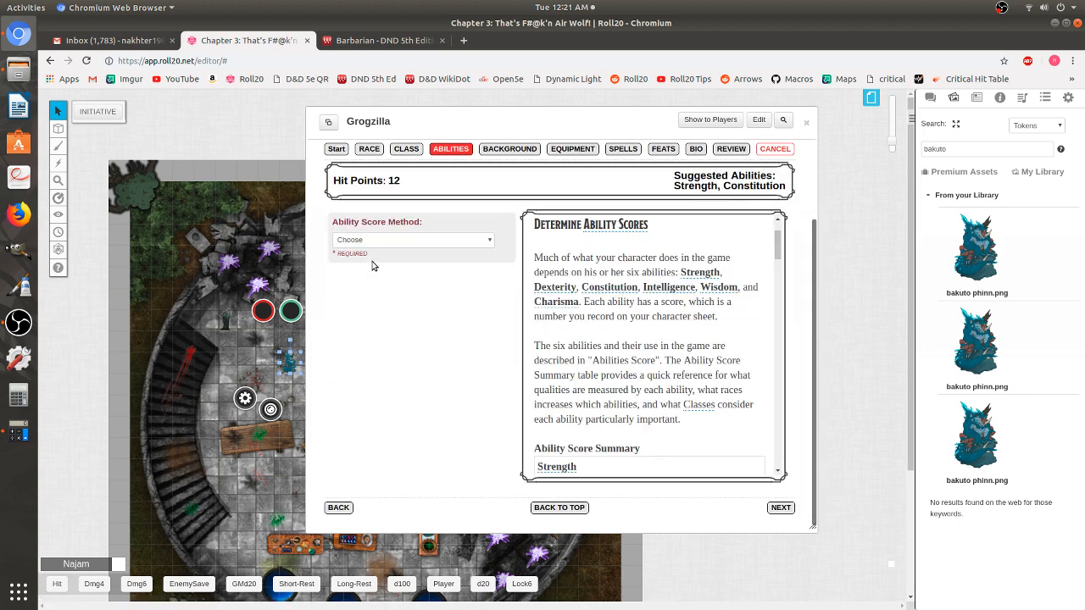
- Switch the ability score method to Point Buy
{"action": "left_click", "coordinate": [371, 240]}
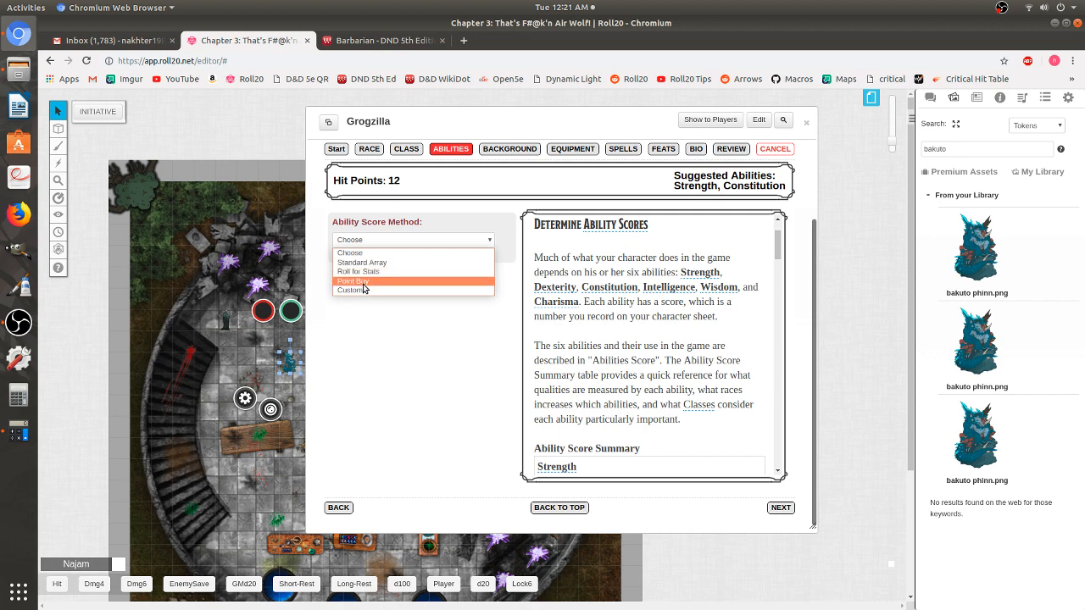
{"action": "left_click", "coordinate": [374, 281]}
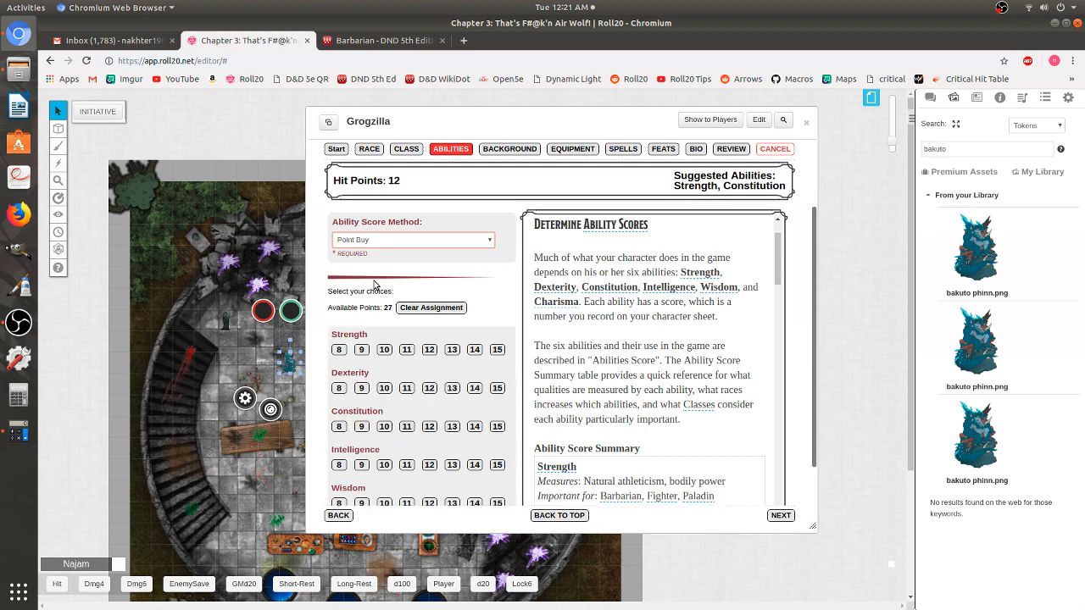
{"action": "scroll", "coordinate": [374, 285], "scroll_direction": "down", "scroll_amount": 2}
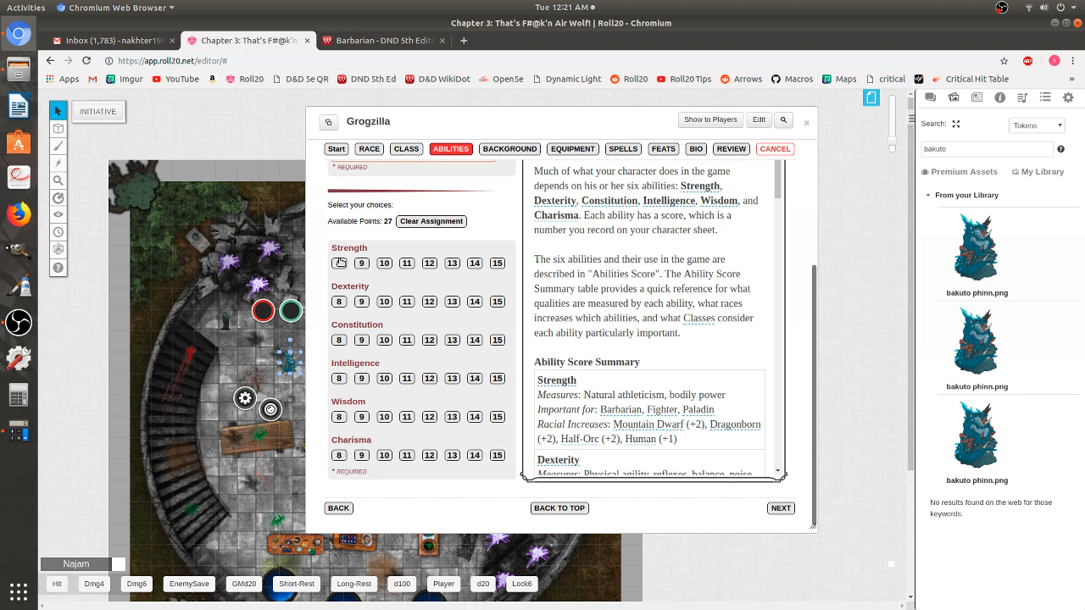
- Buy Strength 15, Dexterity 12, Constitution 12, Intelligence 11, Wisdom 11, Charisma 12, then continue
{"action": "left_click", "coordinate": [498, 265]}
{"action": "left_click", "coordinate": [430, 302]}
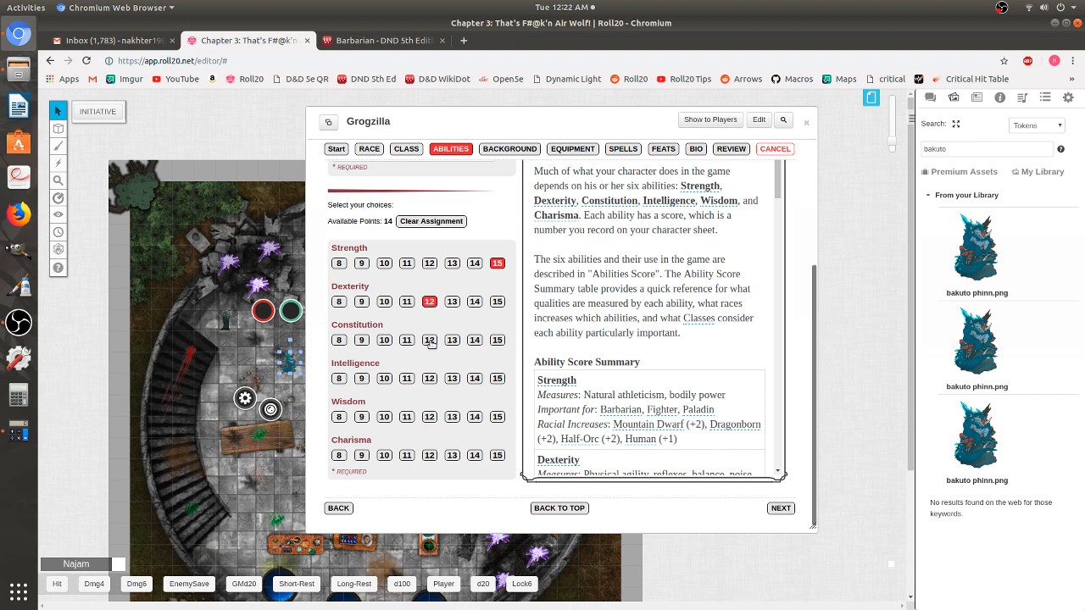
{"action": "left_click", "coordinate": [431, 341]}
{"action": "left_click", "coordinate": [407, 380]}
{"action": "left_click", "coordinate": [407, 417]}
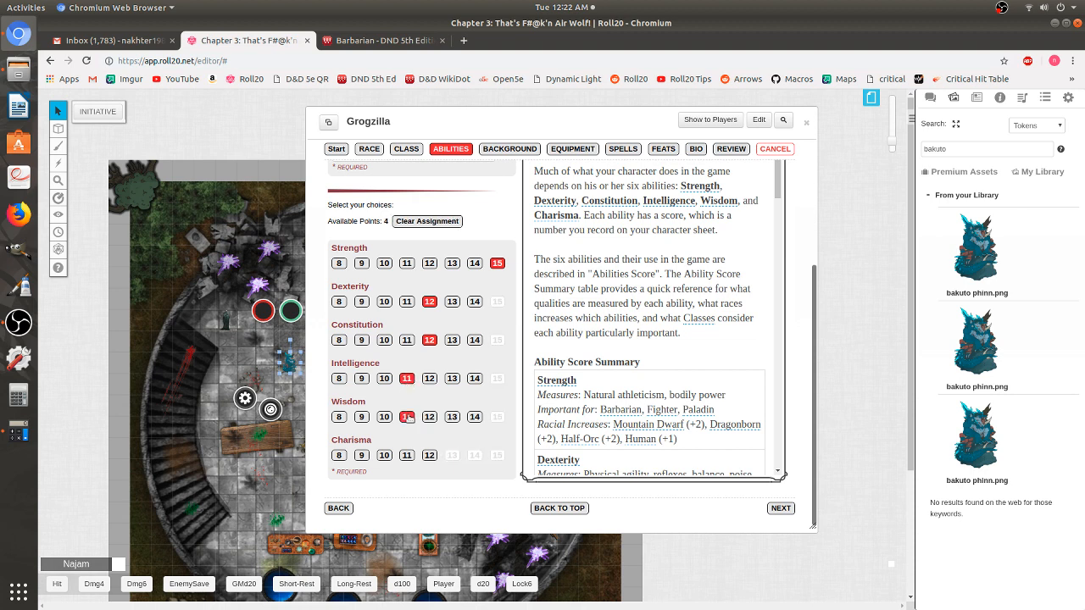
{"action": "left_click", "coordinate": [430, 455]}
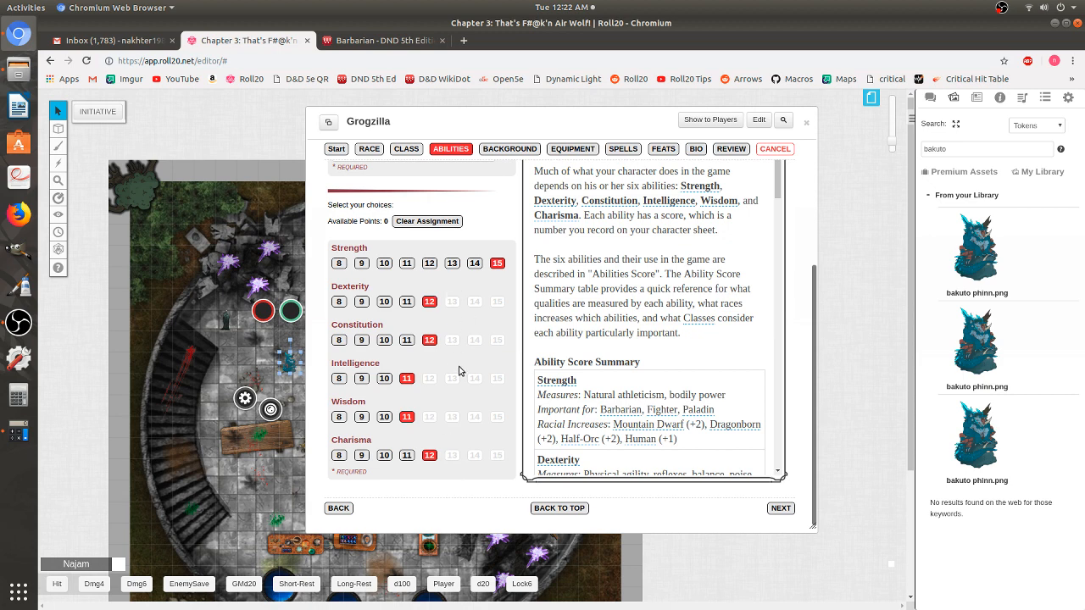
{"action": "left_click", "coordinate": [780, 509]}
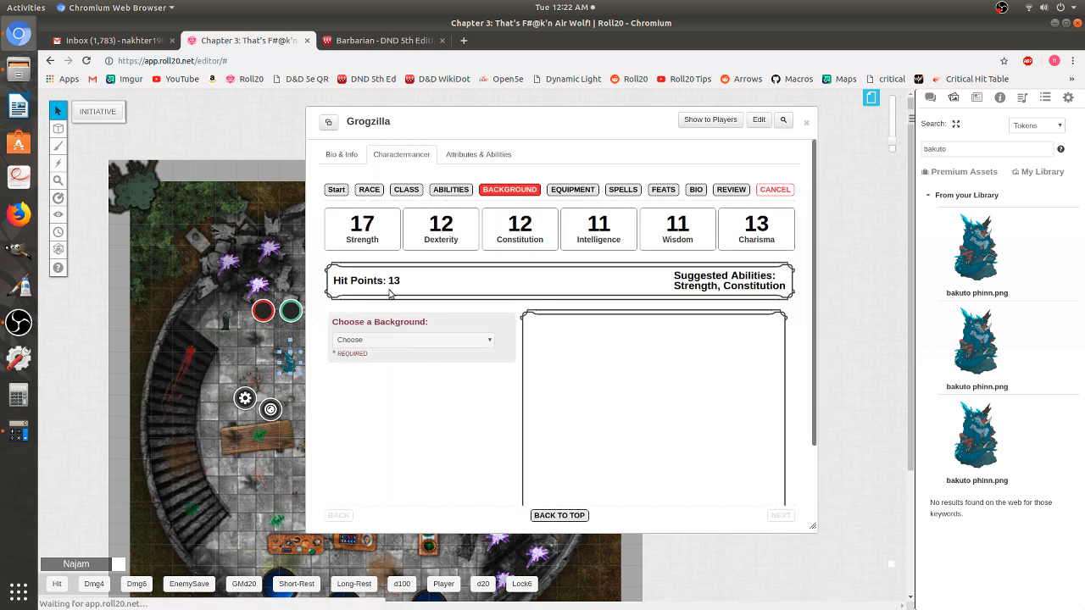
- Choose Sage (PHB) as Grogzilla's background
{"action": "scroll", "coordinate": [416, 312], "scroll_direction": "down", "scroll_amount": 2}
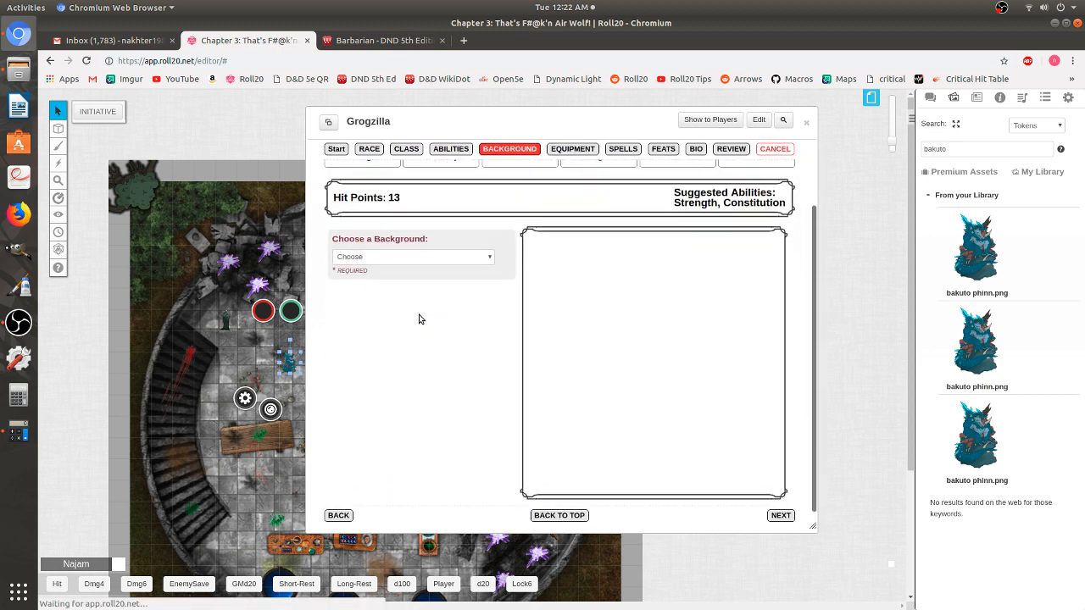
{"action": "left_click", "coordinate": [369, 250]}
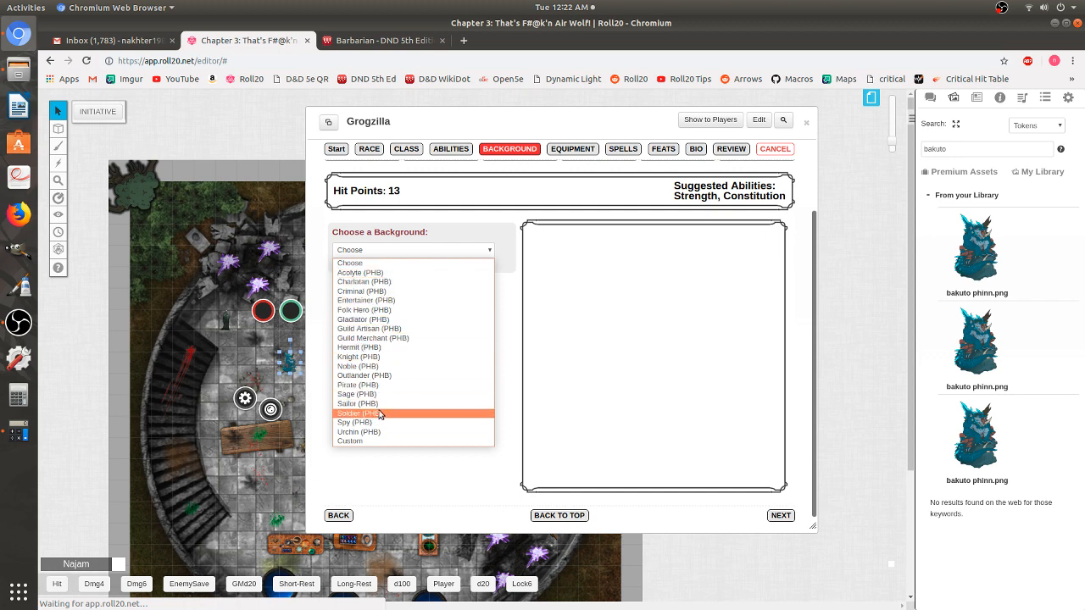
{"action": "left_click", "coordinate": [356, 394]}
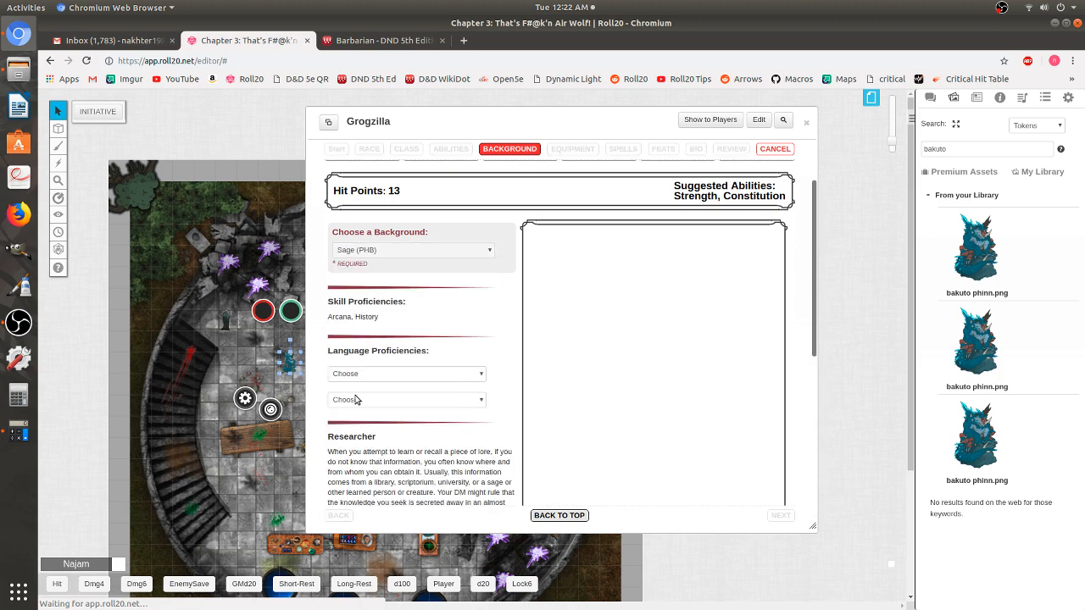
- Pick Elvish and Goblin as the two languages and Professor as the Sage specialty
{"action": "scroll", "coordinate": [345, 320], "scroll_direction": "down", "scroll_amount": 2}
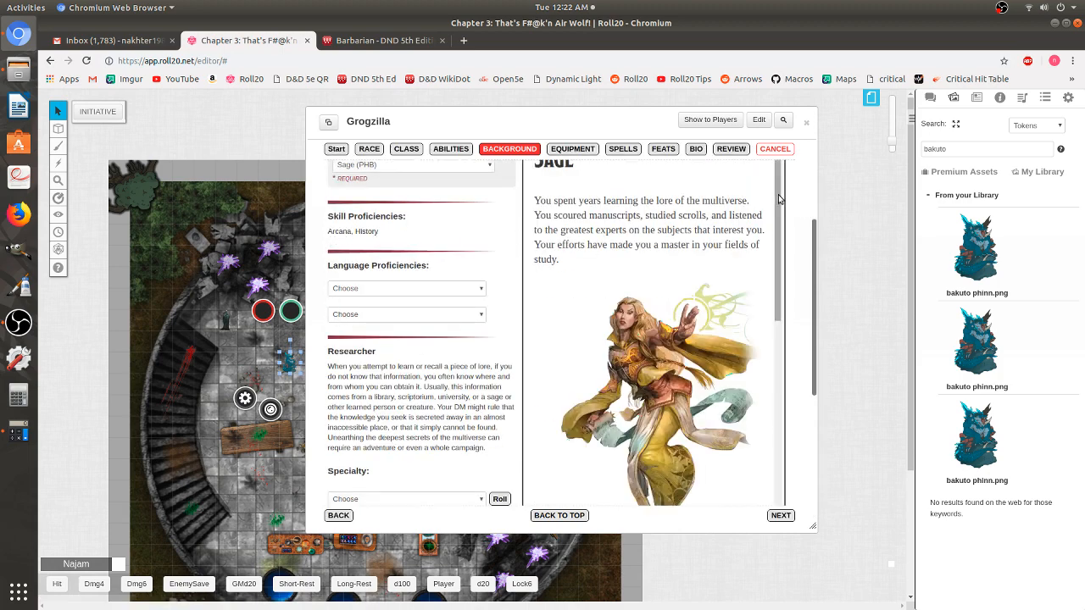
{"action": "scroll", "coordinate": [765, 401], "scroll_direction": "down", "scroll_amount": 5}
{"action": "scroll", "coordinate": [766, 401], "scroll_direction": "down", "scroll_amount": 5}
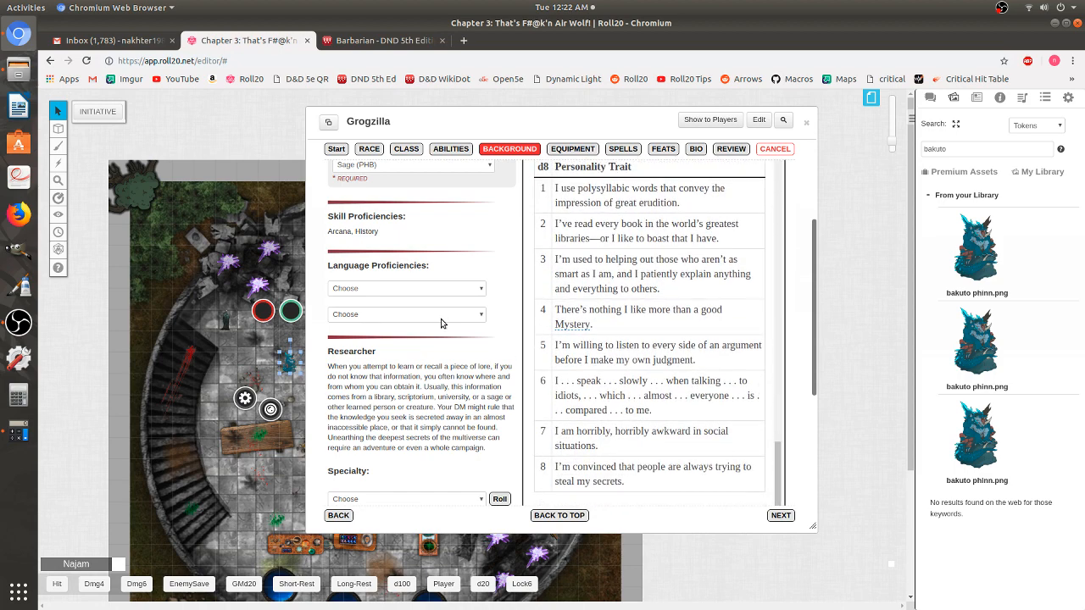
{"action": "left_click", "coordinate": [358, 289]}
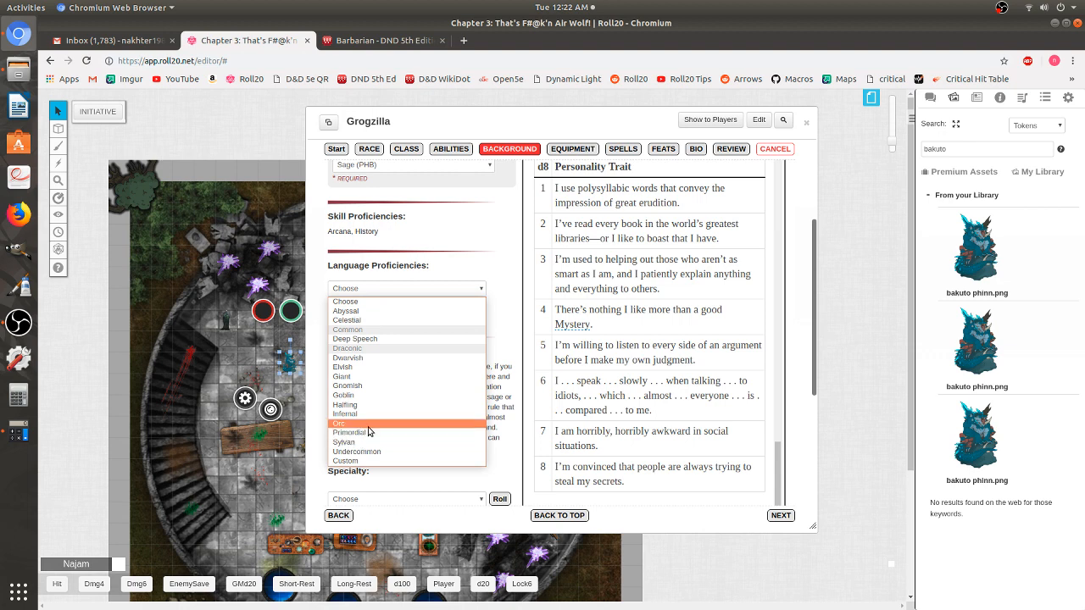
{"action": "left_click", "coordinate": [367, 369]}
{"action": "left_click", "coordinate": [353, 315]}
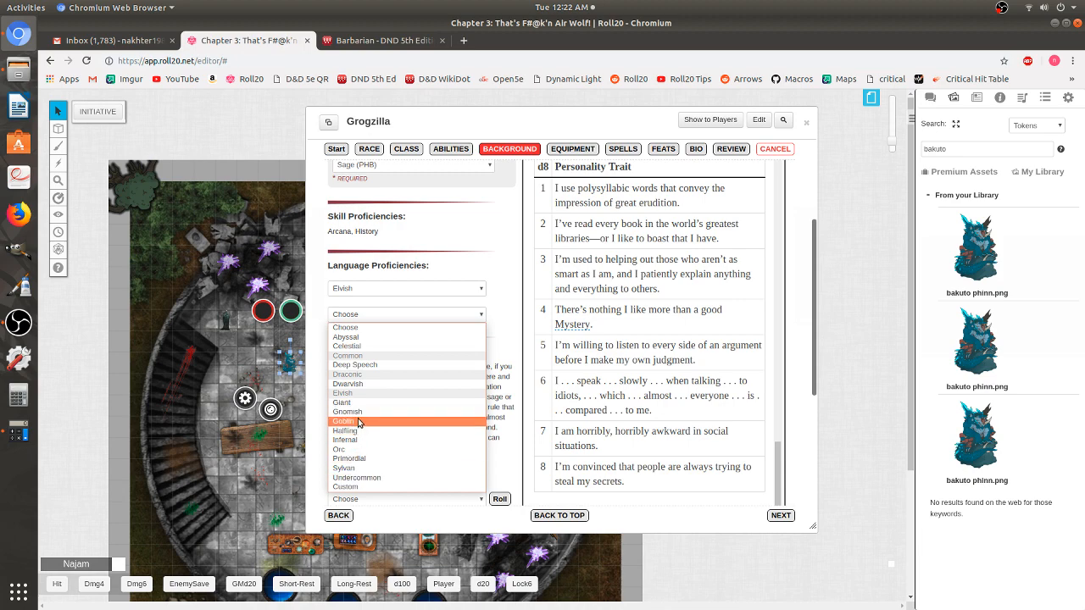
{"action": "left_click", "coordinate": [361, 421]}
{"action": "scroll", "coordinate": [397, 368], "scroll_direction": "down", "scroll_amount": 3}
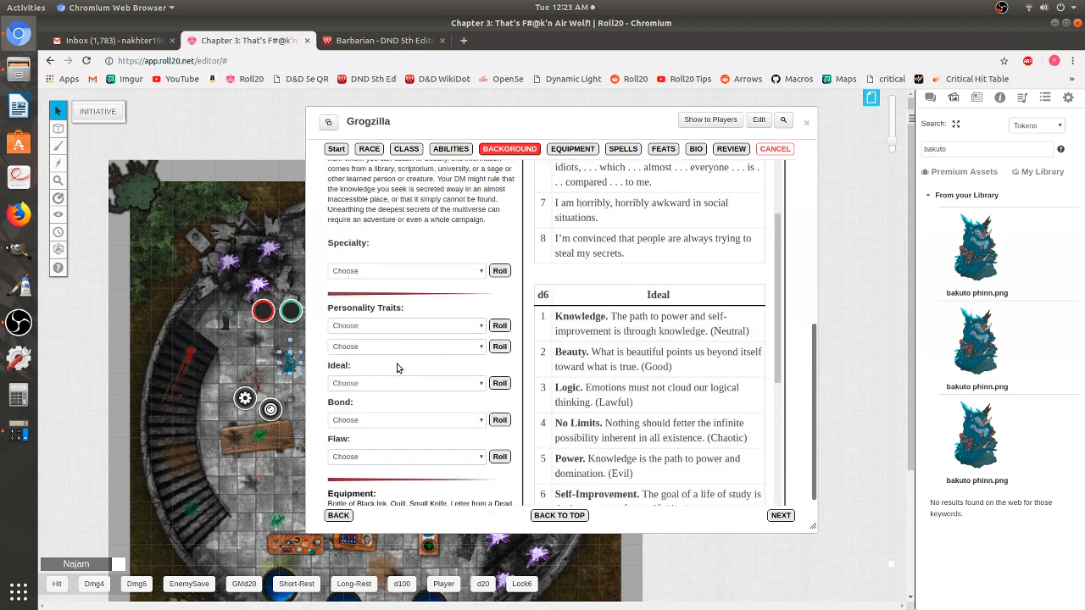
{"action": "left_click", "coordinate": [349, 260]}
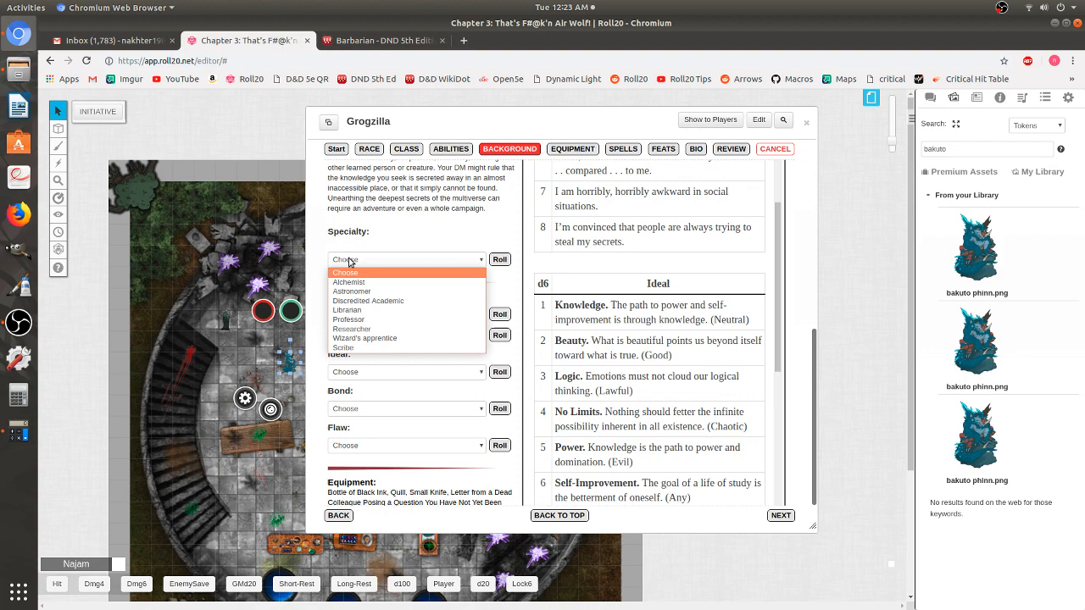
{"action": "left_click", "coordinate": [371, 321]}
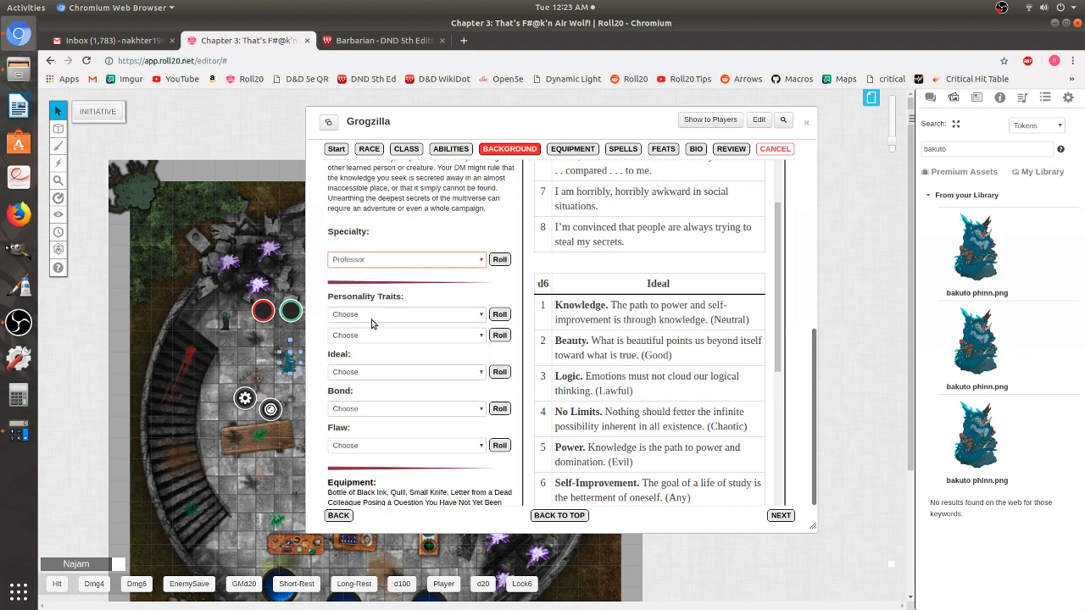
- Leave the first personality trait unchosen and continue to the Equipment step
{"action": "scroll", "coordinate": [373, 321], "scroll_direction": "down", "scroll_amount": 1}
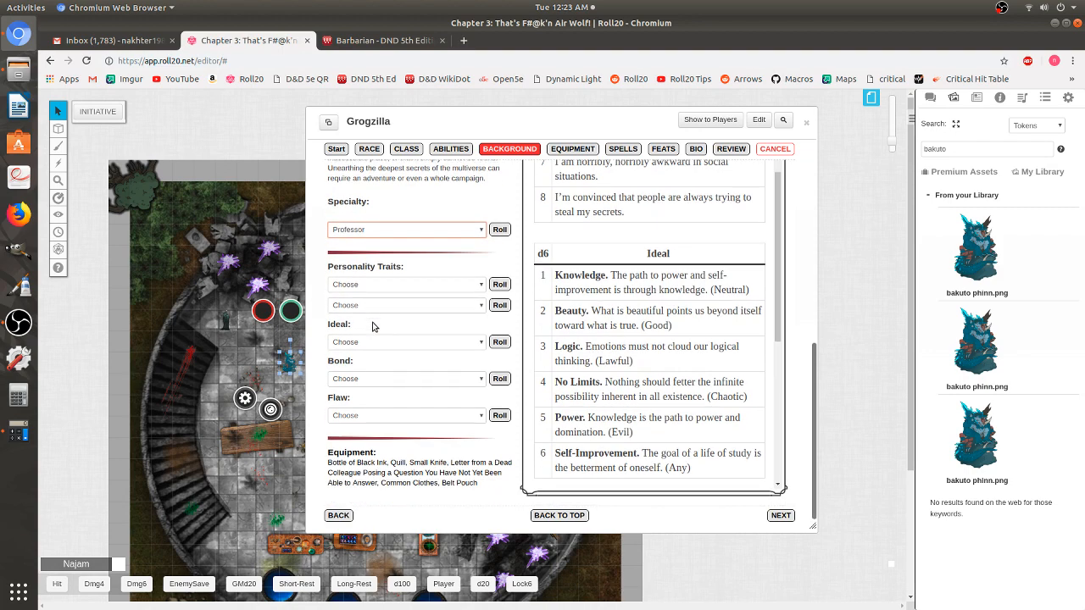
{"action": "left_click", "coordinate": [478, 271]}
{"action": "left_click", "coordinate": [499, 271]}
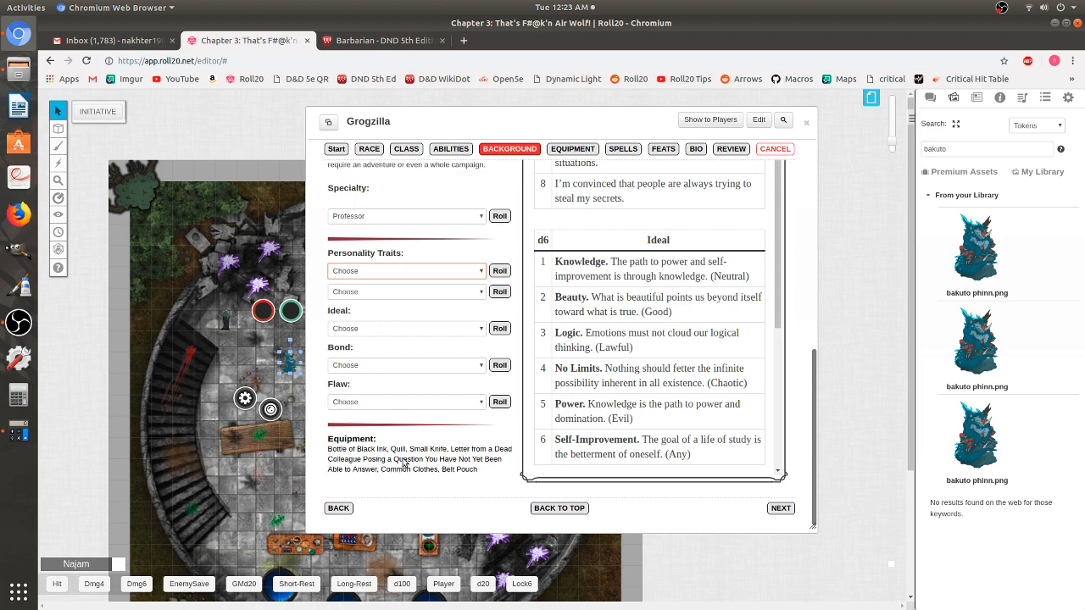
{"action": "scroll", "coordinate": [428, 307], "scroll_direction": "up", "scroll_amount": 2}
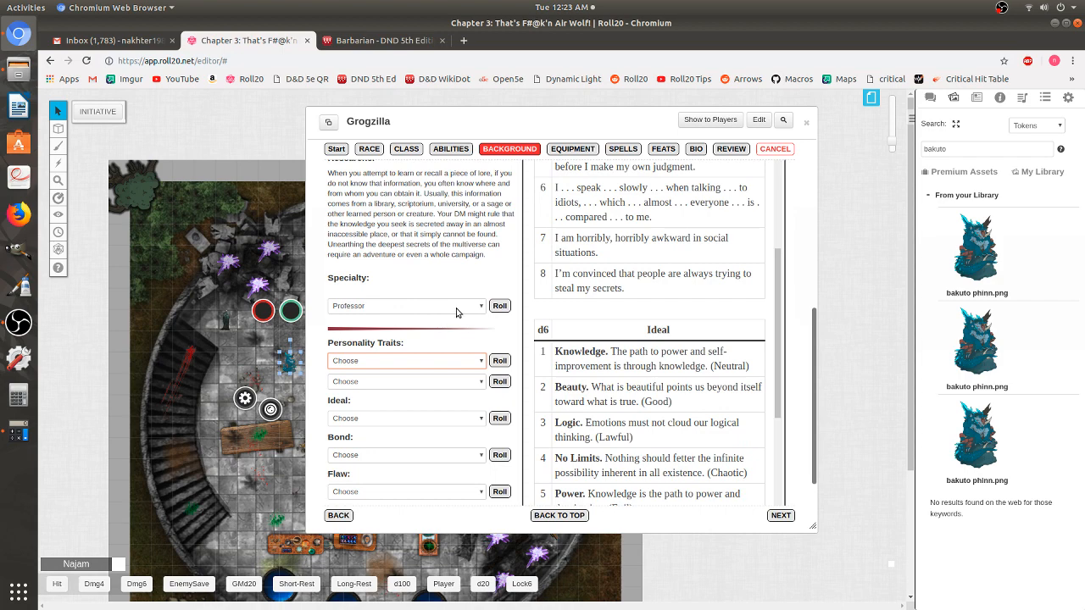
{"action": "scroll", "coordinate": [456, 313], "scroll_direction": "down", "scroll_amount": 2}
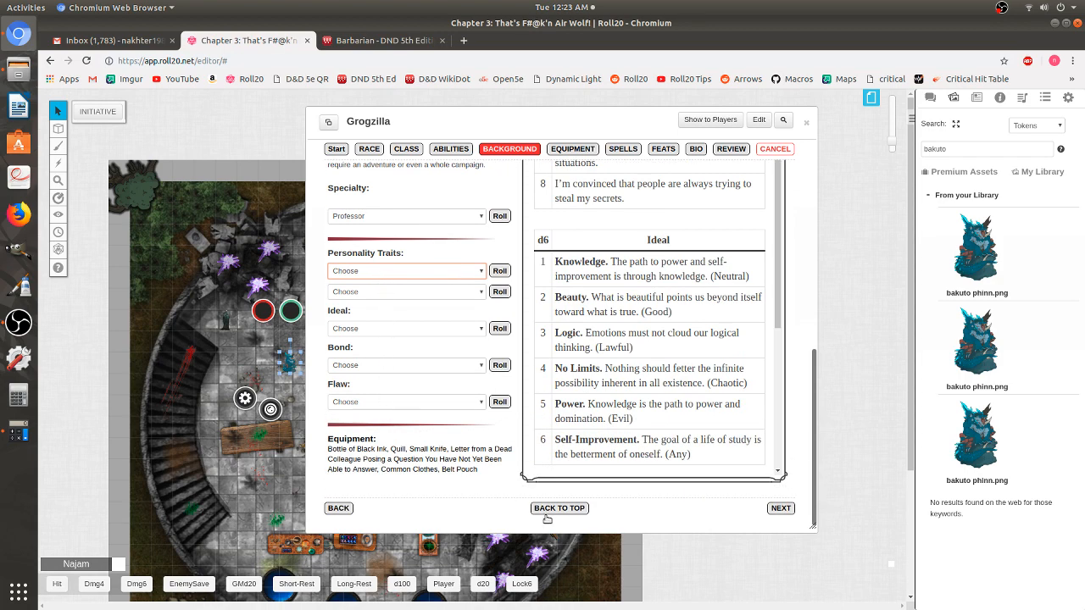
{"action": "left_click", "coordinate": [781, 508]}
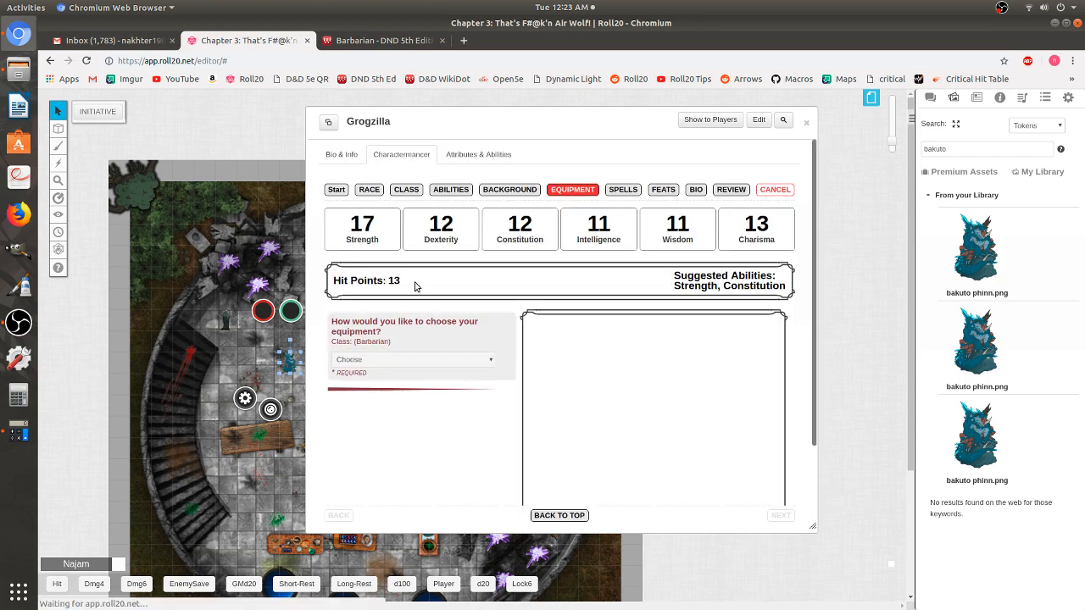
- Choose the Barbarian's class starting equipment
{"action": "scroll", "coordinate": [416, 283], "scroll_direction": "down", "scroll_amount": 2}
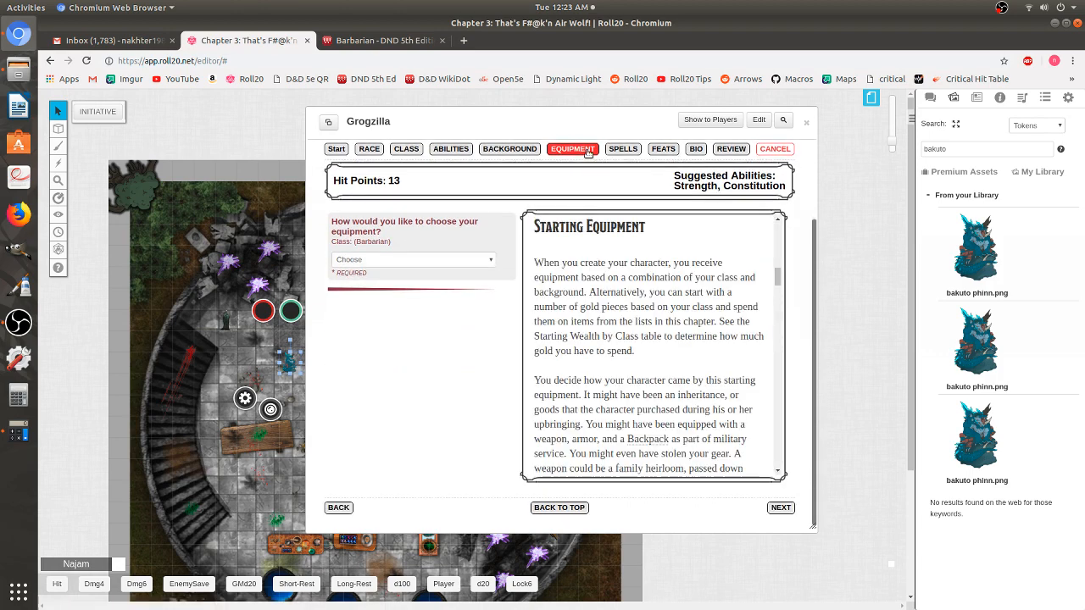
{"action": "left_click", "coordinate": [389, 262]}
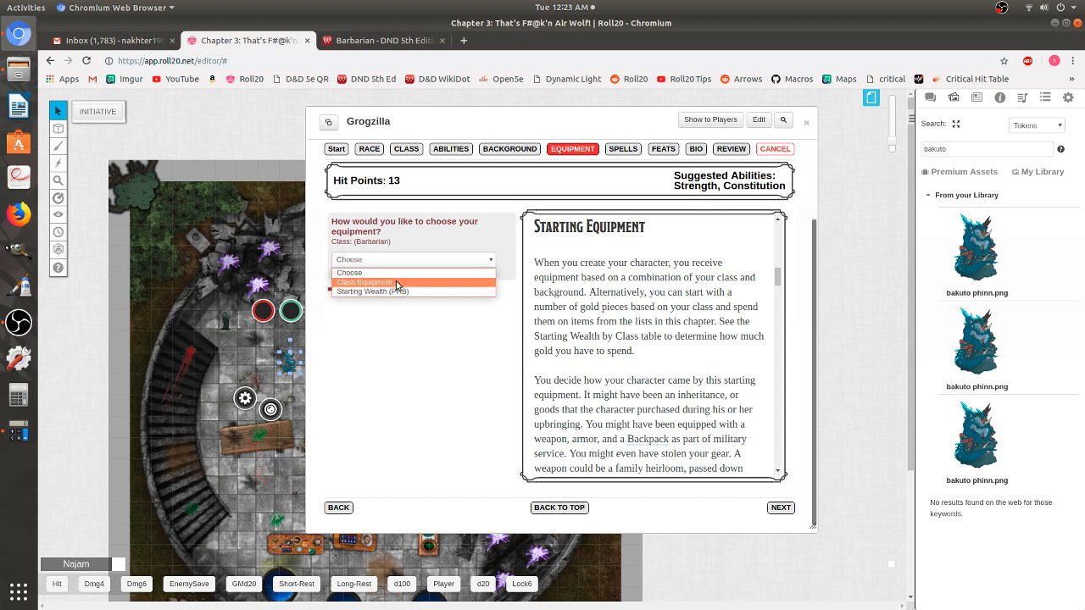
{"action": "left_click", "coordinate": [396, 283]}
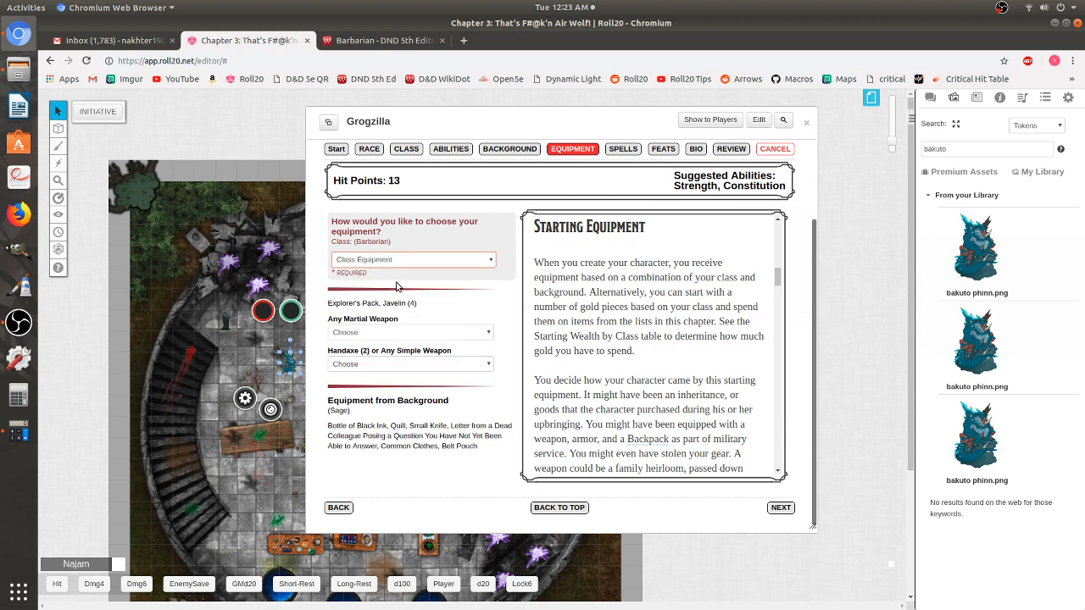
- Pick a Maul as the martial weapon and Handaxe (2) as the simple weapon, then advance
{"action": "left_click", "coordinate": [345, 333]}
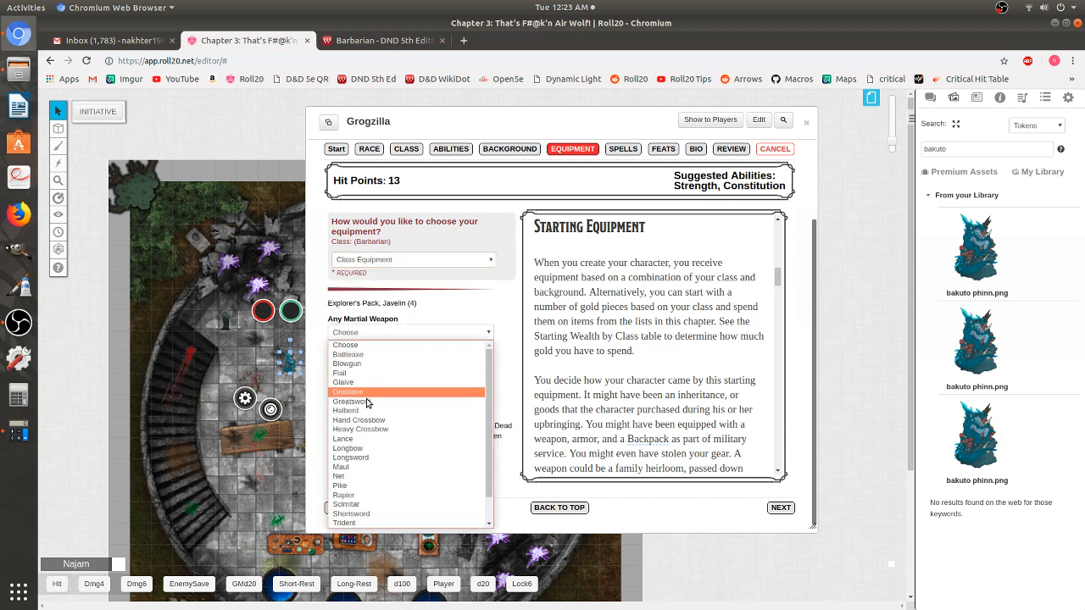
{"action": "scroll", "coordinate": [360, 416], "scroll_direction": "down", "scroll_amount": 2}
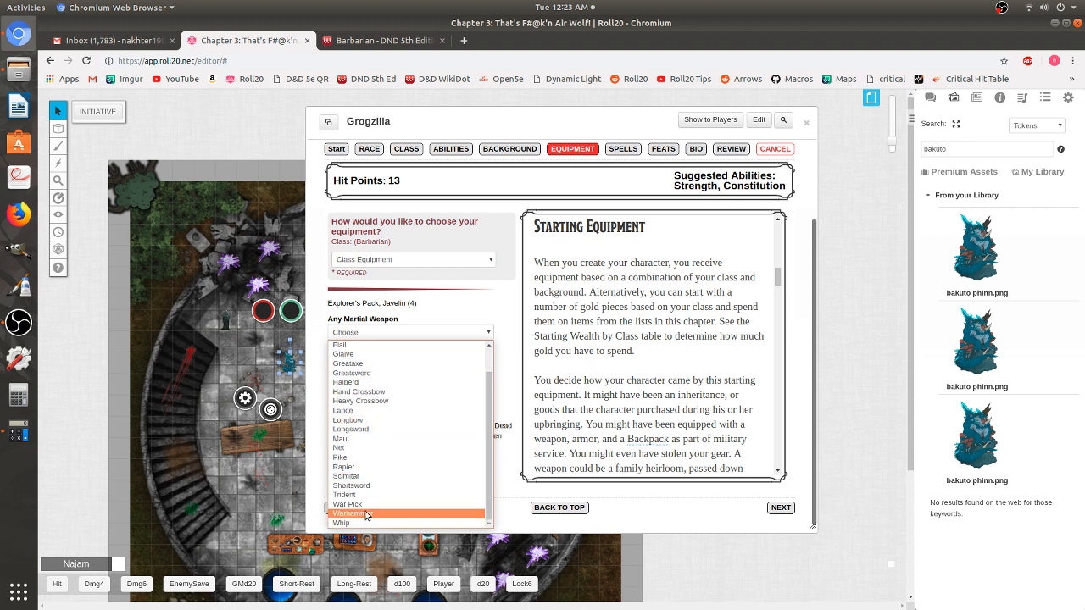
{"action": "left_click", "coordinate": [349, 439]}
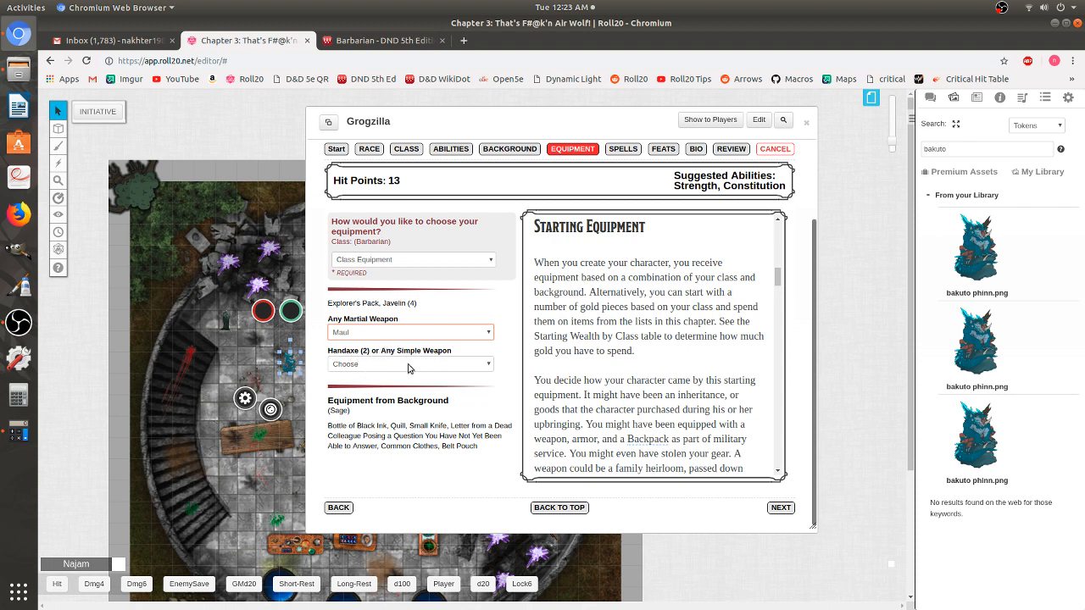
{"action": "left_click", "coordinate": [361, 364]}
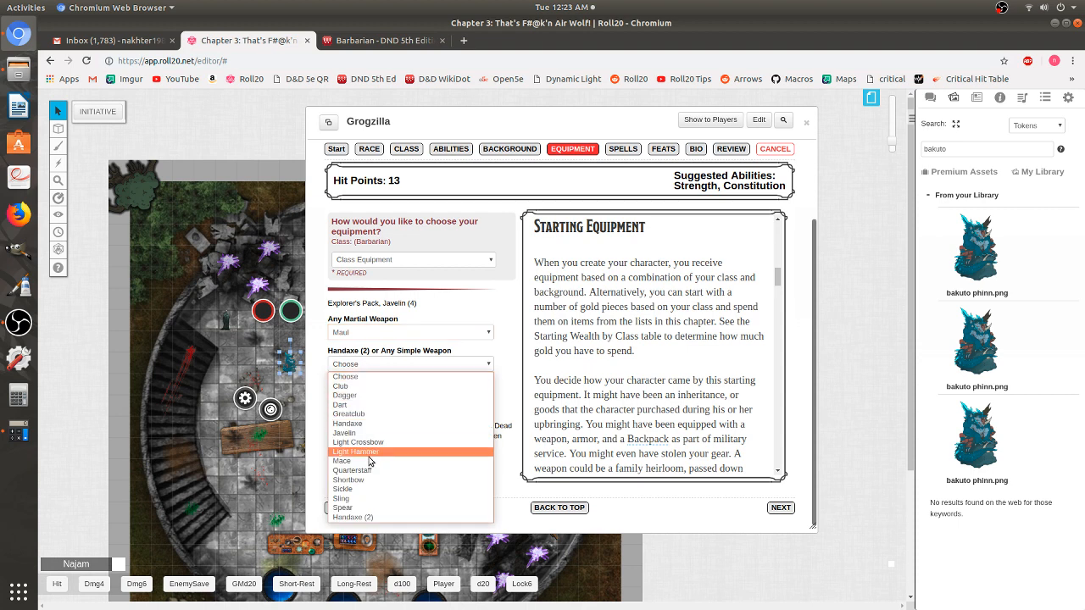
{"action": "left_click", "coordinate": [366, 518]}
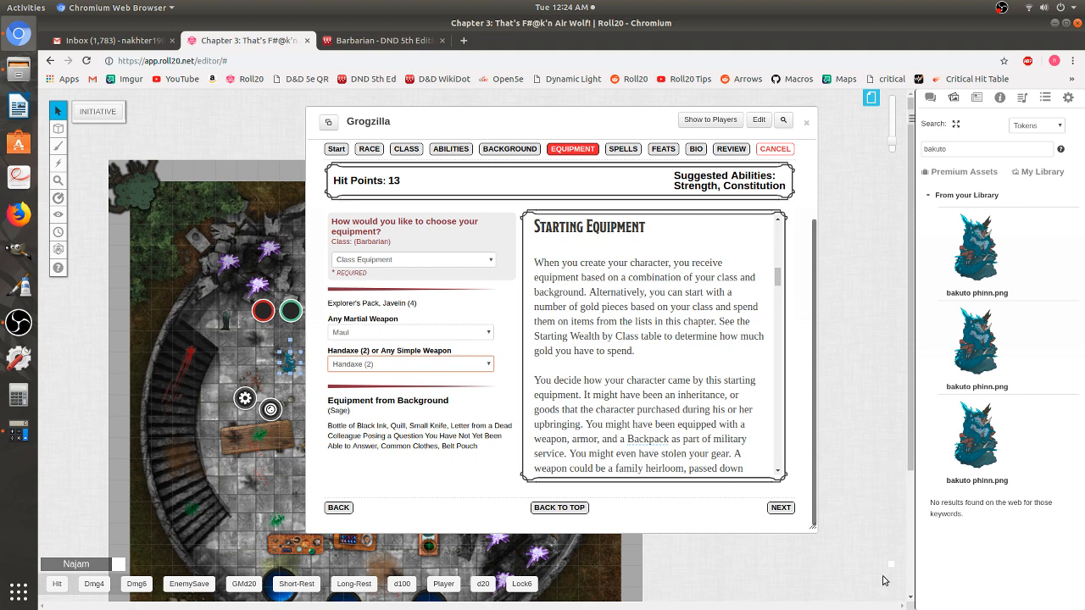
{"action": "left_click", "coordinate": [780, 507]}
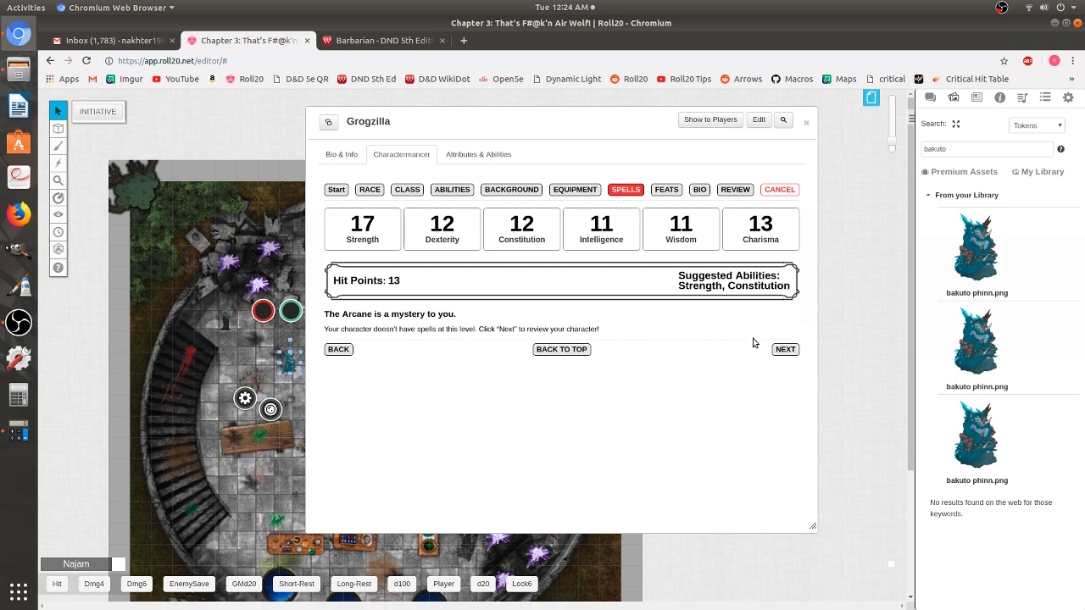
- Advance through the Spells page and then the Feats page without choosing anything
{"action": "left_click", "coordinate": [783, 350]}
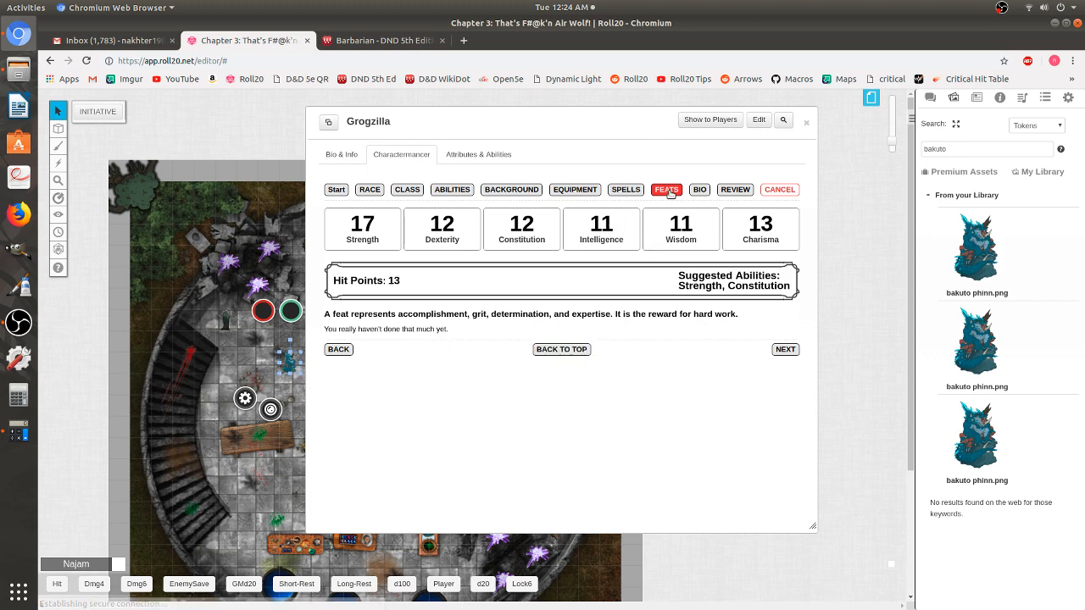
{"action": "left_click", "coordinate": [786, 349]}
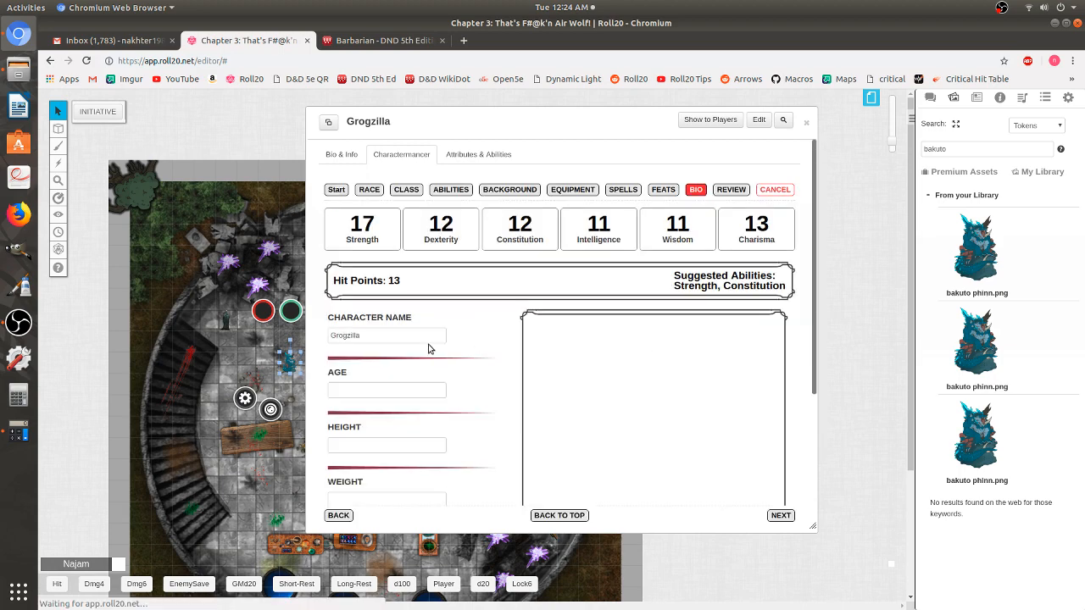
{"action": "scroll", "coordinate": [429, 350], "scroll_direction": "down", "scroll_amount": 5}
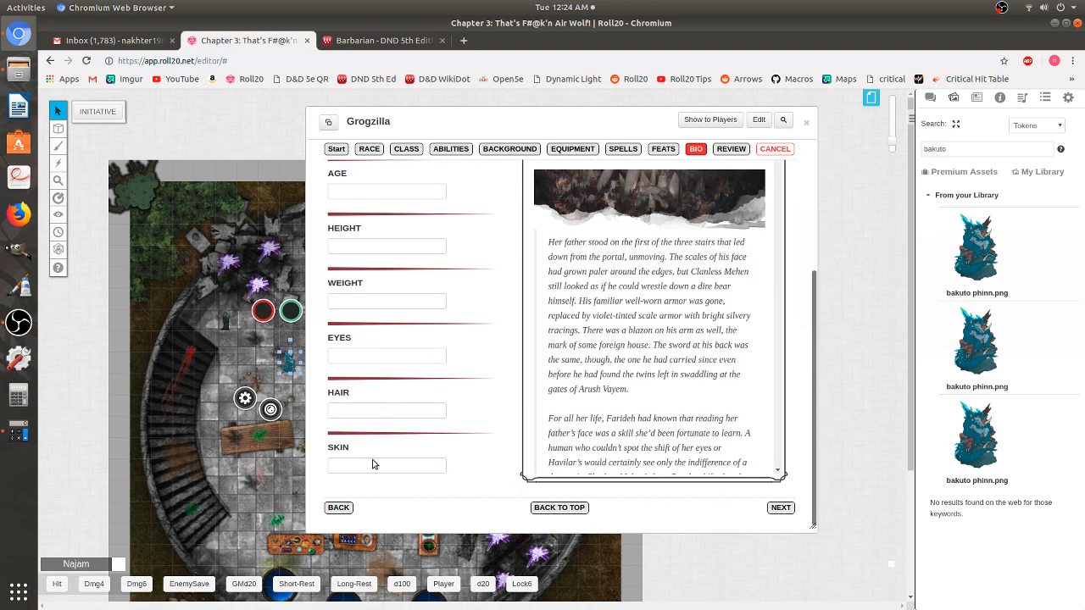
{"action": "scroll", "coordinate": [367, 289], "scroll_direction": "up", "scroll_amount": 3}
{"action": "scroll", "coordinate": [360, 348], "scroll_direction": "down", "scroll_amount": 2}
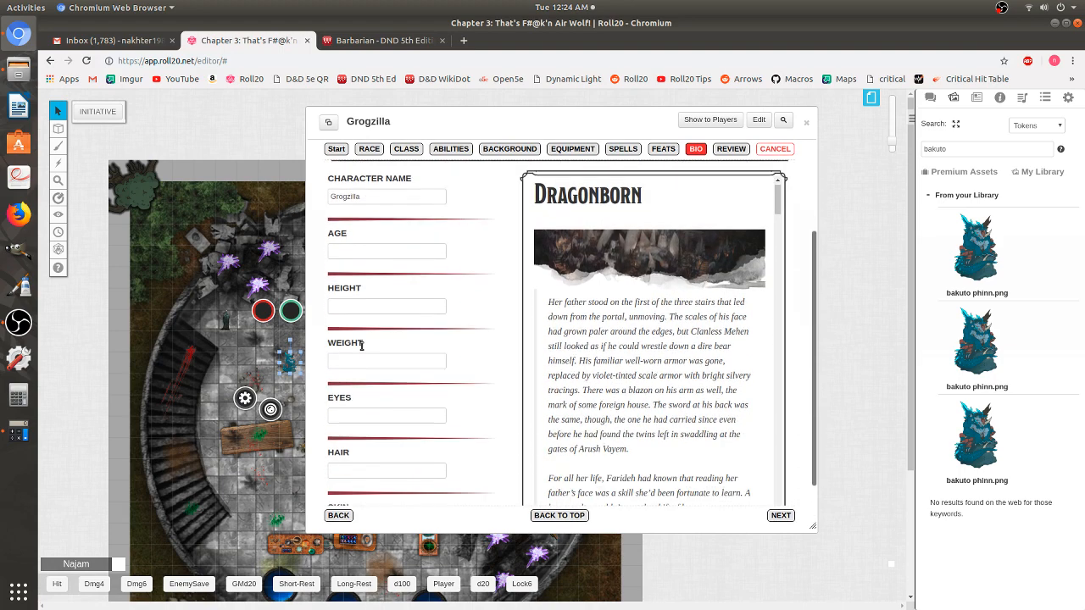
{"action": "scroll", "coordinate": [378, 414], "scroll_direction": "down", "scroll_amount": 2}
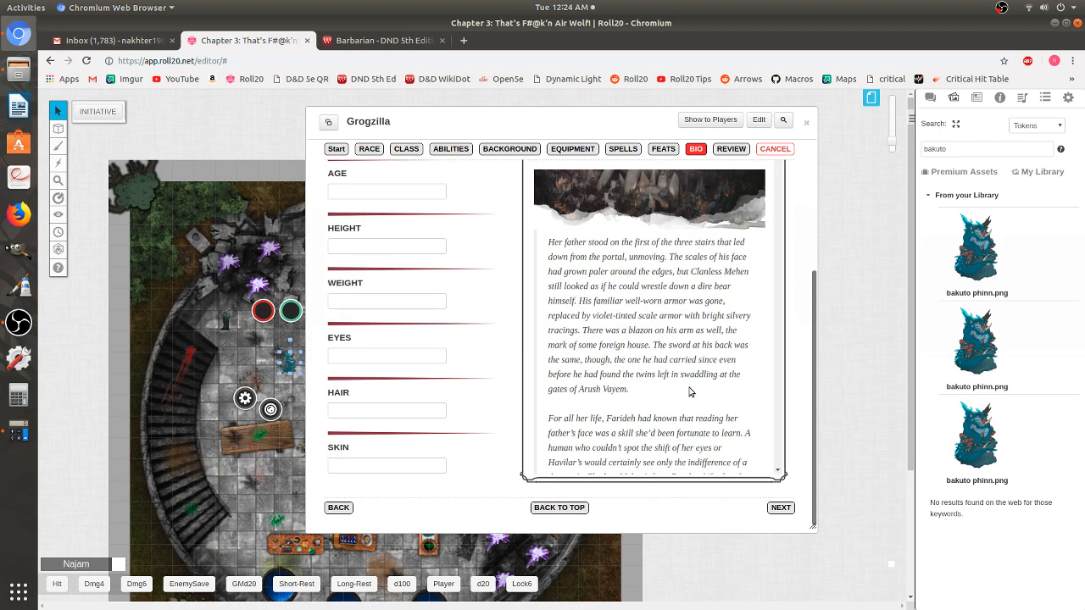
{"action": "scroll", "coordinate": [690, 395], "scroll_direction": "up", "scroll_amount": 1}
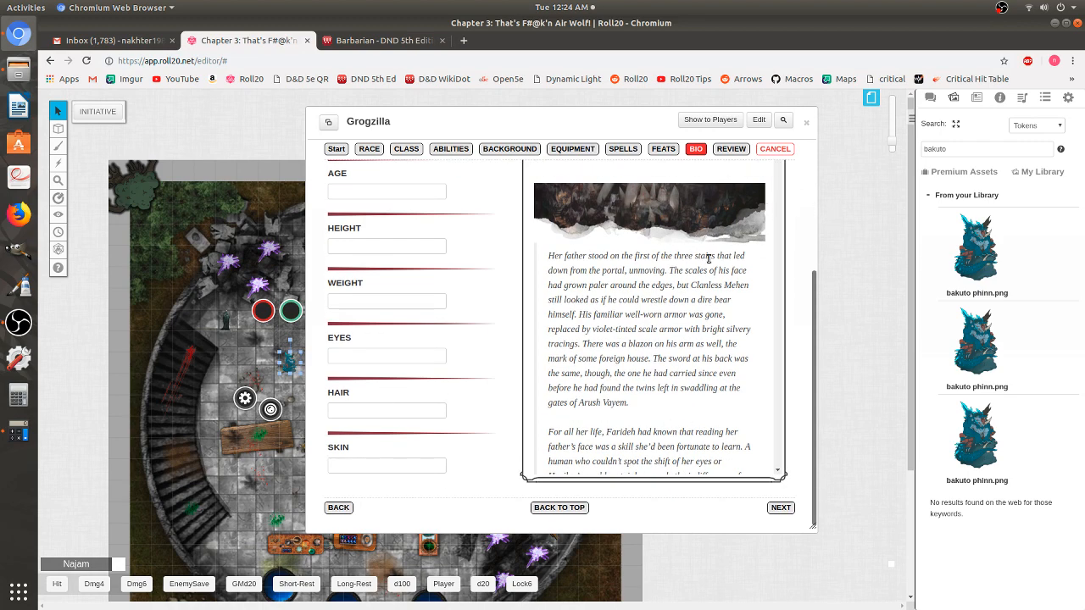
{"action": "scroll", "coordinate": [709, 259], "scroll_direction": "up", "scroll_amount": 3}
{"action": "left_click_drag", "start_coordinate": [778, 265], "coordinate": [769, 585]}
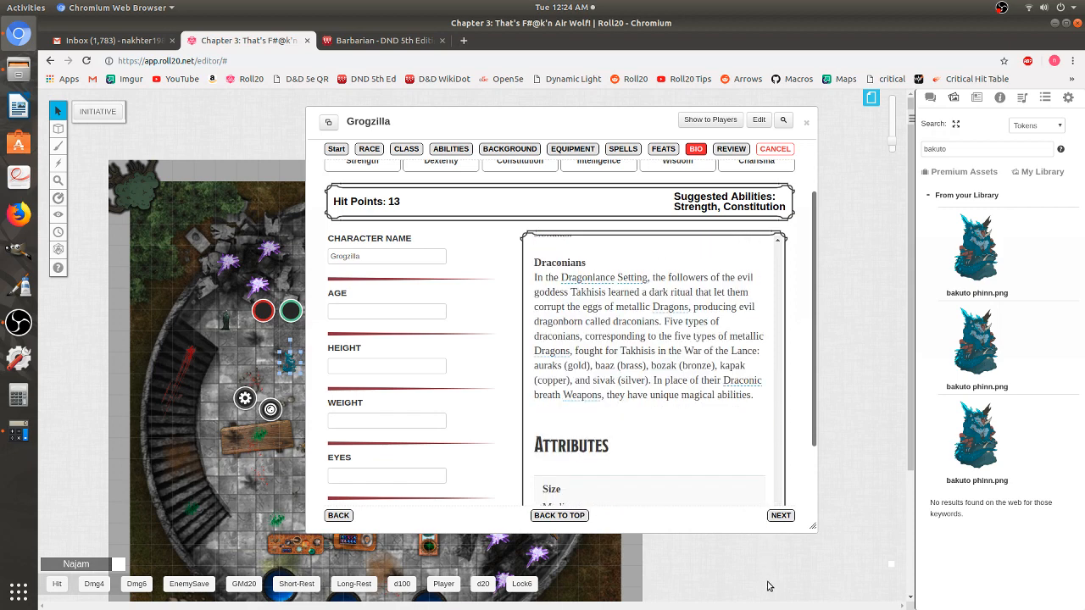
{"action": "scroll", "coordinate": [515, 328], "scroll_direction": "down", "scroll_amount": 3}
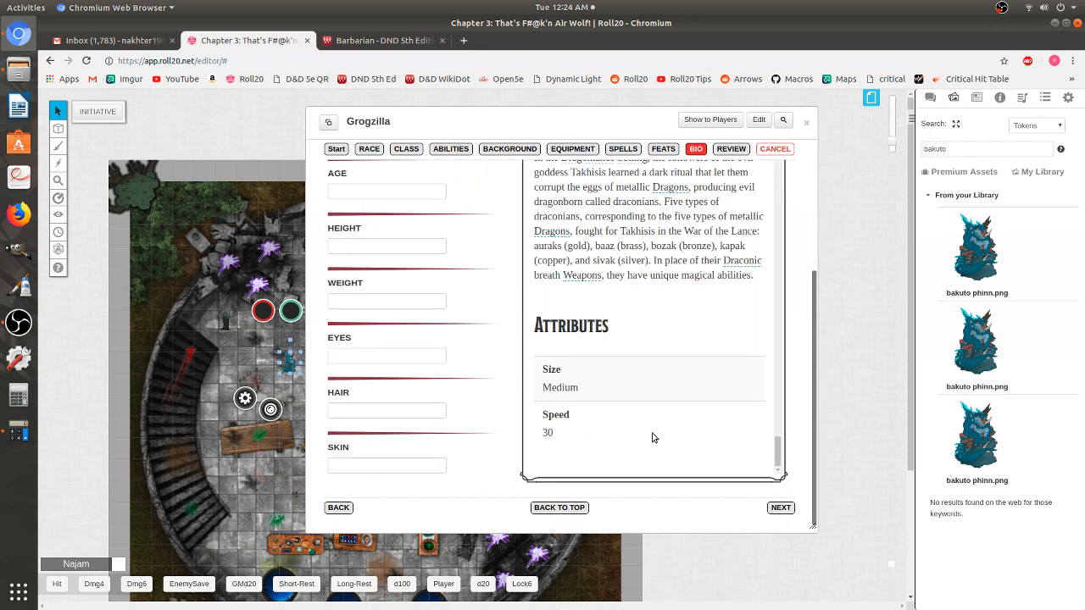
- Go to Review, scroll through the Dragonborn Barbarian summary, and apply the changes
{"action": "left_click", "coordinate": [780, 507]}
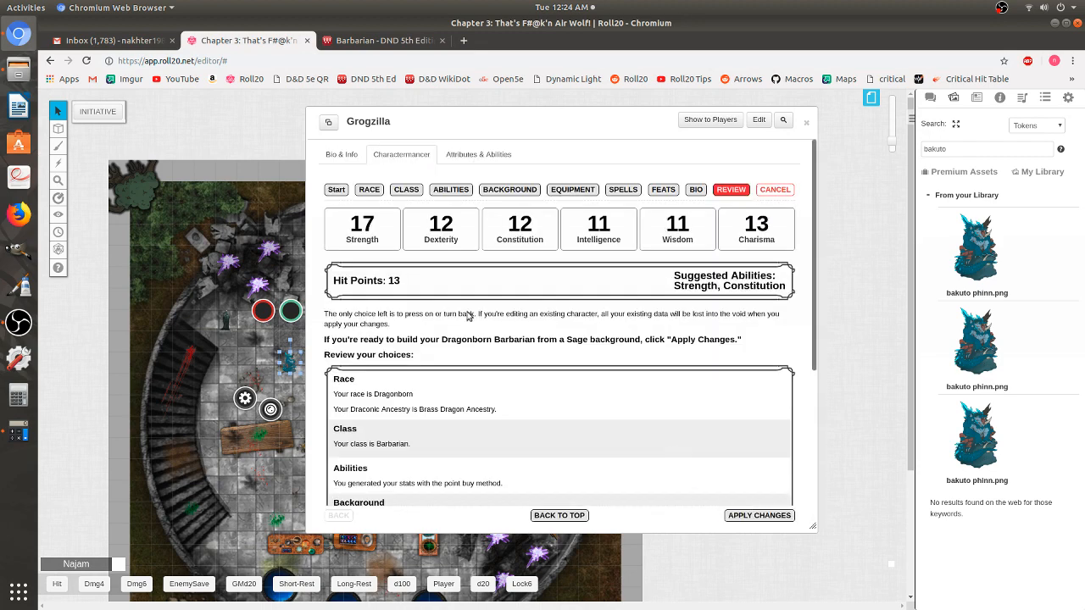
{"action": "scroll", "coordinate": [383, 302], "scroll_direction": "down", "scroll_amount": 1}
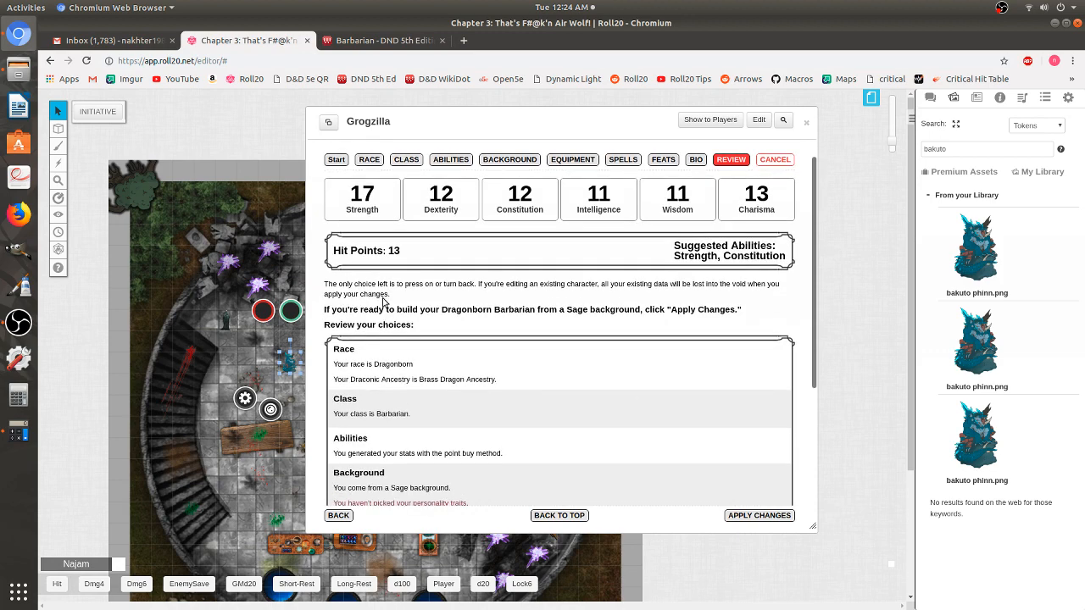
{"action": "scroll", "coordinate": [382, 302], "scroll_direction": "down", "scroll_amount": 3}
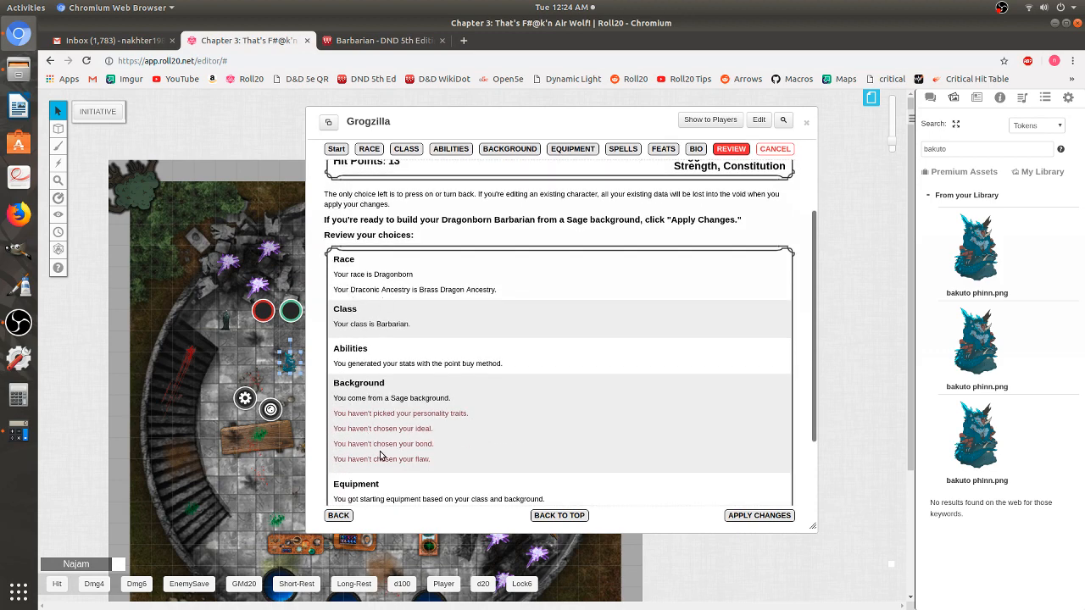
{"action": "scroll", "coordinate": [402, 457], "scroll_direction": "down", "scroll_amount": 3}
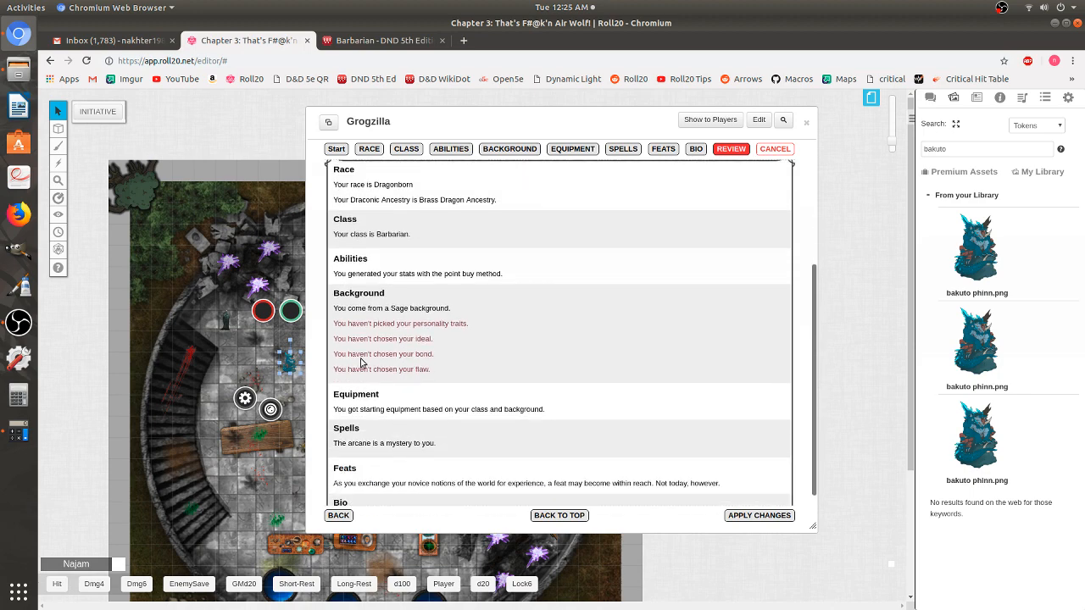
{"action": "scroll", "coordinate": [406, 393], "scroll_direction": "down", "scroll_amount": 2}
{"action": "scroll", "coordinate": [411, 356], "scroll_direction": "up", "scroll_amount": 10}
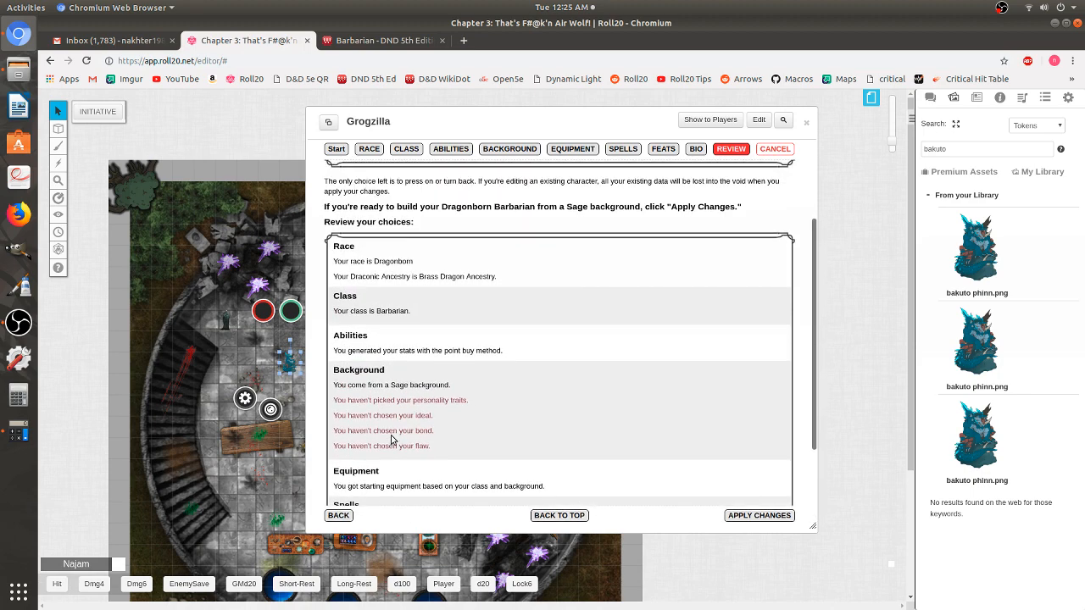
{"action": "scroll", "coordinate": [696, 399], "scroll_direction": "down", "scroll_amount": 5}
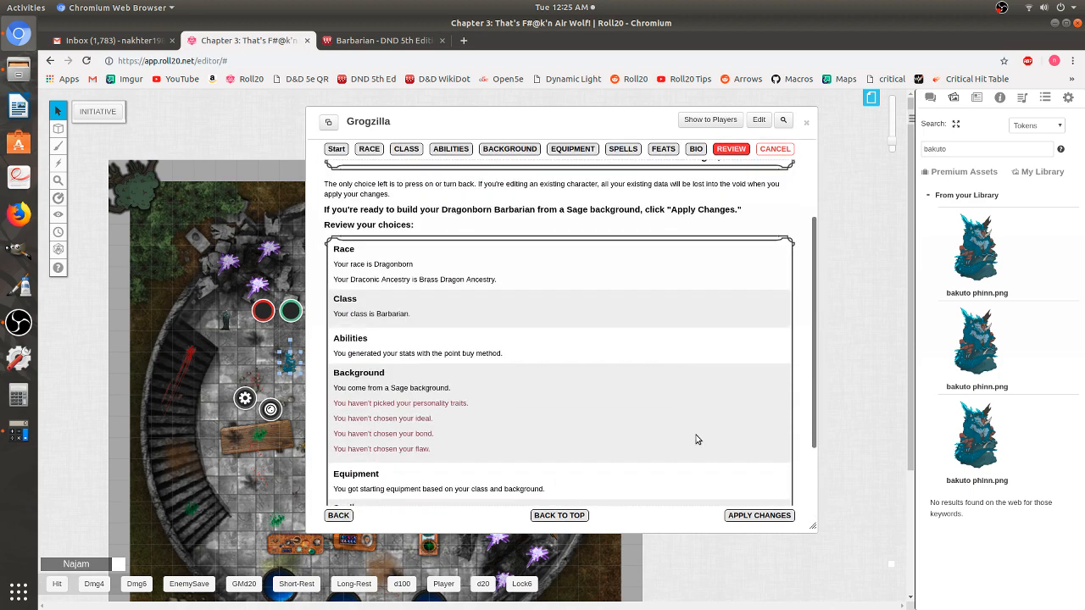
{"action": "left_click", "coordinate": [753, 515]}
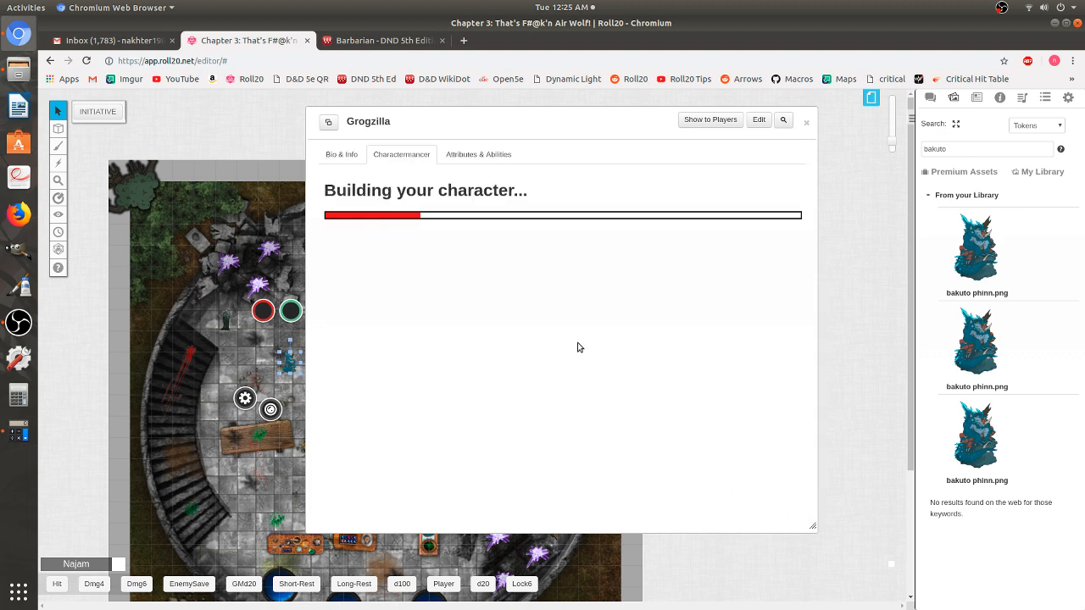
- Open Grogzilla's full D&D character sheet from the journal
{"action": "left_click", "coordinate": [977, 98]}
{"action": "left_click", "coordinate": [507, 159]}
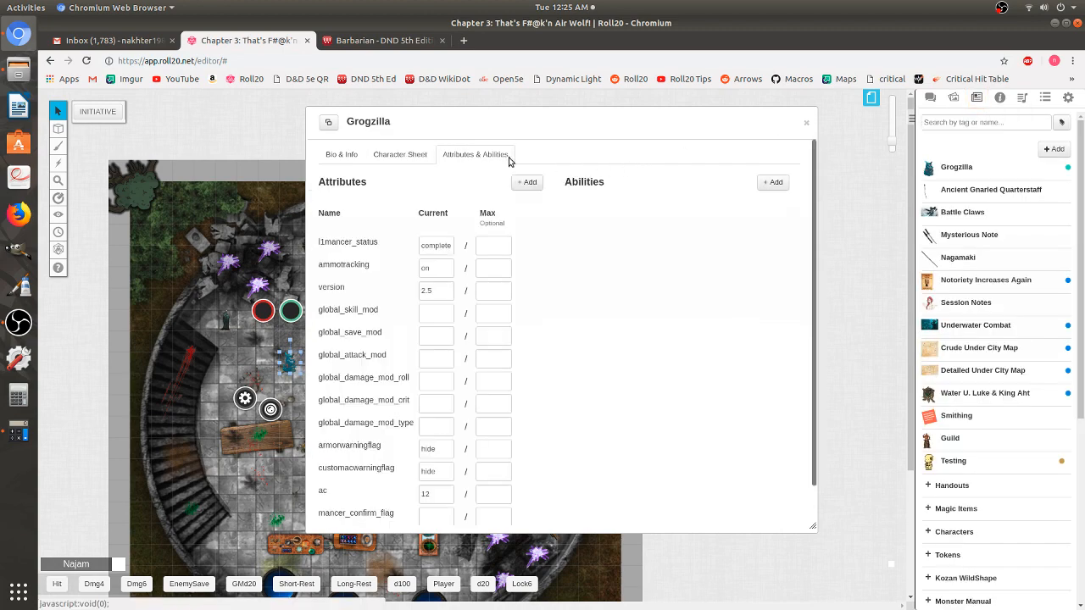
{"action": "left_click", "coordinate": [415, 155]}
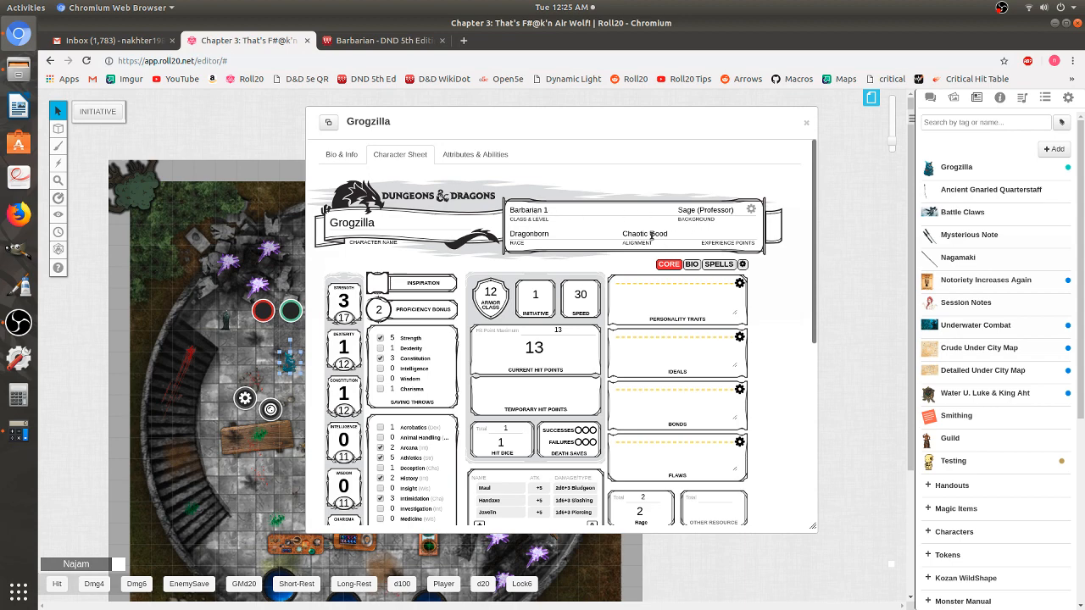
- Expand and read Rage, Unarmored Defense, Damage Resistance, Breath Weapon and Researcher descriptions
{"action": "scroll", "coordinate": [452, 290], "scroll_direction": "down", "scroll_amount": 4}
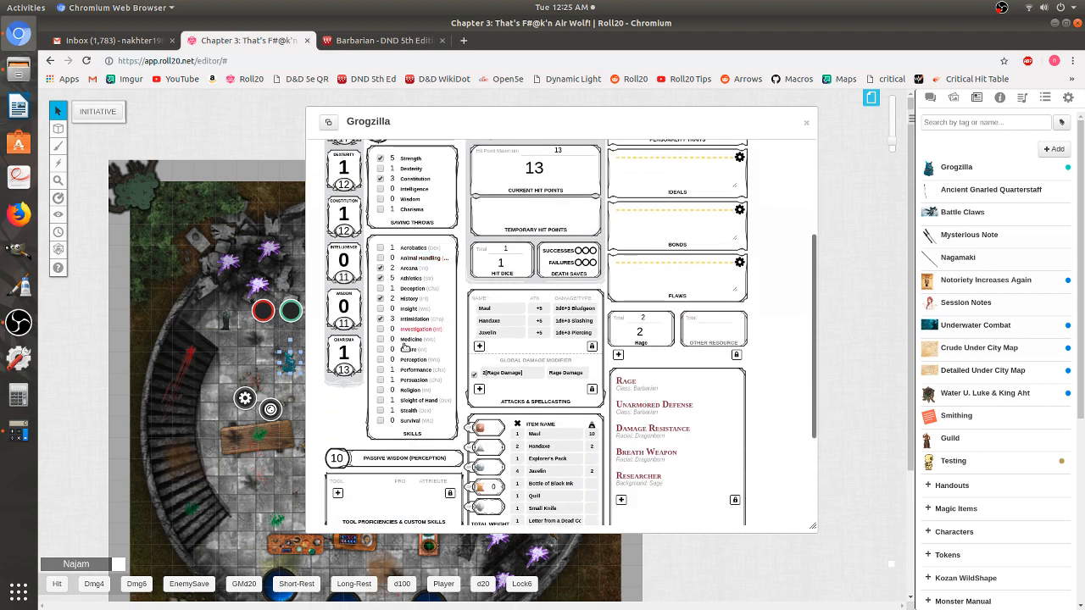
{"action": "scroll", "coordinate": [430, 417], "scroll_direction": "down", "scroll_amount": 3}
{"action": "scroll", "coordinate": [429, 417], "scroll_direction": "down", "scroll_amount": 1}
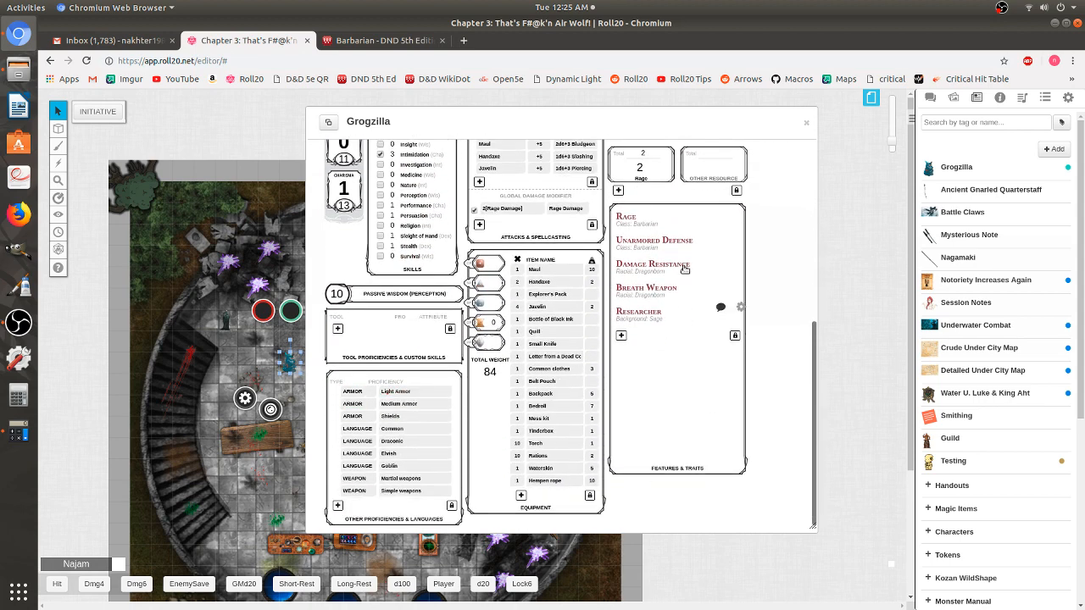
{"action": "left_click", "coordinate": [629, 219]}
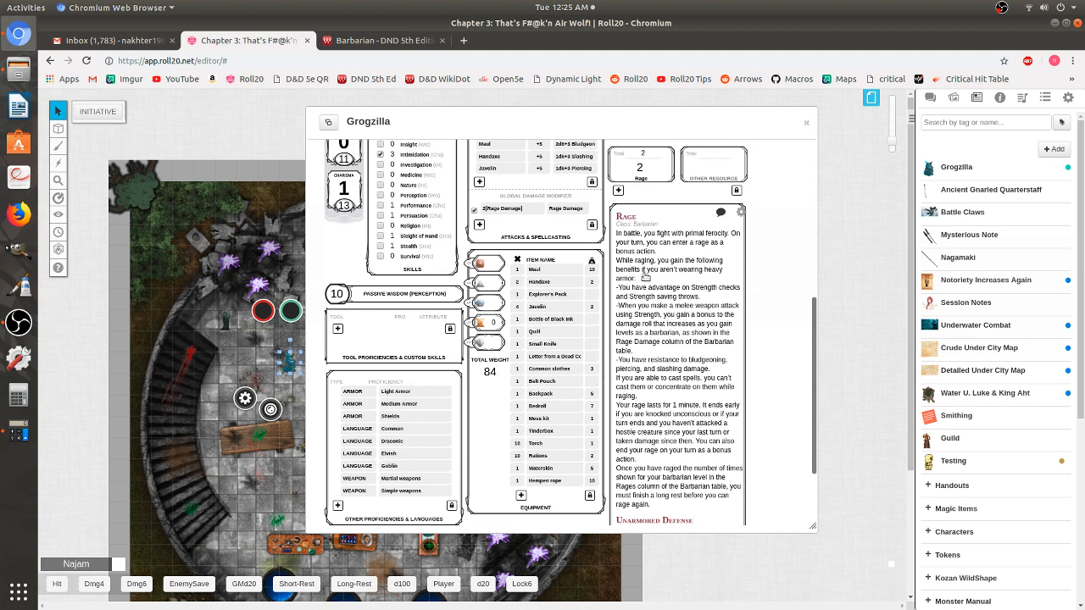
{"action": "left_click", "coordinate": [629, 217]}
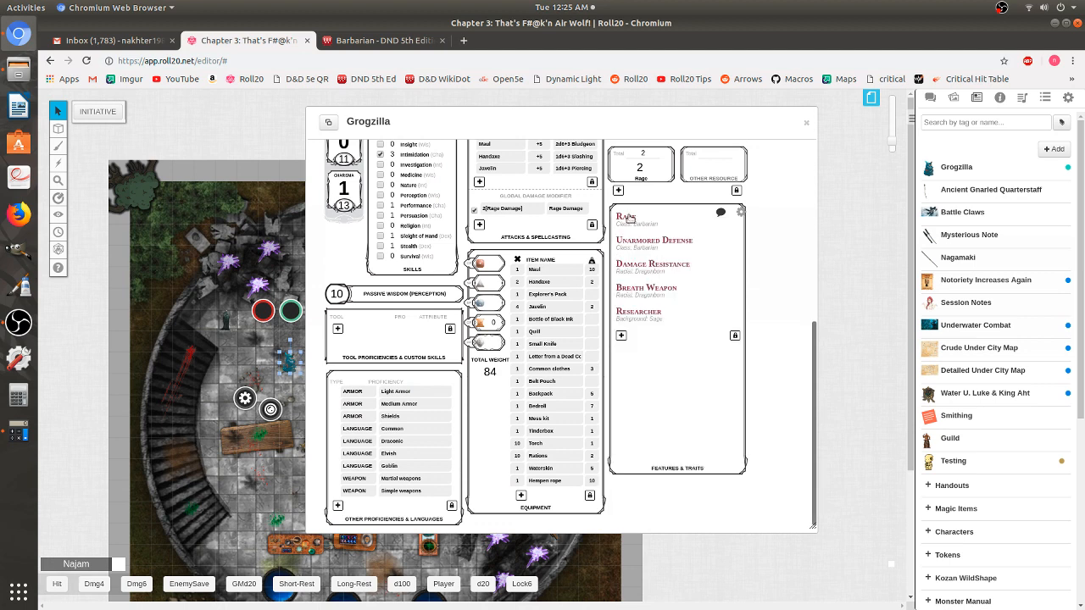
{"action": "left_click", "coordinate": [635, 243]}
{"action": "left_click", "coordinate": [638, 260]}
{"action": "left_click", "coordinate": [640, 267]}
{"action": "left_click", "coordinate": [640, 266]}
{"action": "left_click", "coordinate": [638, 289]}
{"action": "left_click", "coordinate": [638, 289]}
{"action": "left_click", "coordinate": [638, 313]}
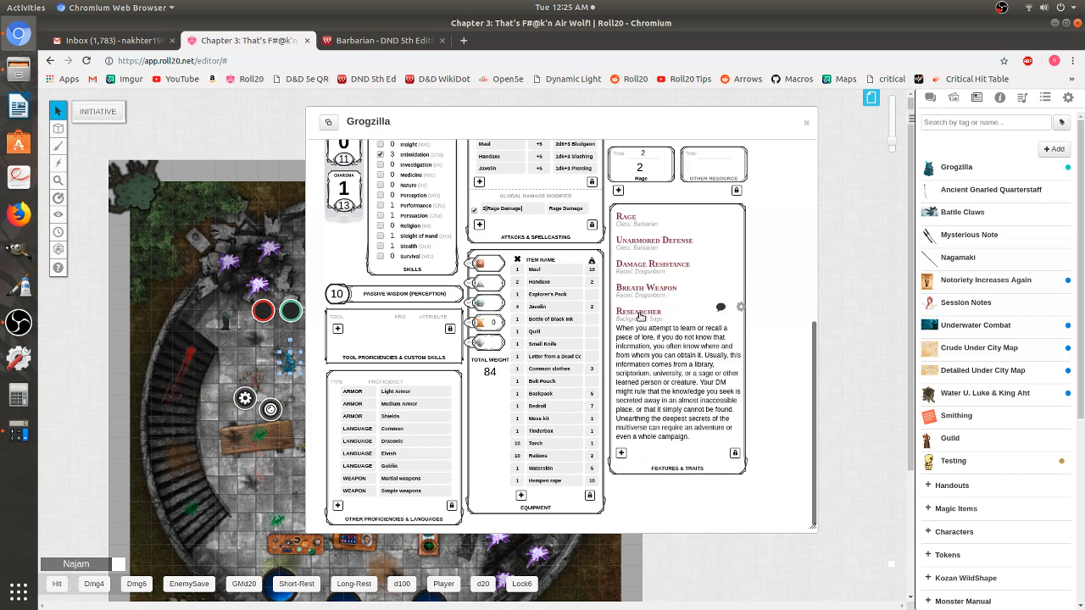
{"action": "left_click", "coordinate": [640, 313]}
- Close the Personality Traits, Ideals, Bonds and Flaws editing areas
{"action": "scroll", "coordinate": [640, 317], "scroll_direction": "up", "scroll_amount": 2}
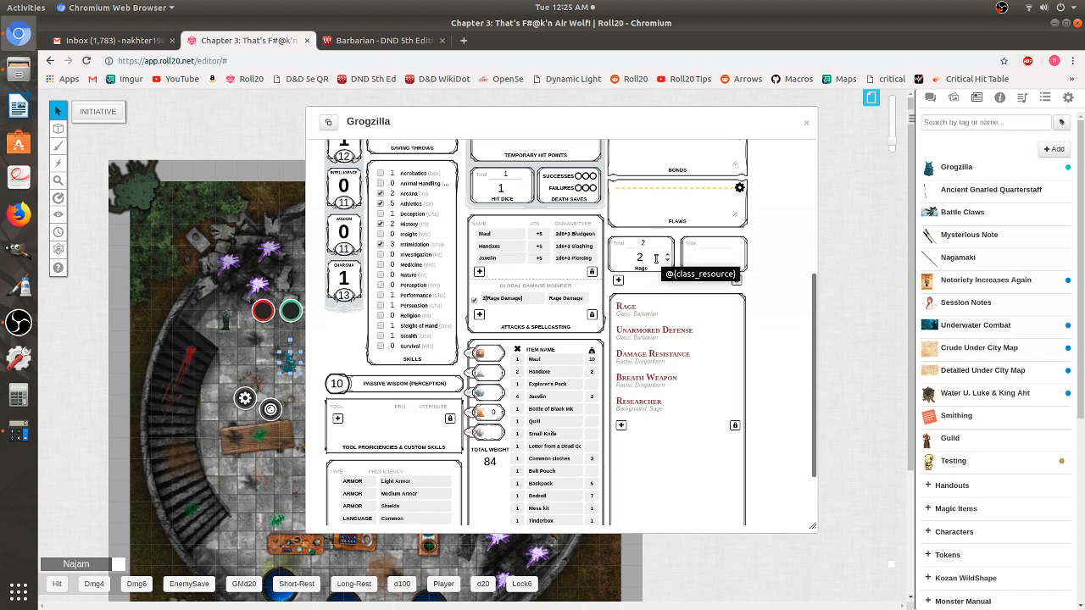
{"action": "scroll", "coordinate": [655, 259], "scroll_direction": "up", "scroll_amount": 4}
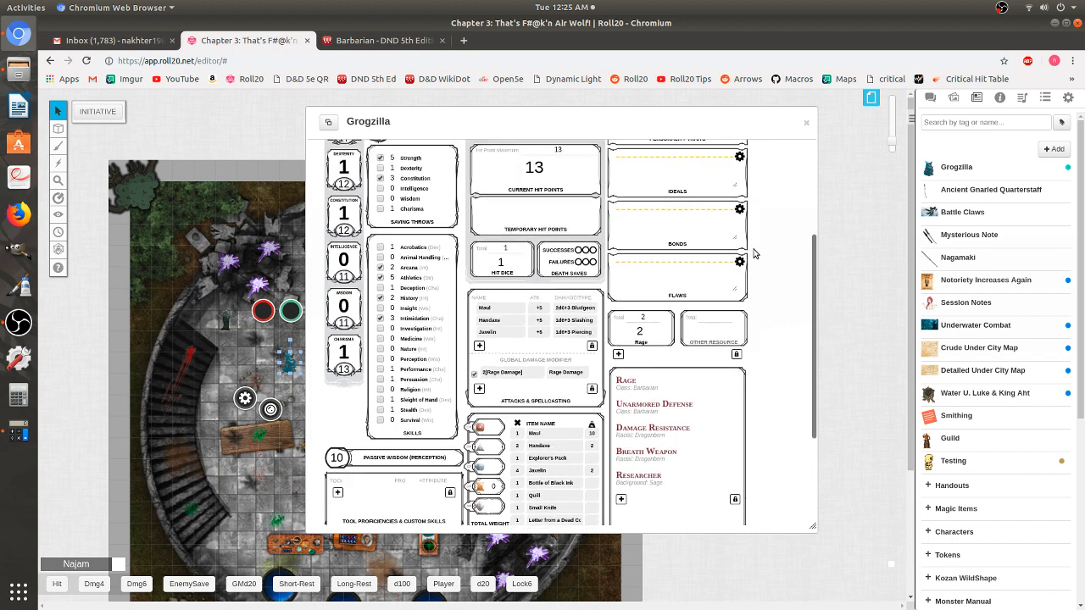
{"action": "left_click", "coordinate": [739, 211]}
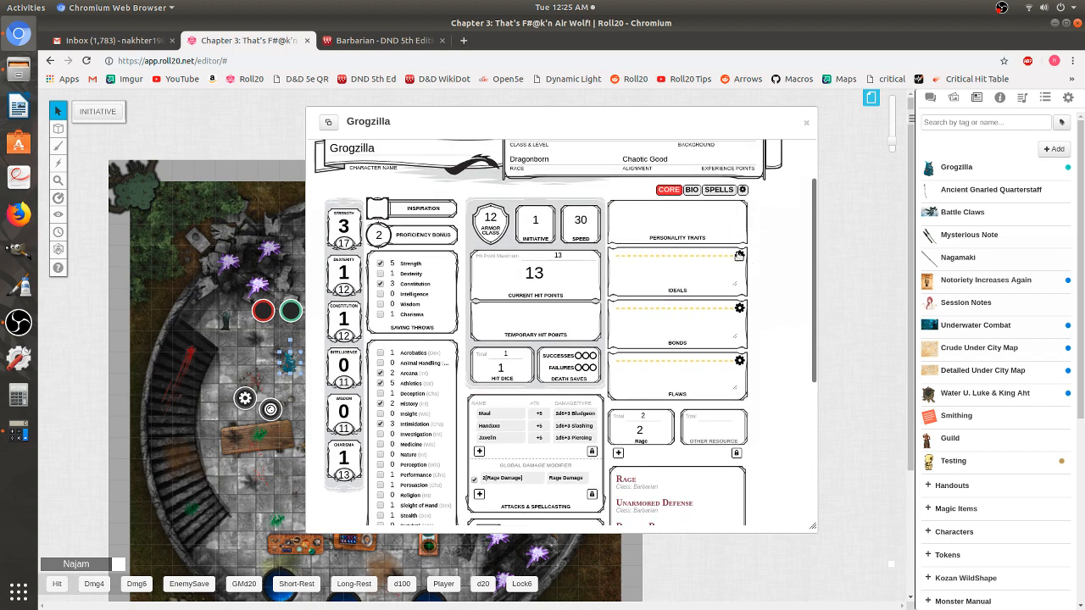
{"action": "left_click", "coordinate": [739, 256]}
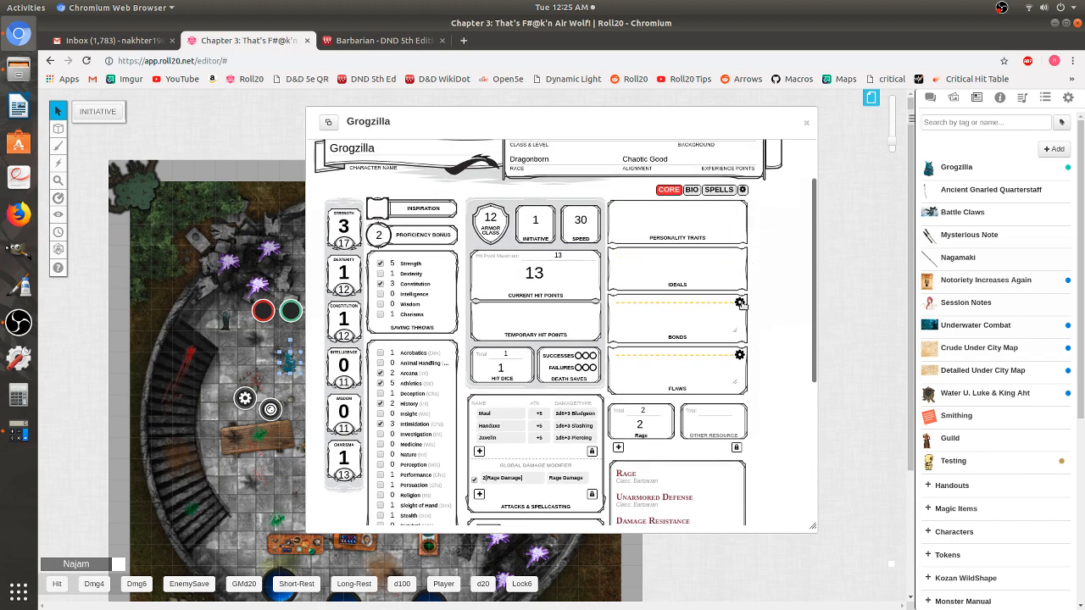
{"action": "left_click", "coordinate": [741, 303]}
{"action": "left_click", "coordinate": [741, 349]}
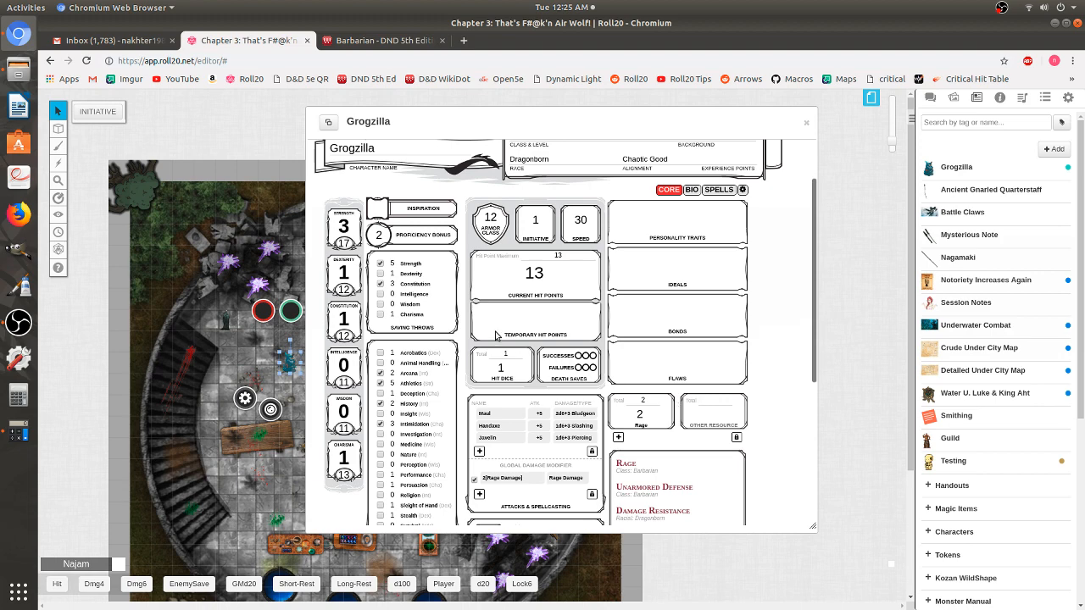
- Move the character sheet window down and left, then minimise it
{"action": "scroll", "coordinate": [496, 335], "scroll_direction": "down", "scroll_amount": 5}
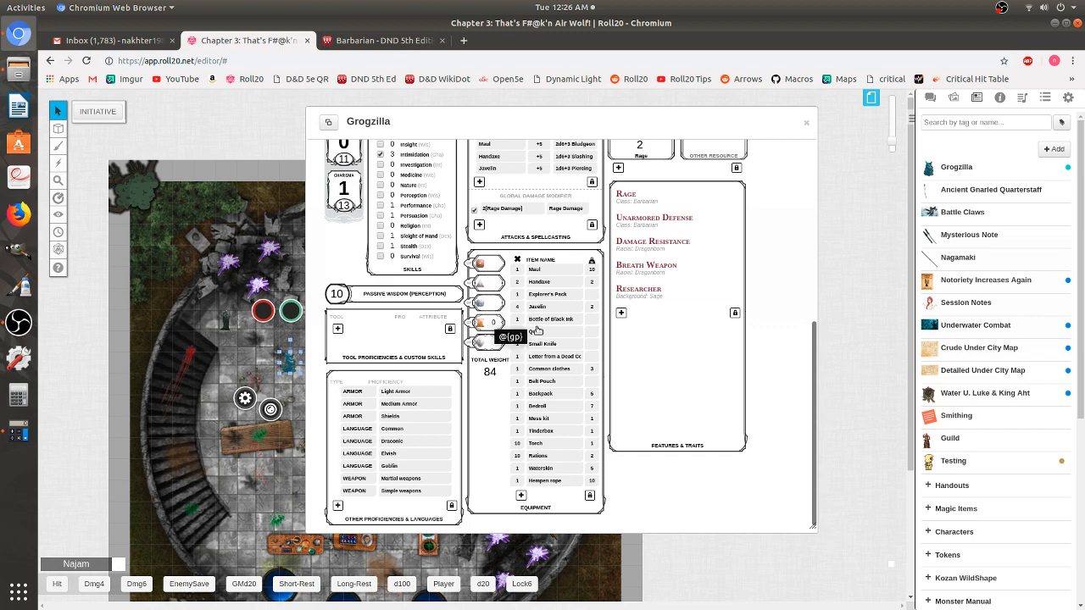
{"action": "scroll", "coordinate": [617, 375], "scroll_direction": "up", "scroll_amount": 5}
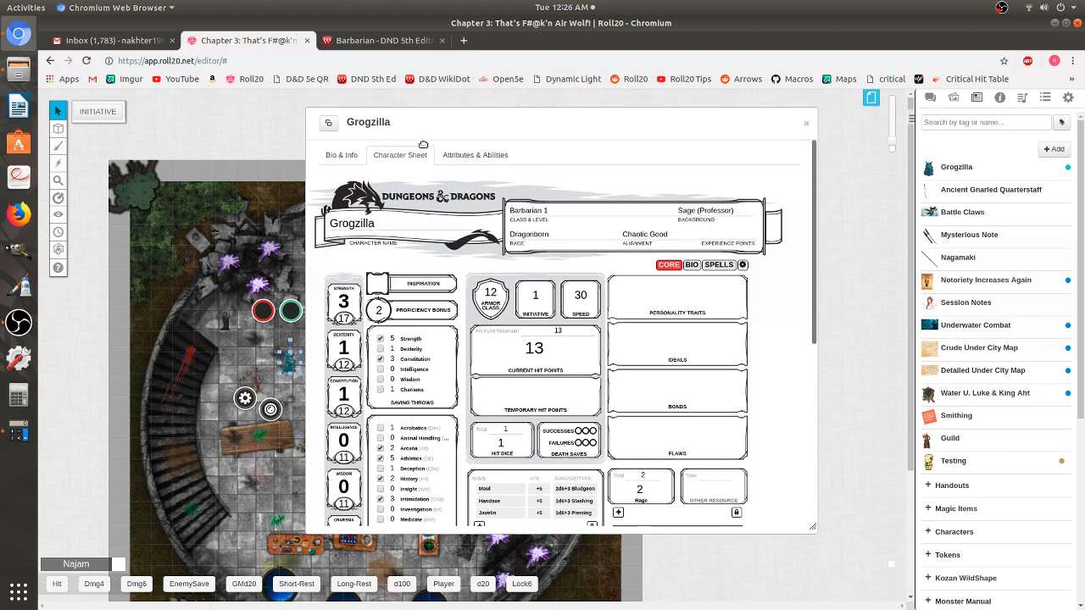
{"action": "left_click_drag", "start_coordinate": [438, 121], "coordinate": [431, 169]}
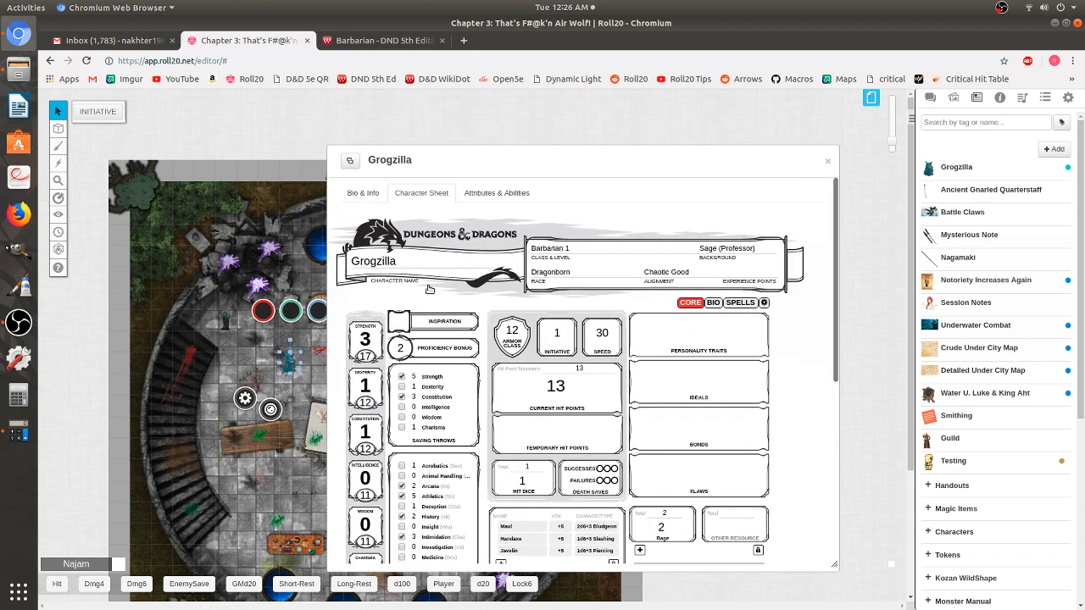
{"action": "double_click", "coordinate": [533, 164]}
- Move the minimised sheet aside and zoom the map in on Grogzilla's token
{"action": "left_click_drag", "start_coordinate": [391, 162], "coordinate": [325, 348]}
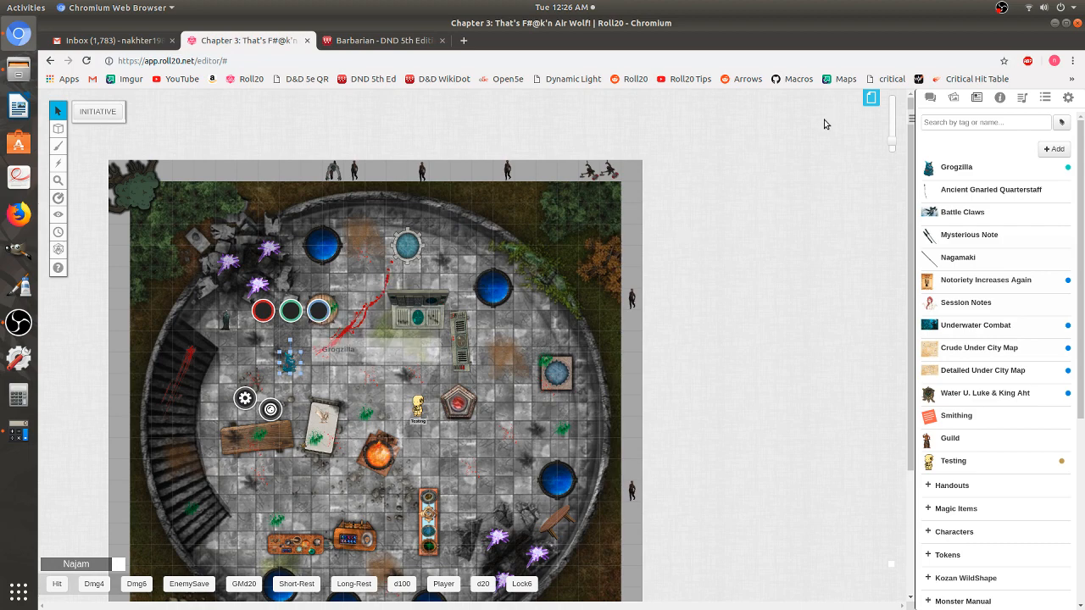
{"action": "left_click_drag", "start_coordinate": [891, 144], "coordinate": [892, 126]}
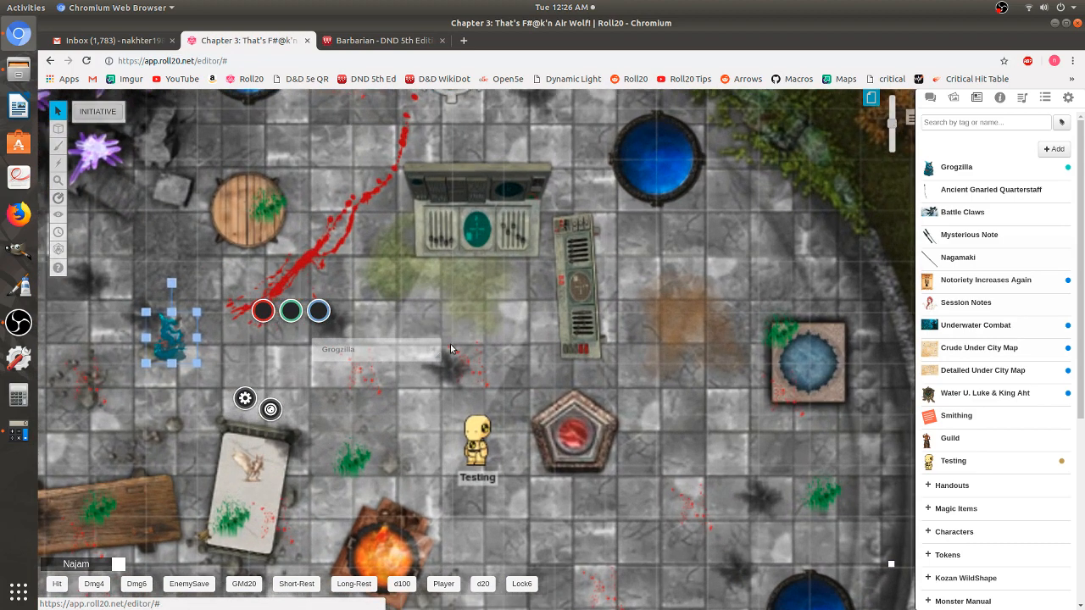
{"action": "left_click_drag", "start_coordinate": [458, 352], "coordinate": [379, 358]}
{"action": "left_click_drag", "start_coordinate": [891, 127], "coordinate": [891, 120]}
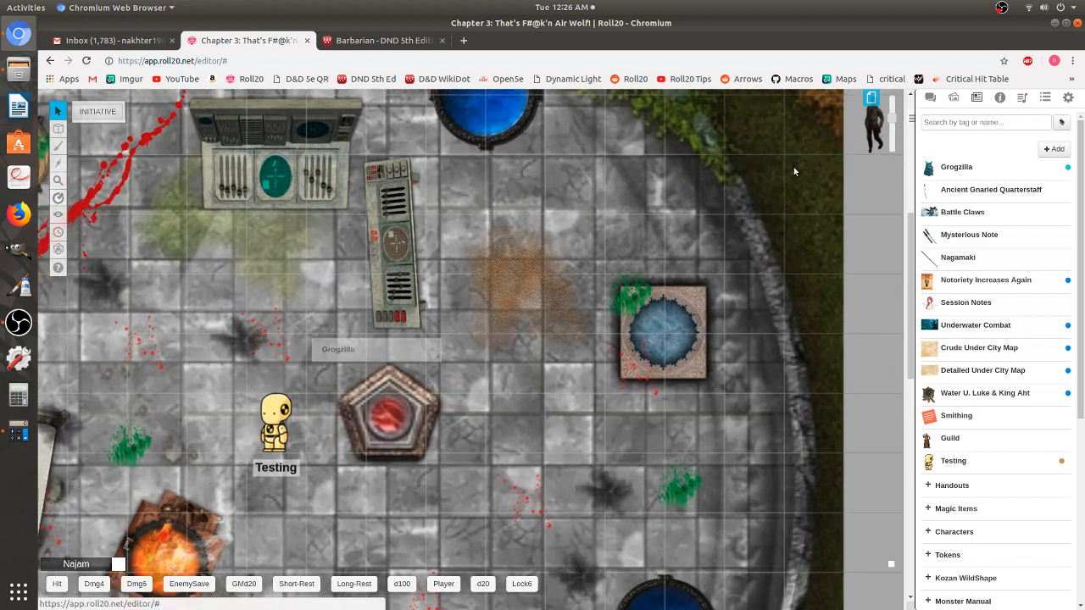
{"action": "left_click_drag", "start_coordinate": [369, 370], "coordinate": [544, 337]}
{"action": "left_click_drag", "start_coordinate": [463, 363], "coordinate": [540, 339]}
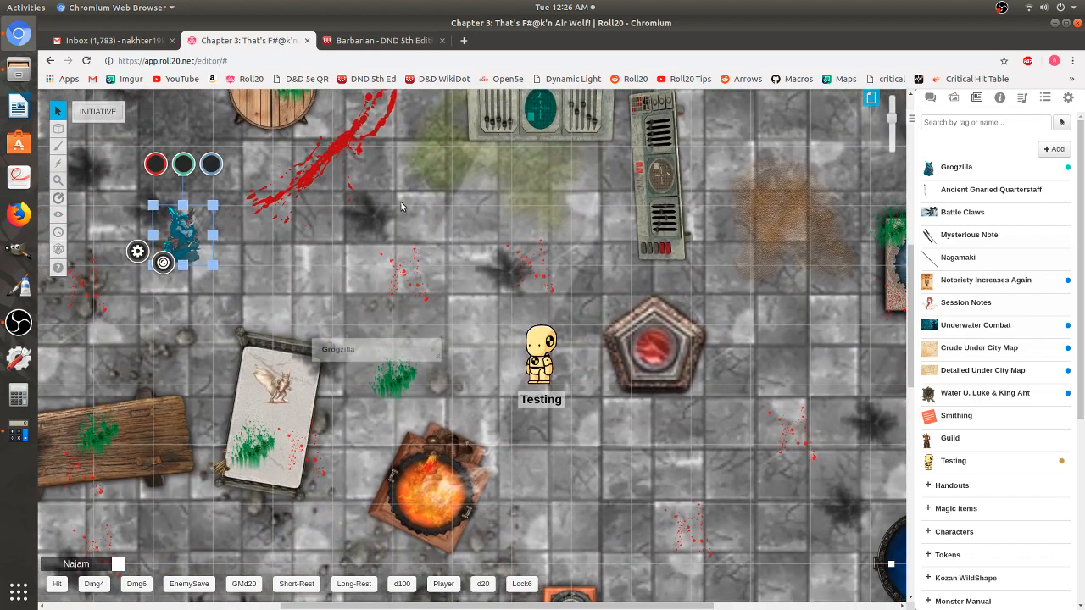
{"action": "left_click_drag", "start_coordinate": [397, 354], "coordinate": [486, 348]}
- Restore the sheet, open the token's settings, and link the token to Grogzilla
{"action": "double_click", "coordinate": [402, 351]}
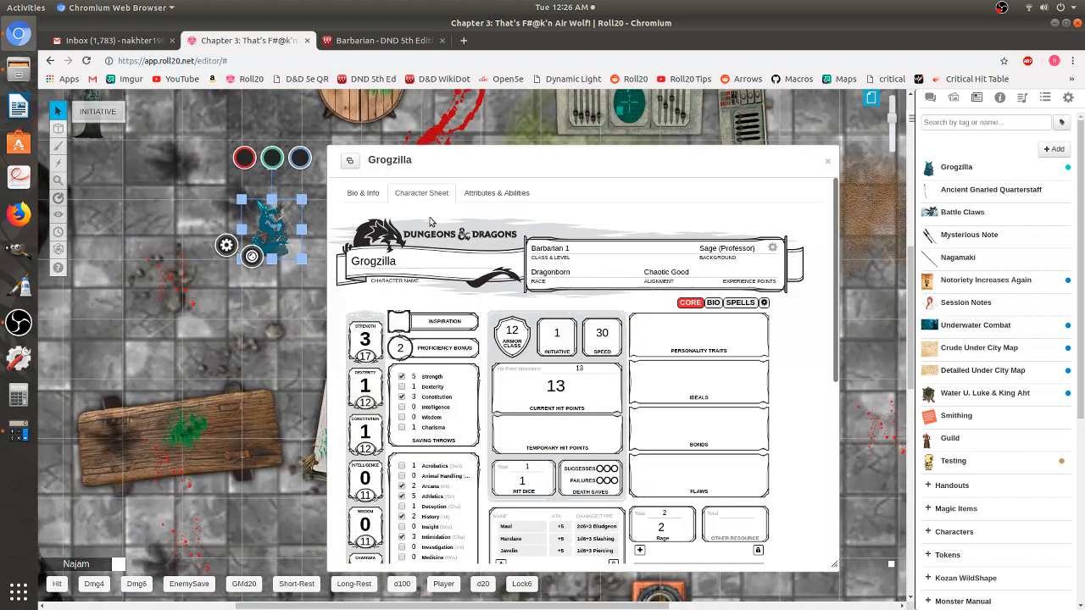
{"action": "left_click_drag", "start_coordinate": [561, 159], "coordinate": [590, 143]}
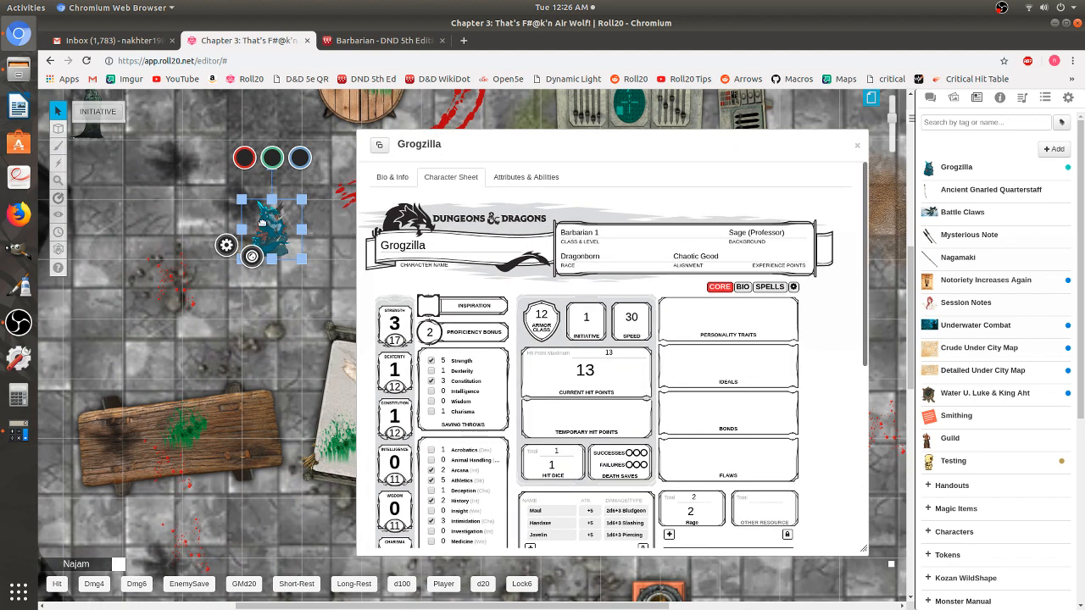
{"action": "double_click", "coordinate": [266, 223]}
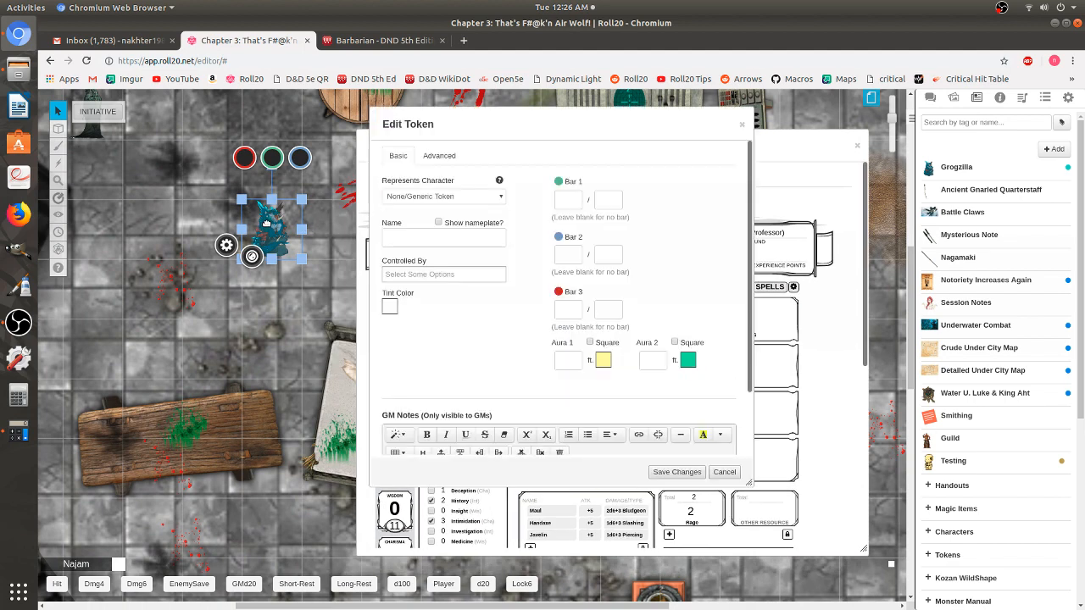
{"action": "left_click", "coordinate": [452, 199]}
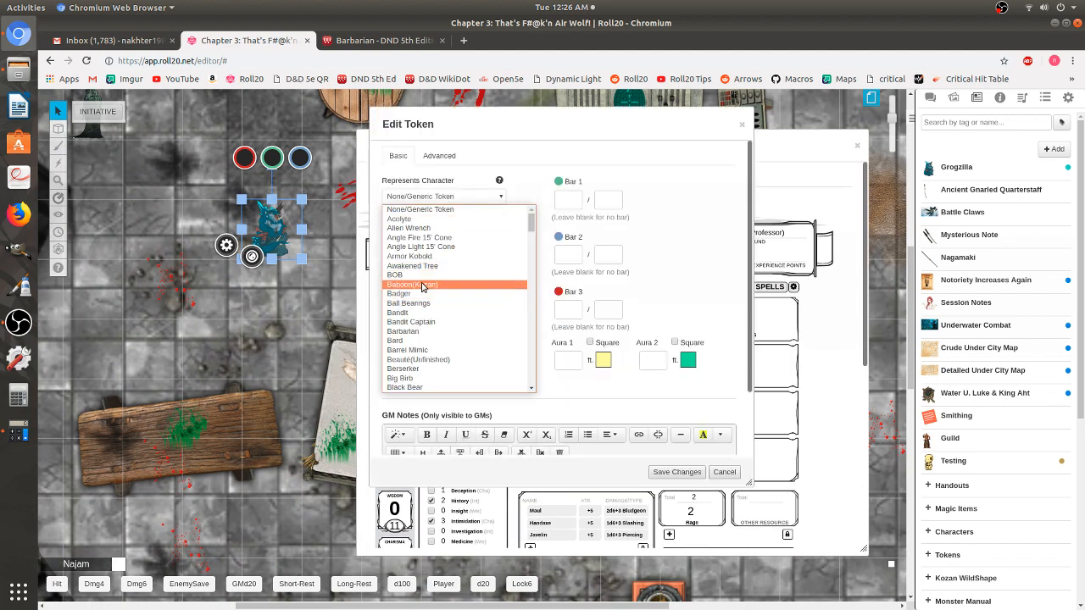
{"action": "key", "text": "g"}
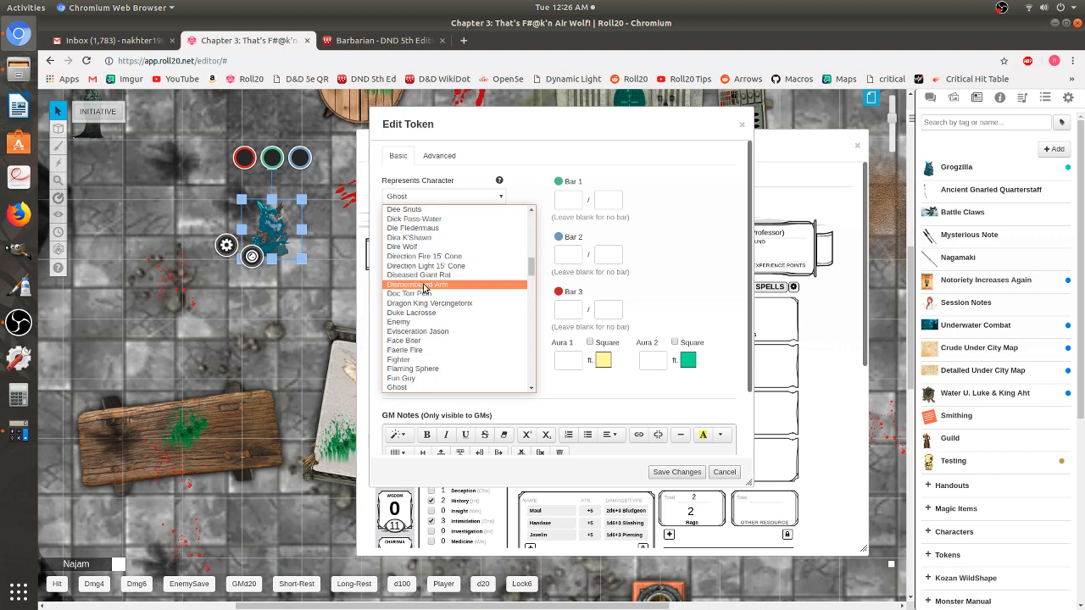
{"action": "scroll", "coordinate": [472, 270], "scroll_direction": "down", "scroll_amount": 2}
{"action": "scroll", "coordinate": [434, 339], "scroll_direction": "down", "scroll_amount": 4}
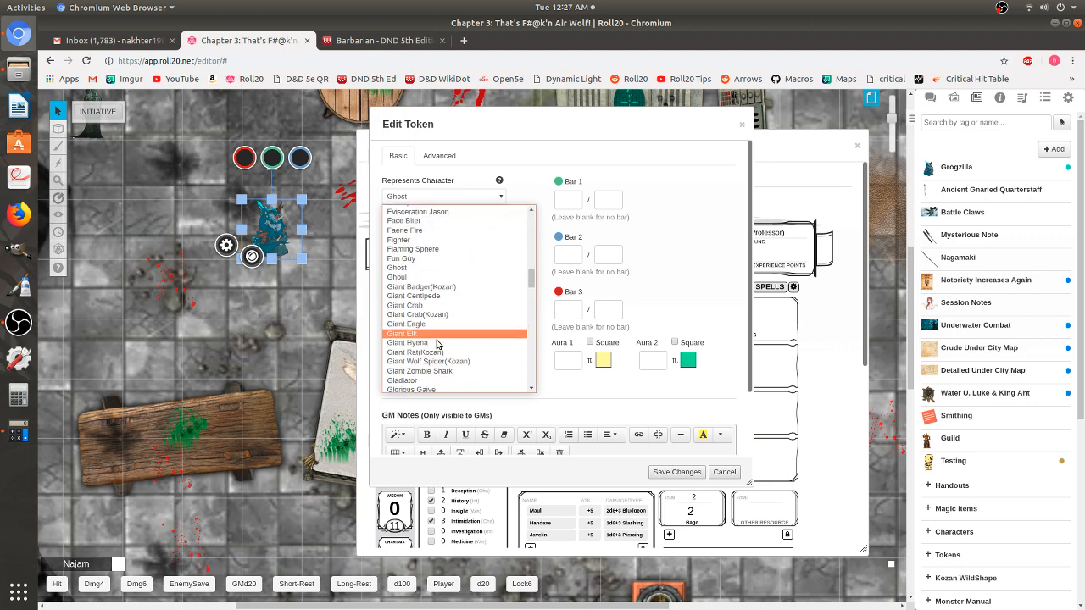
{"action": "scroll", "coordinate": [428, 380], "scroll_direction": "down", "scroll_amount": 1}
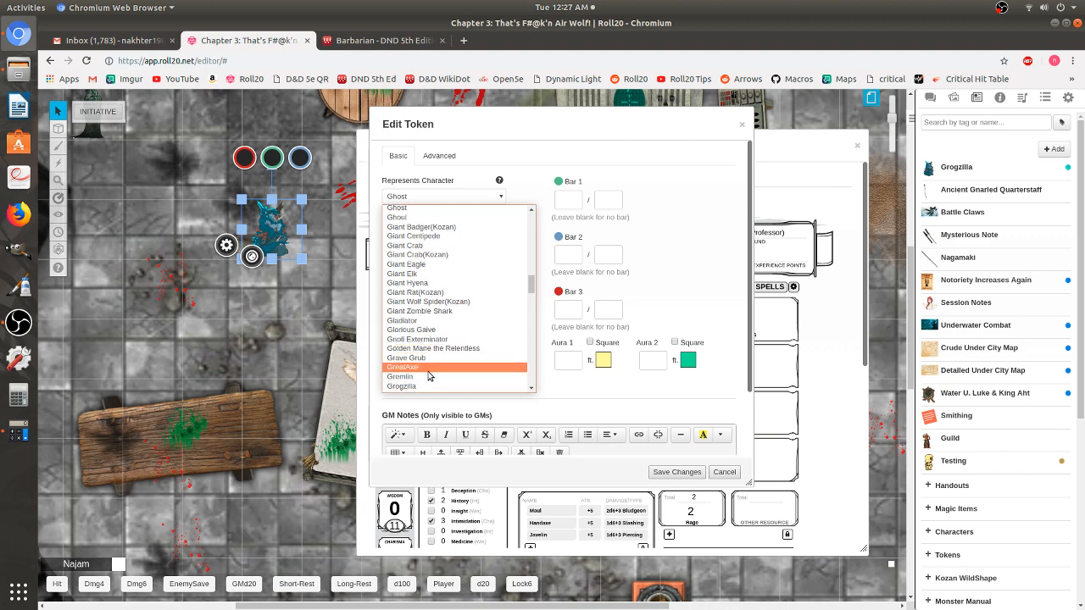
{"action": "scroll", "coordinate": [428, 368], "scroll_direction": "down", "scroll_amount": 2}
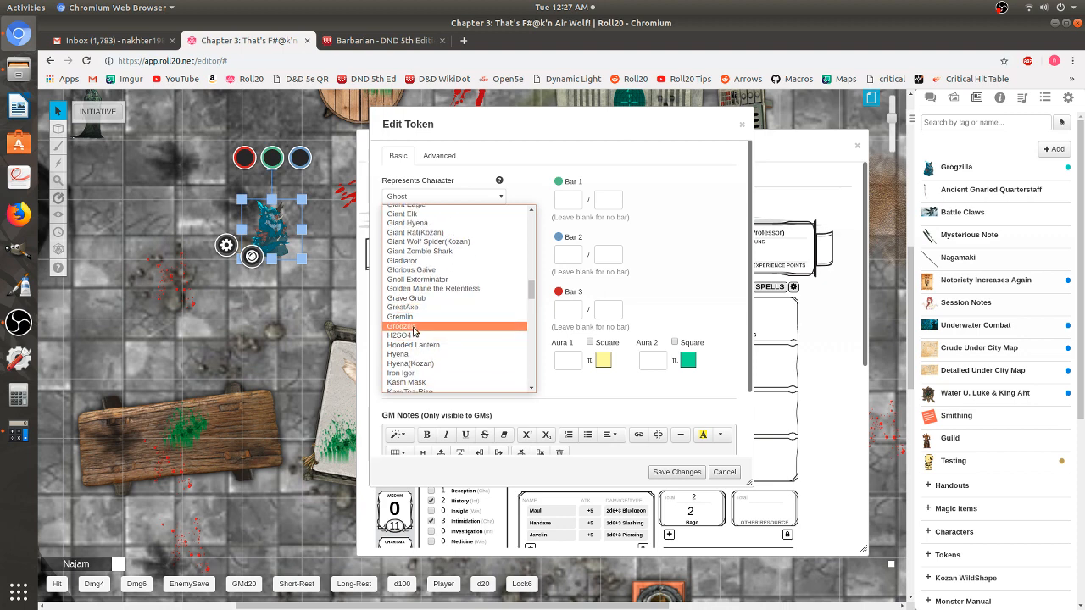
{"action": "left_click", "coordinate": [414, 328]}
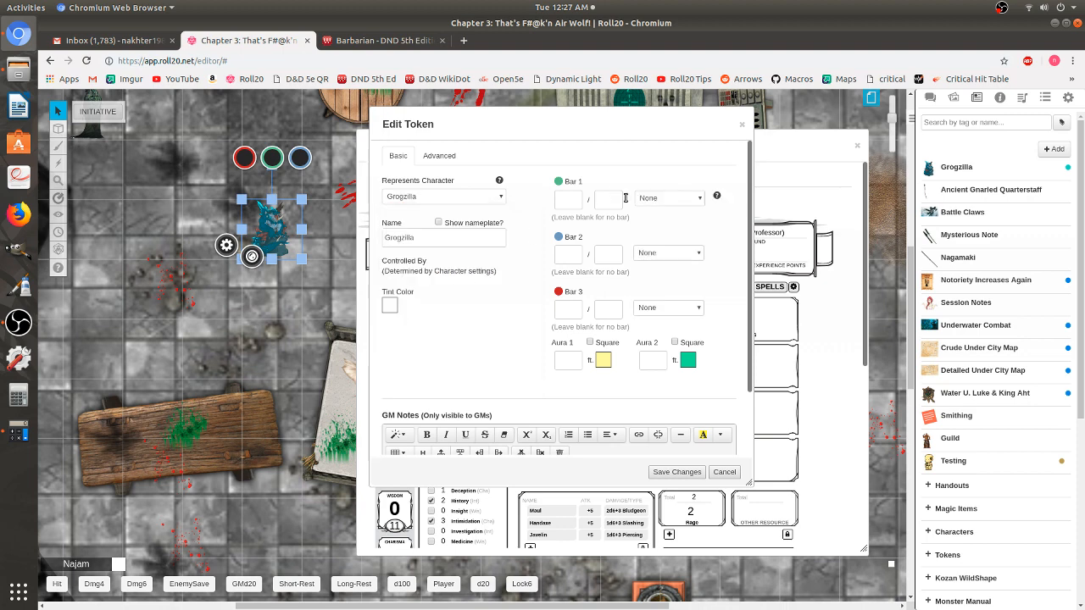
- Tie token Bar 1 to hp and Bar 3 to ac
{"action": "left_click", "coordinate": [662, 199]}
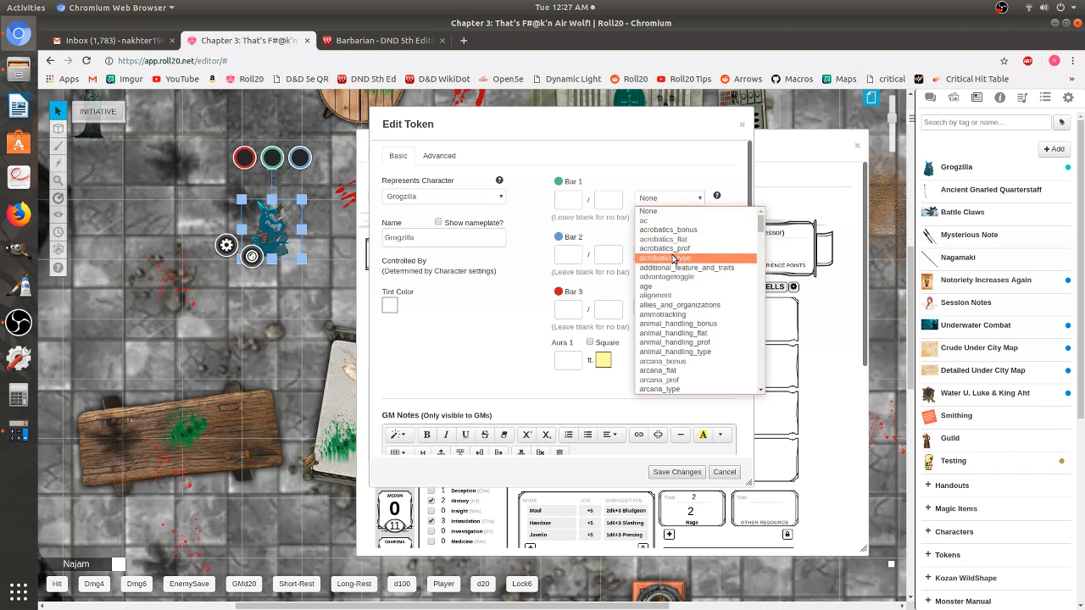
{"action": "key", "text": "h"}
{"action": "scroll", "coordinate": [697, 245], "scroll_direction": "down", "scroll_amount": 4}
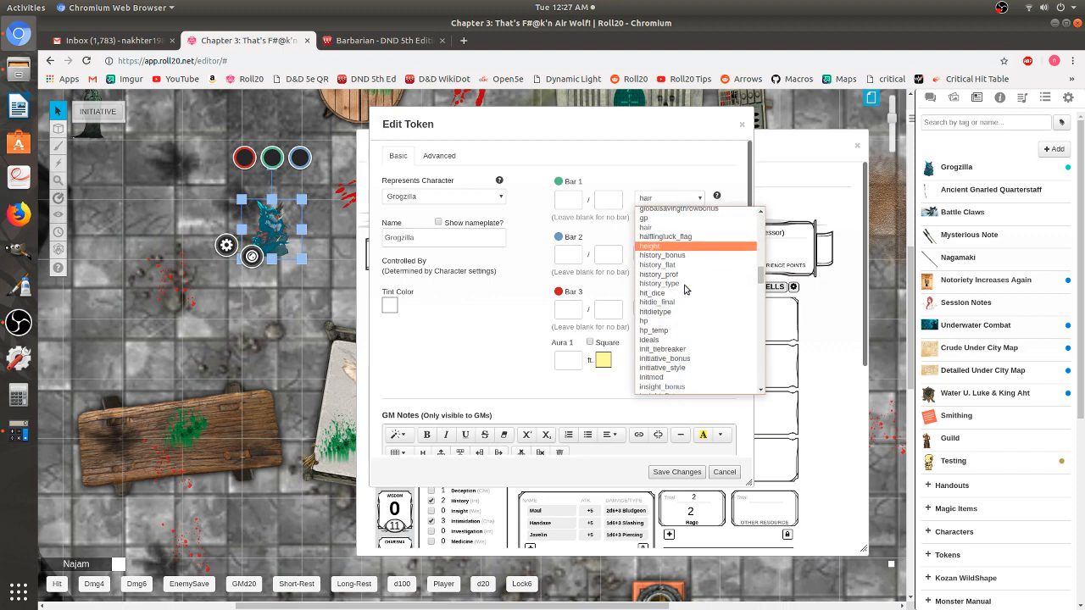
{"action": "scroll", "coordinate": [685, 289], "scroll_direction": "down", "scroll_amount": 1}
{"action": "left_click", "coordinate": [657, 275]}
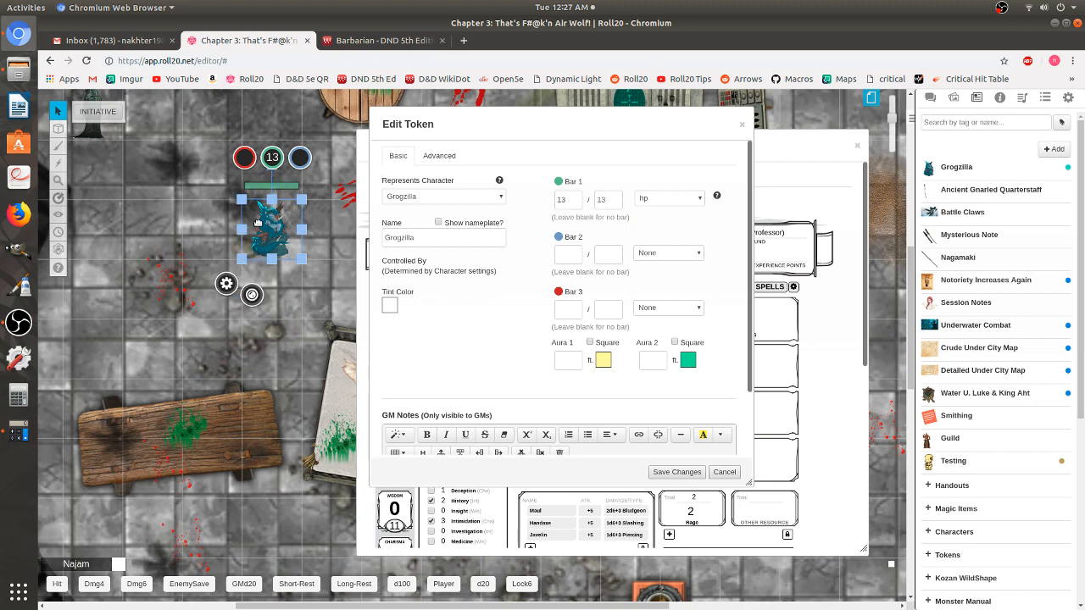
{"action": "left_click", "coordinate": [655, 309]}
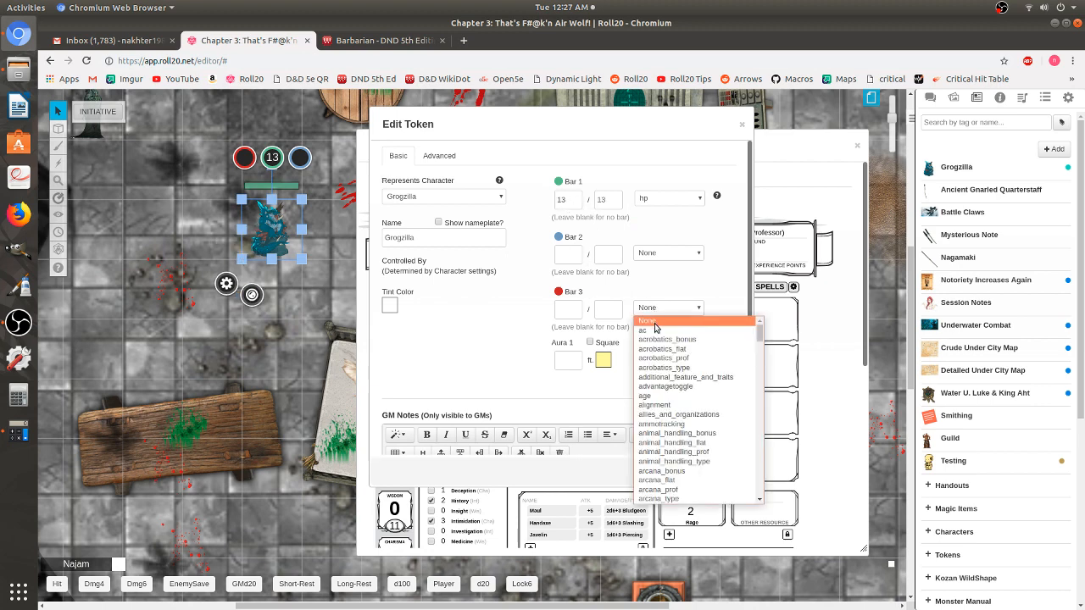
{"action": "left_click", "coordinate": [654, 330]}
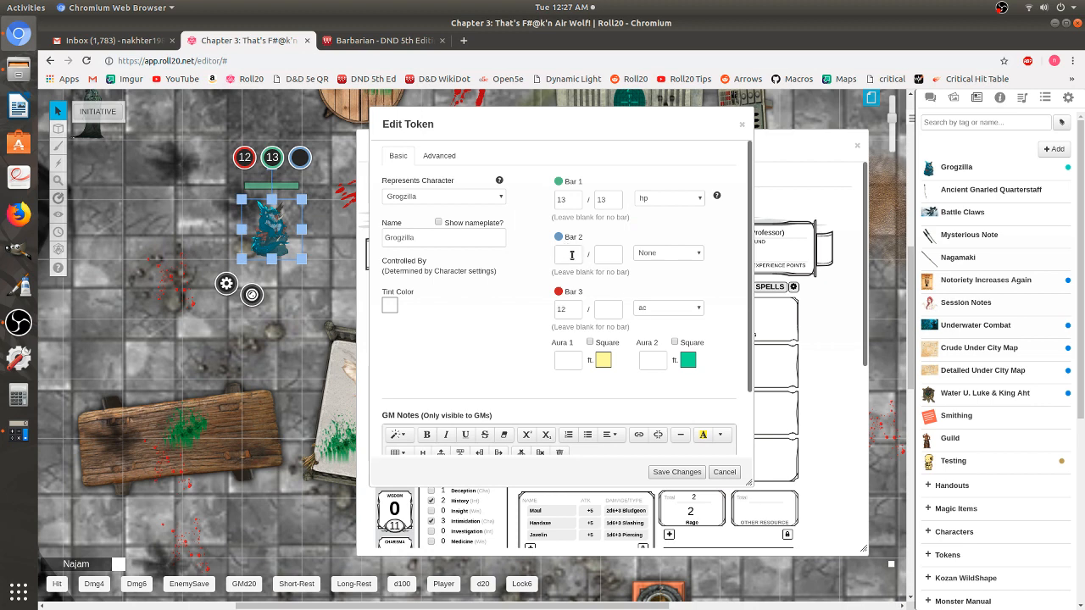
- Set Bar 2 to None and delete 'core' from its current value
{"action": "left_click", "coordinate": [662, 259]}
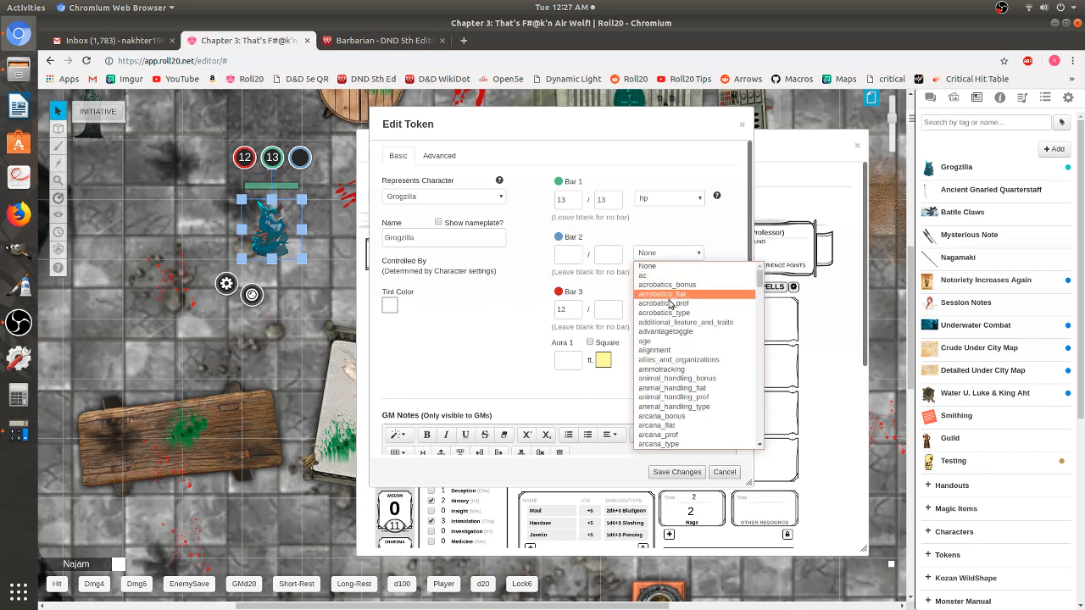
{"action": "key", "text": "t"}
{"action": "scroll", "coordinate": [710, 341], "scroll_direction": "down", "scroll_amount": 2}
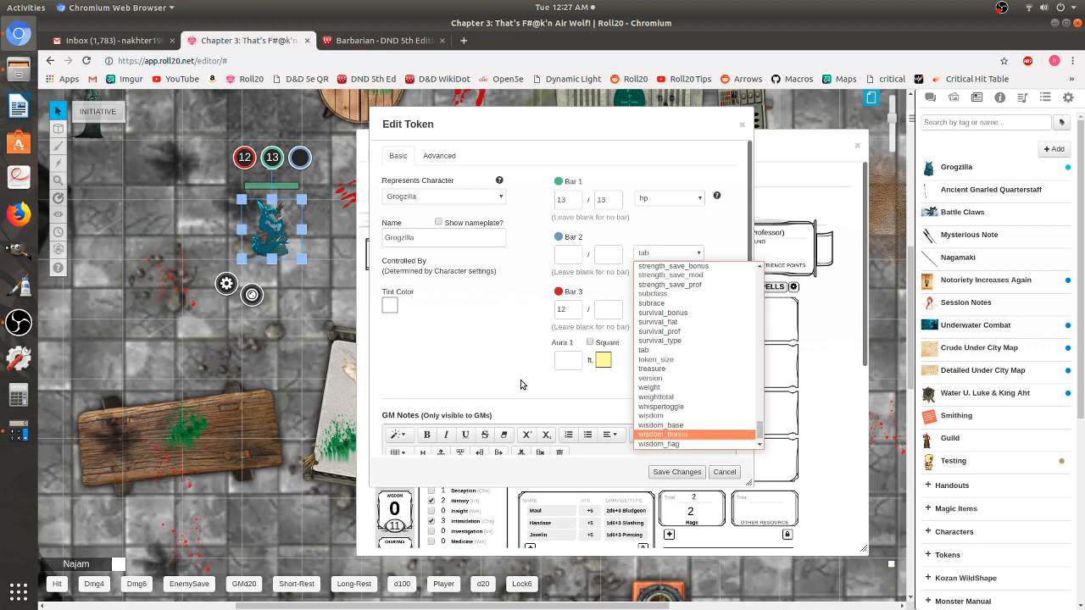
{"action": "left_click", "coordinate": [668, 256]}
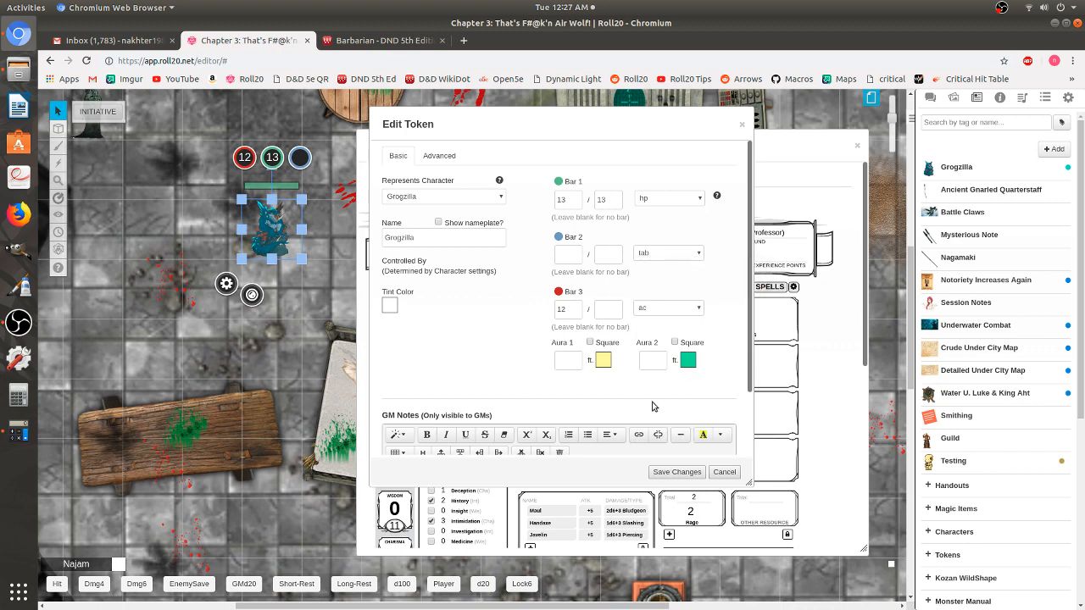
{"action": "left_click", "coordinate": [667, 256]}
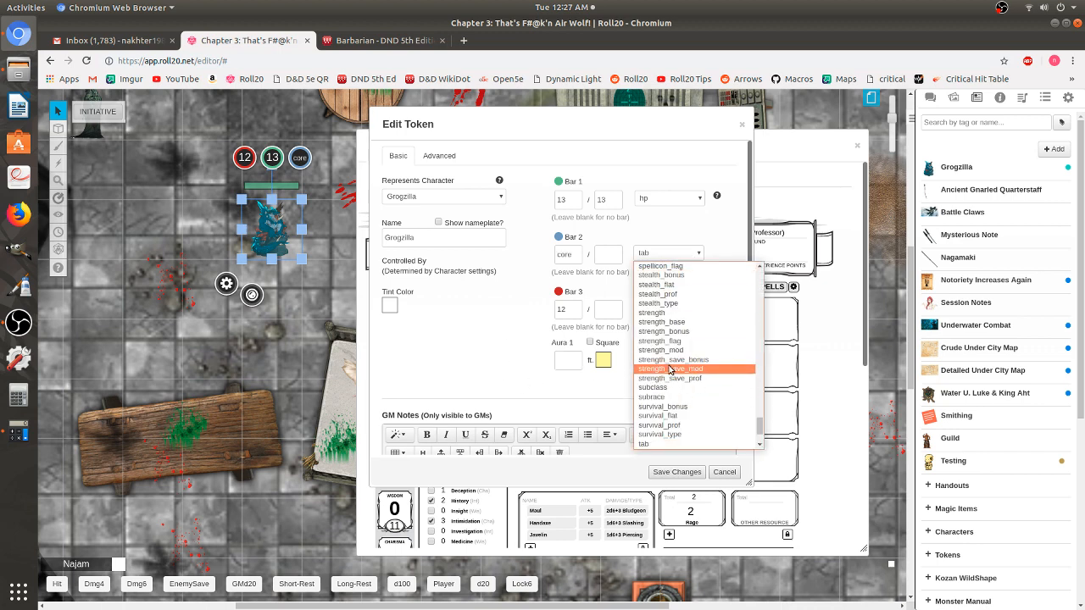
{"action": "scroll", "coordinate": [686, 364], "scroll_direction": "down", "scroll_amount": 3}
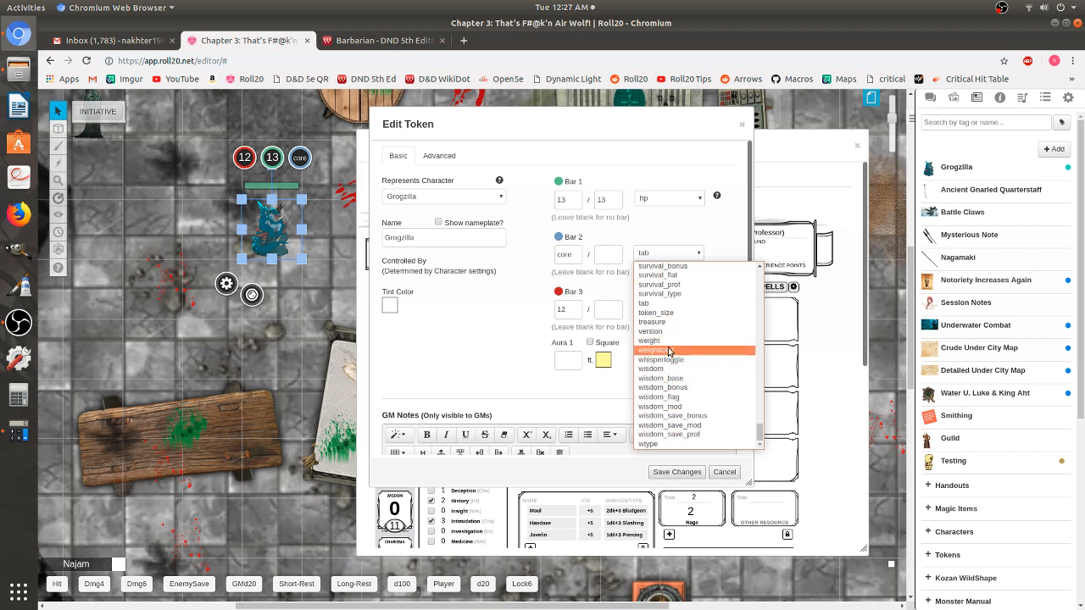
{"action": "scroll", "coordinate": [674, 382], "scroll_direction": "up", "scroll_amount": 5}
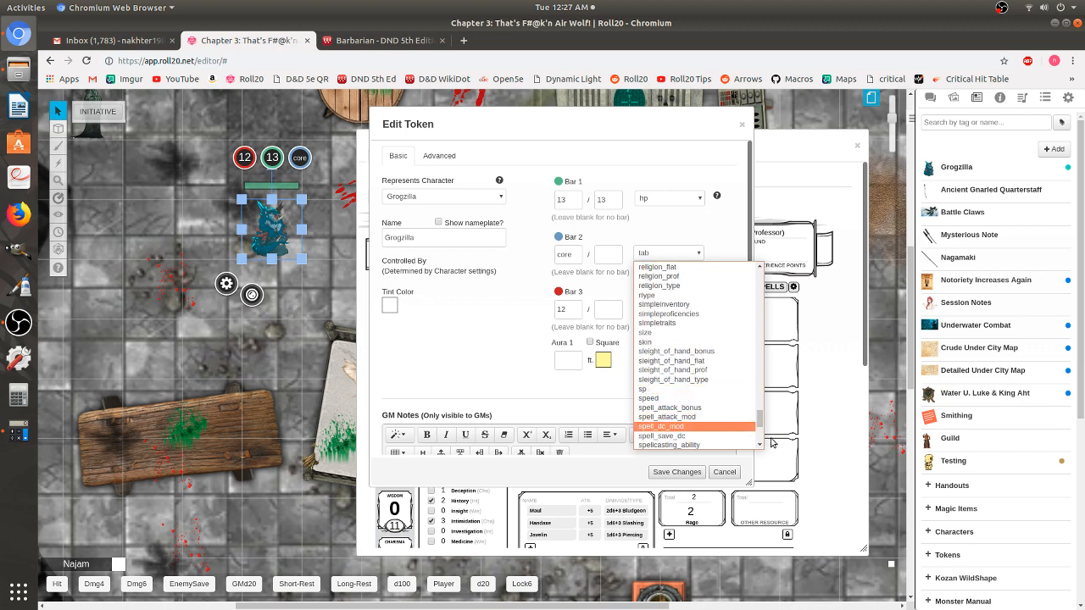
{"action": "left_click_drag", "start_coordinate": [760, 419], "coordinate": [750, 224]}
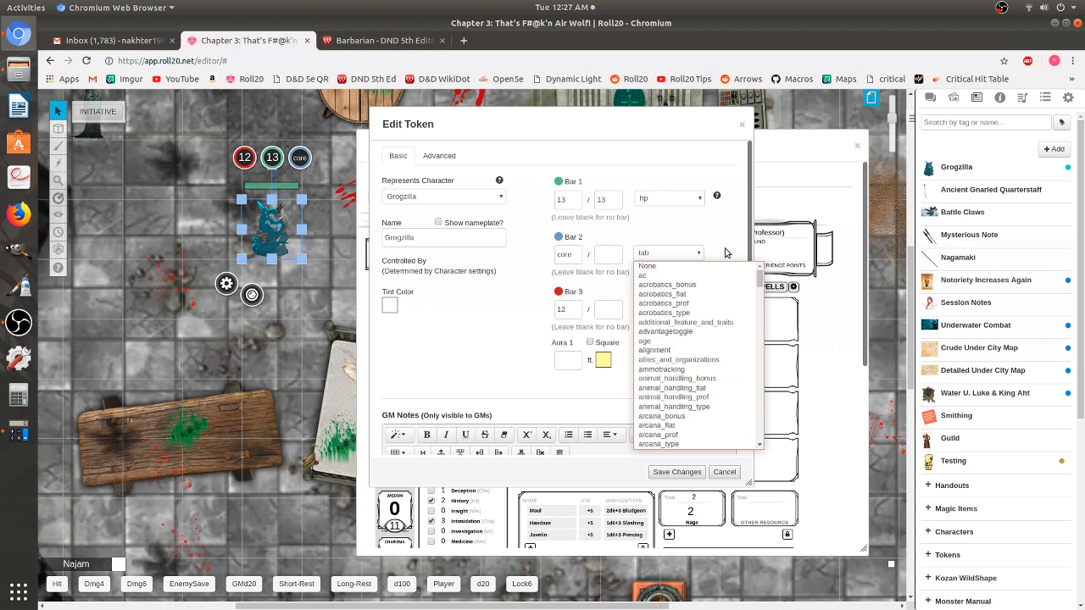
{"action": "left_click", "coordinate": [672, 266]}
{"action": "double_click", "coordinate": [570, 256]}
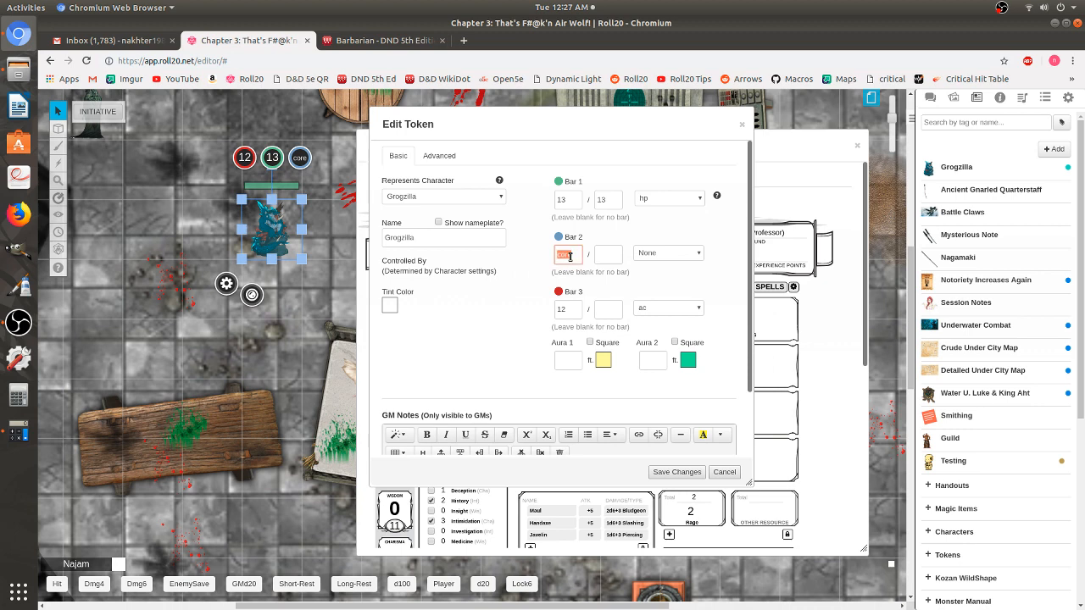
{"action": "key", "text": "BackSpace"}
- In the Advanced tab, set the token's emitted light to 20 ft, dimming at 10 ft
{"action": "left_click", "coordinate": [442, 154]}
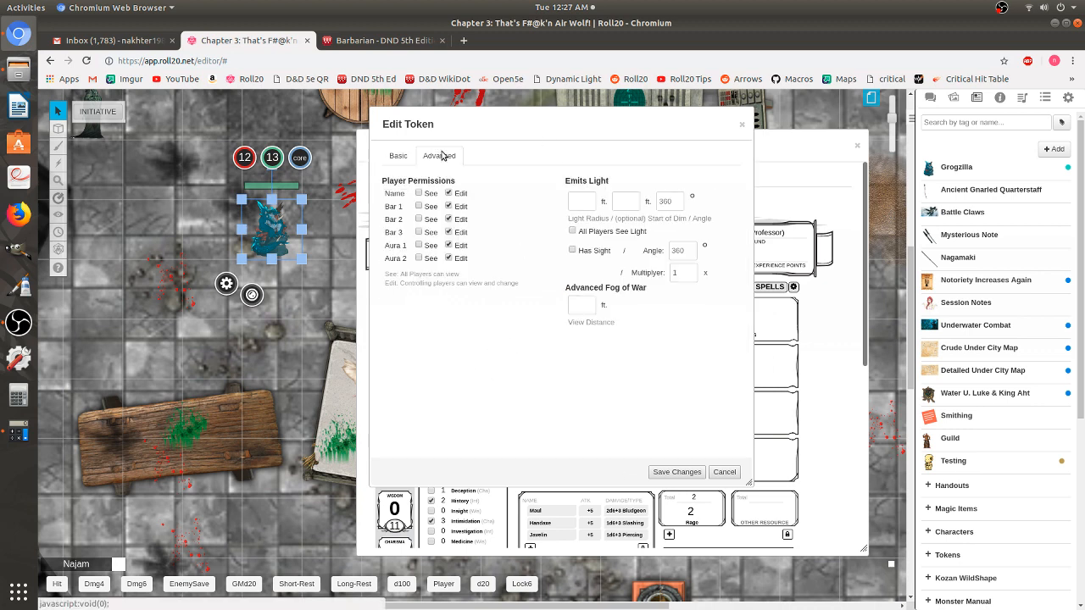
{"action": "left_click", "coordinate": [585, 204]}
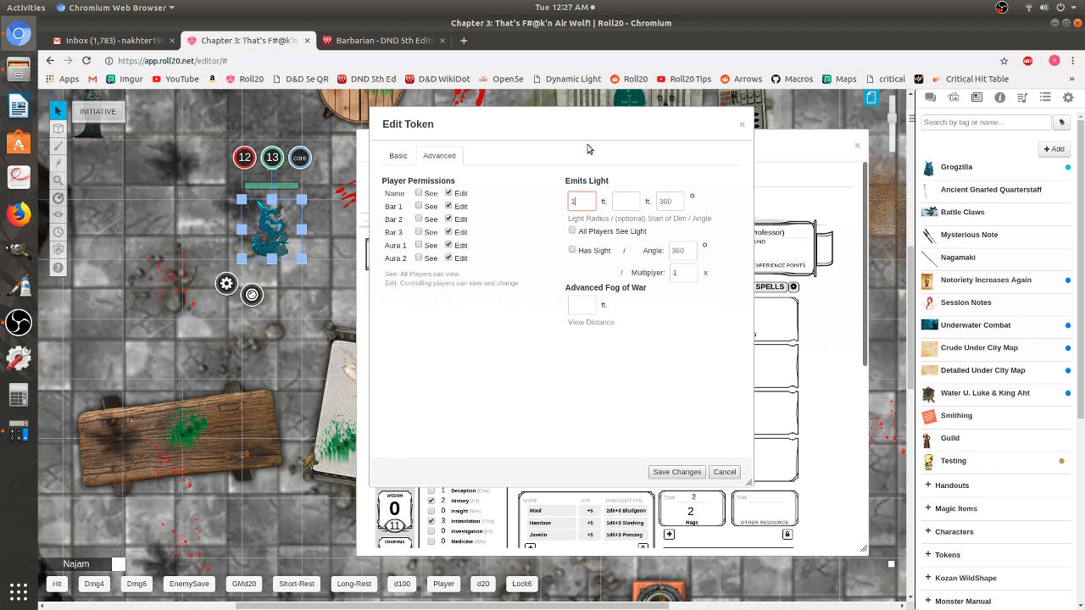
{"action": "type", "text": "140"}
{"action": "double_click", "coordinate": [588, 203]}
{"action": "type", "text": "40"}
{"action": "left_click", "coordinate": [629, 201]}
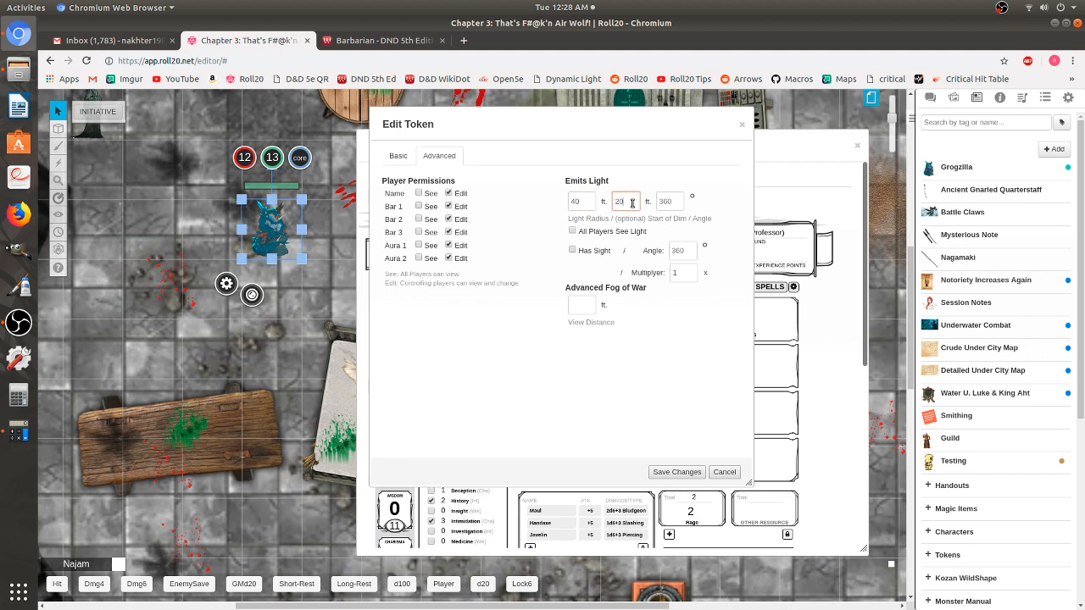
{"action": "double_click", "coordinate": [589, 202]}
{"action": "type", "text": "20"}
{"action": "double_click", "coordinate": [626, 203]}
{"action": "left_click", "coordinate": [583, 201]}
{"action": "left_click", "coordinate": [631, 200]}
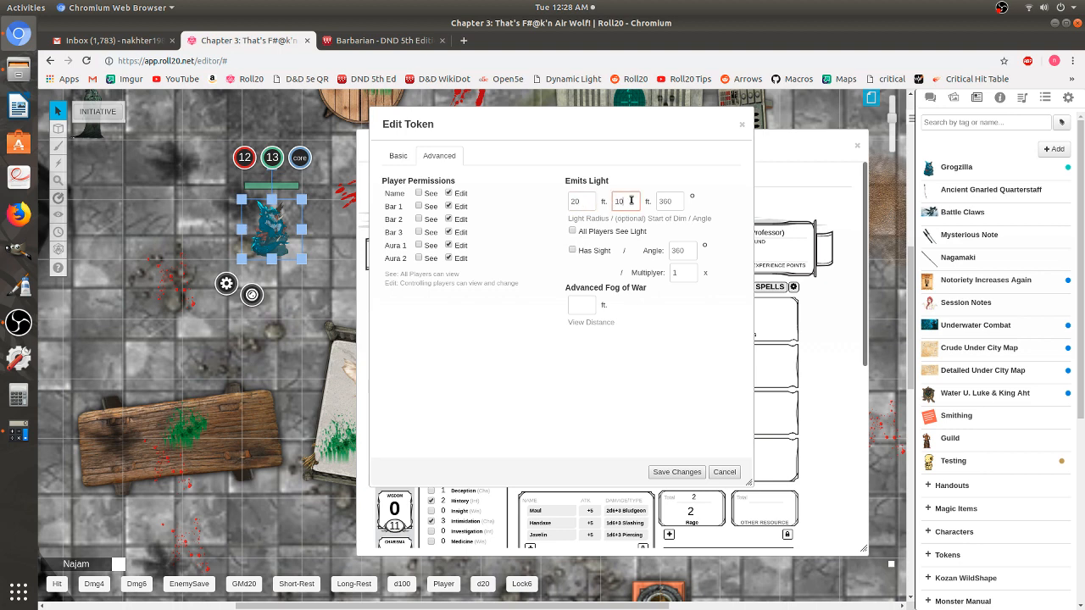
{"action": "left_click", "coordinate": [589, 203]}
{"action": "left_click", "coordinate": [636, 200]}
- Tick All Players See Light and Has Sight, then save the token
{"action": "left_click", "coordinate": [573, 231]}
{"action": "left_click", "coordinate": [573, 252]}
{"action": "left_click", "coordinate": [678, 472]}
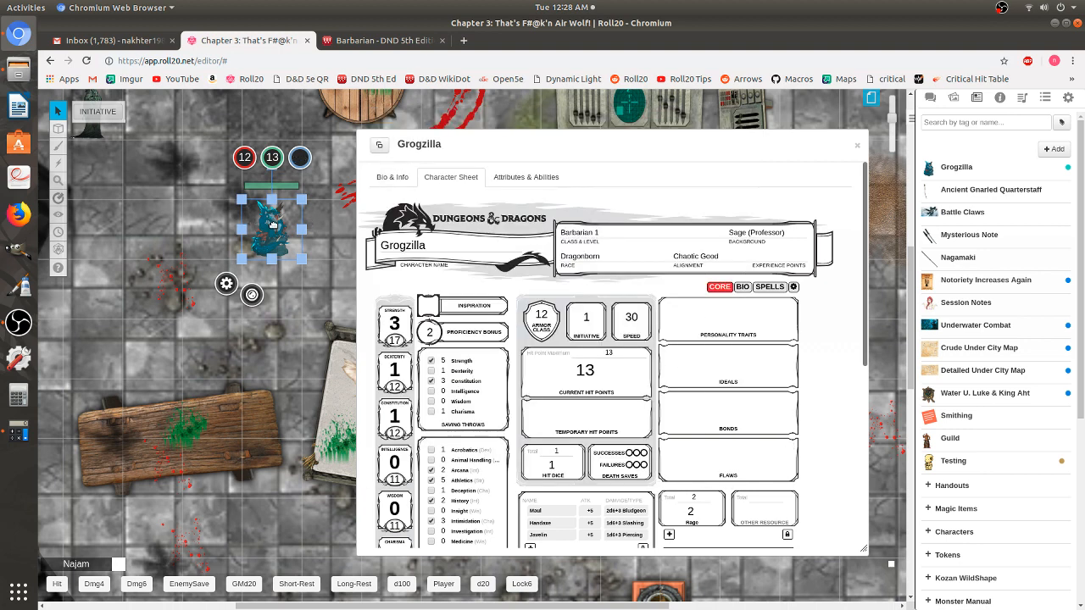
- Delete Grogzilla's old default token, use the selected map token instead, and save
{"action": "left_click", "coordinate": [859, 148]}
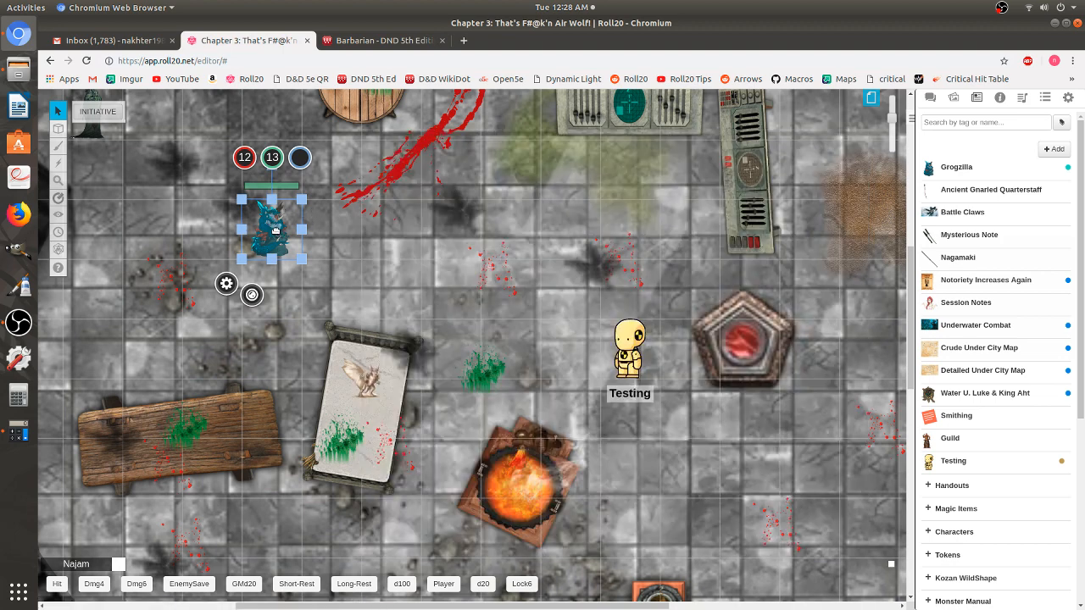
{"action": "double_click", "coordinate": [274, 229]}
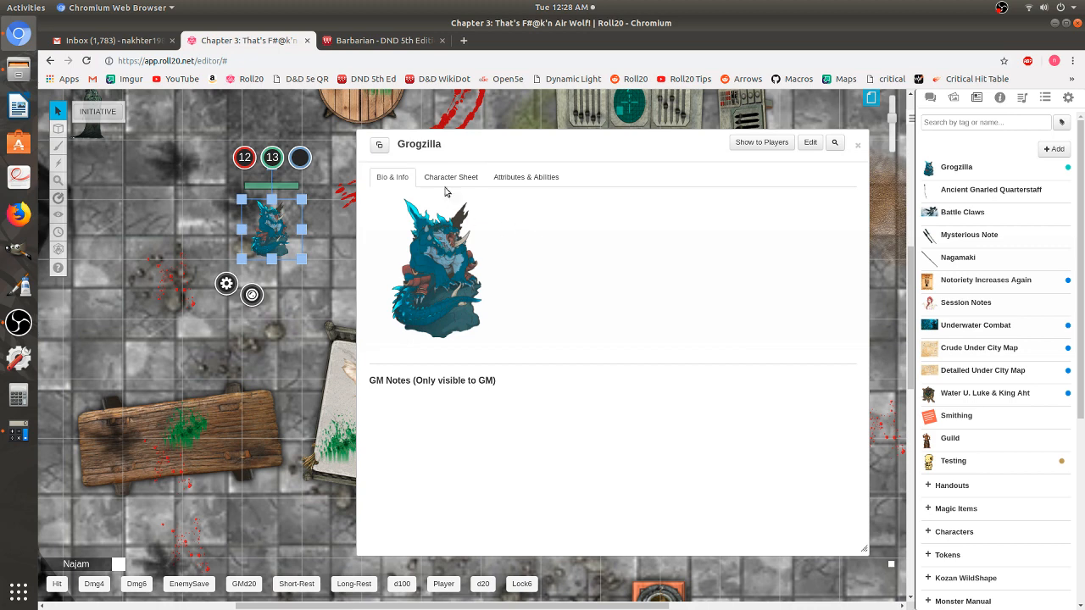
{"action": "left_click", "coordinate": [811, 143]}
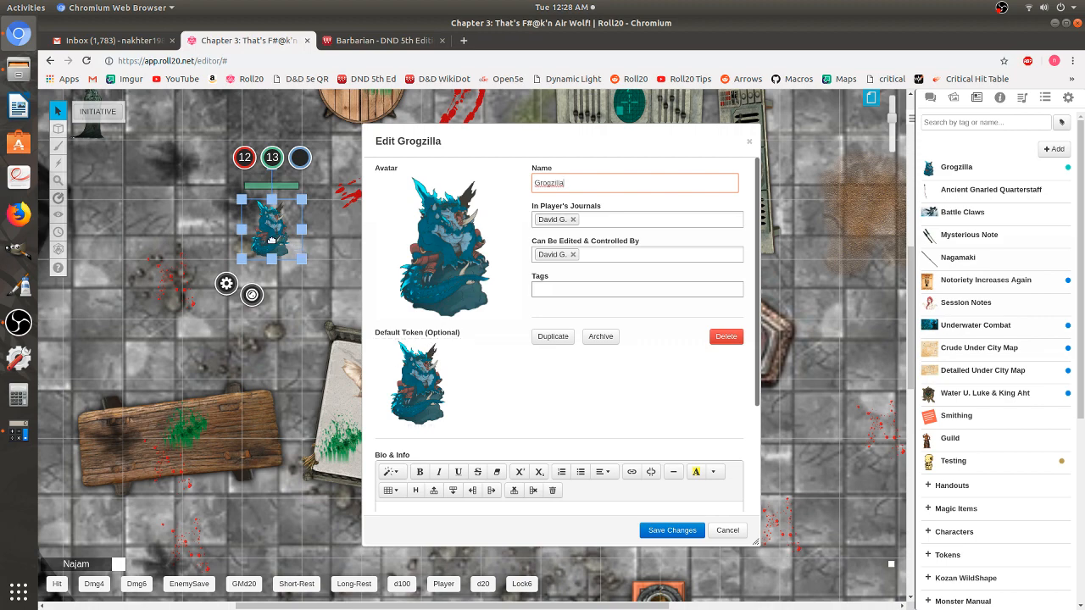
{"action": "mouse_move", "coordinate": [466, 399]}
{"action": "left_click", "coordinate": [447, 347]}
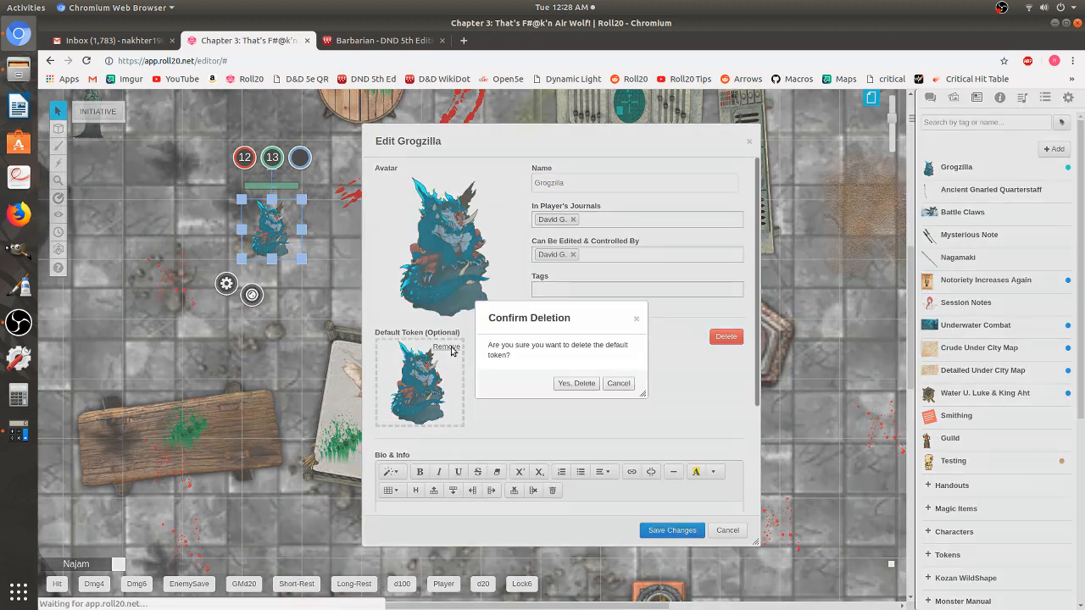
{"action": "left_click", "coordinate": [577, 383]}
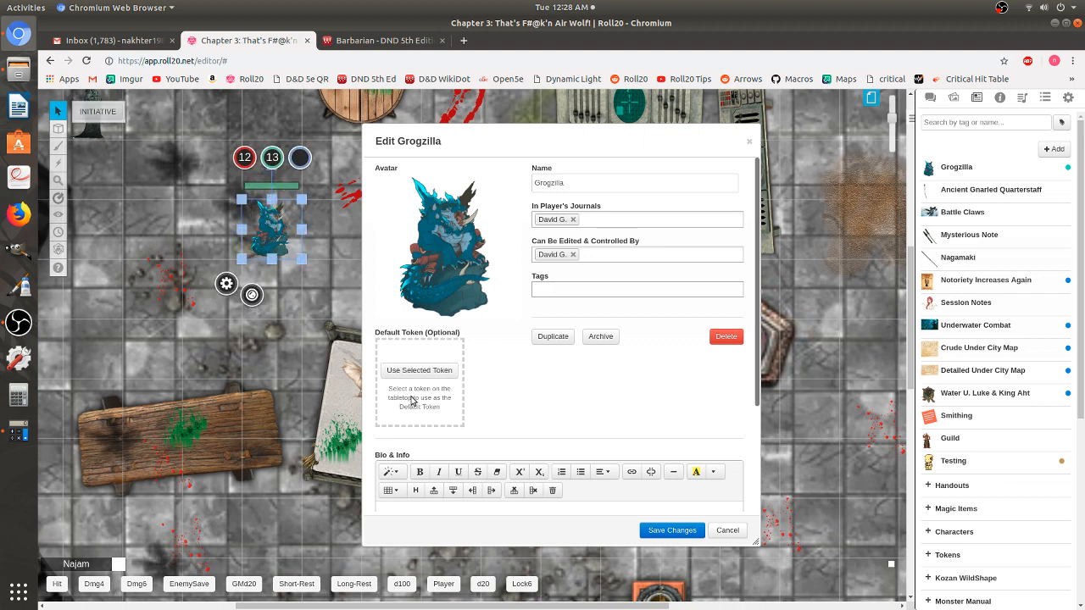
{"action": "left_click", "coordinate": [423, 373]}
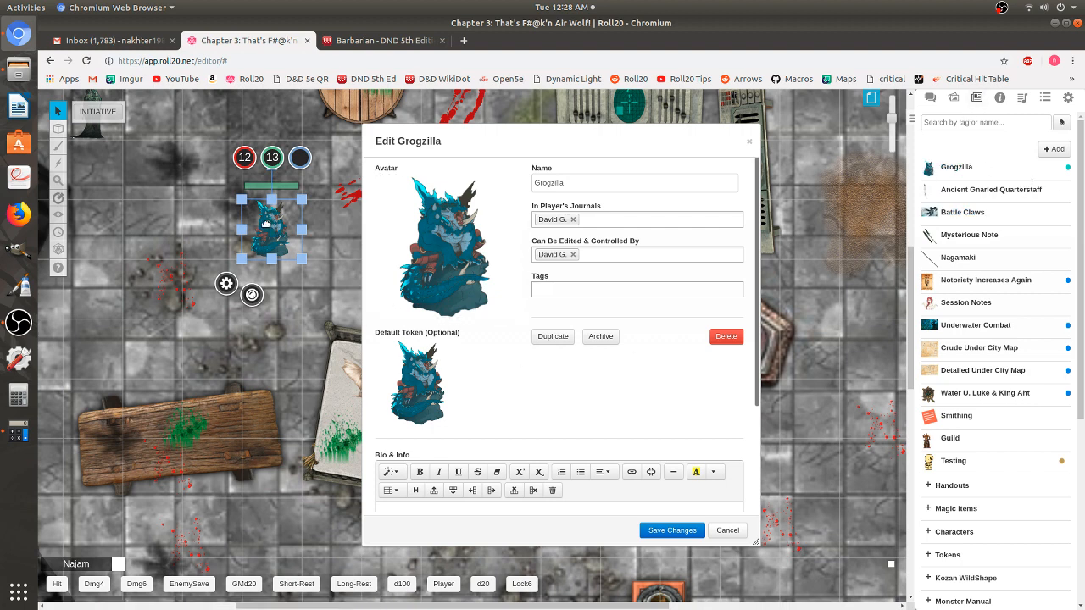
{"action": "left_click", "coordinate": [682, 533]}
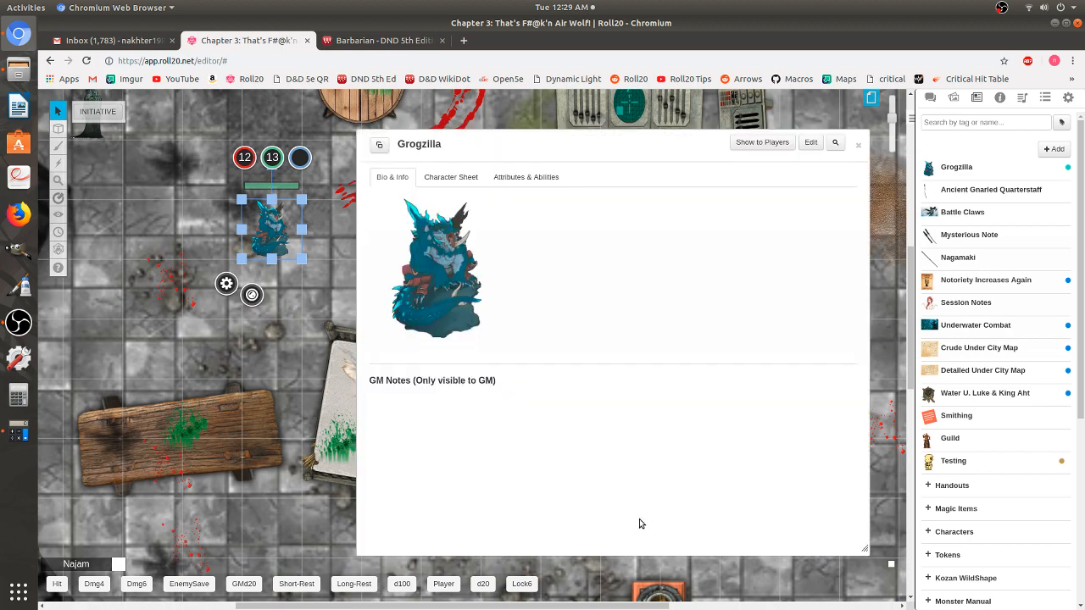
- Switch Grogzilla's window to the Character Sheet tab and nudge the window into place
{"action": "left_click", "coordinate": [465, 177]}
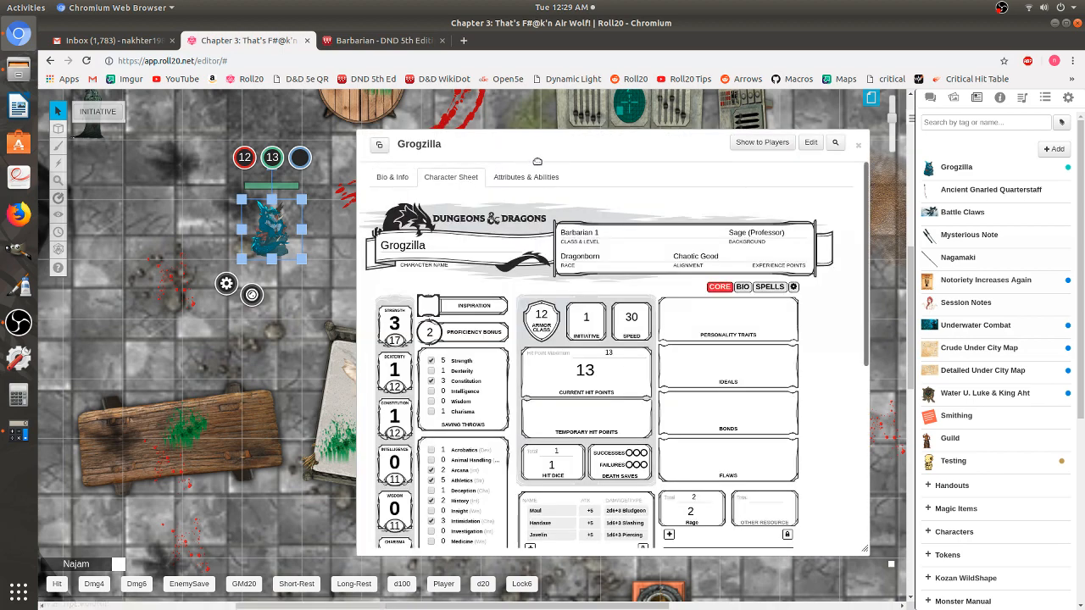
{"action": "left_click_drag", "start_coordinate": [531, 157], "coordinate": [458, 125]}
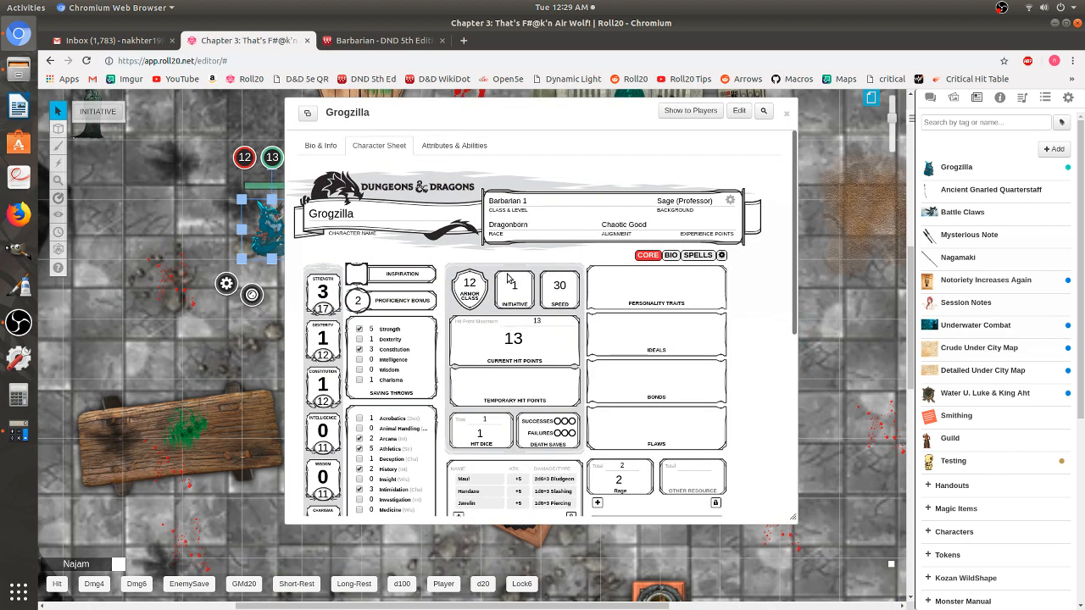
{"action": "scroll", "coordinate": [459, 384], "scroll_direction": "down", "scroll_amount": 1}
{"action": "scroll", "coordinate": [459, 384], "scroll_direction": "down", "scroll_amount": 5}
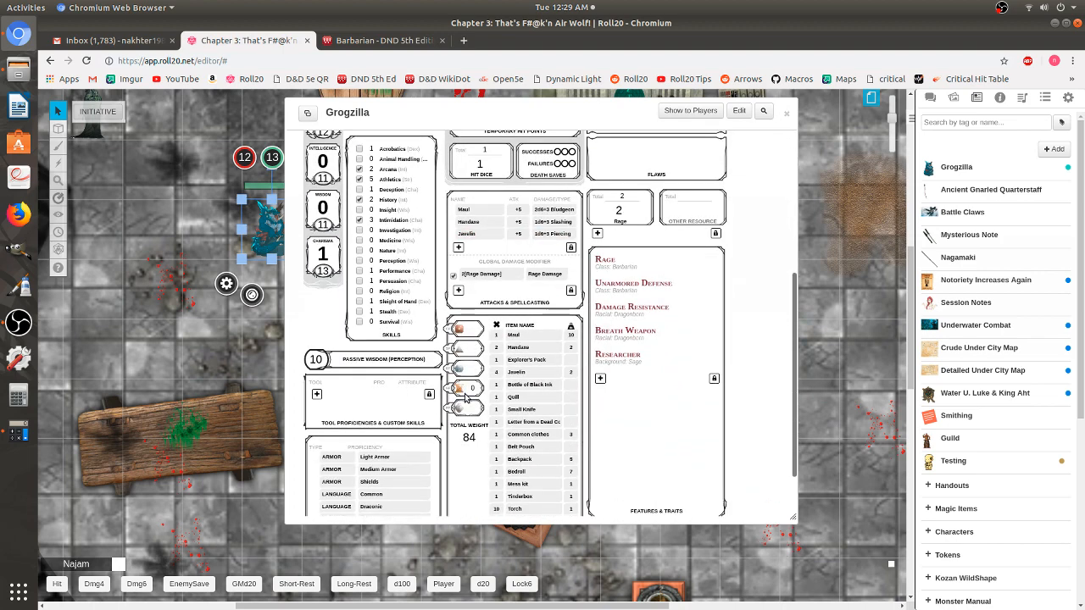
{"action": "scroll", "coordinate": [470, 389], "scroll_direction": "up", "scroll_amount": 6}
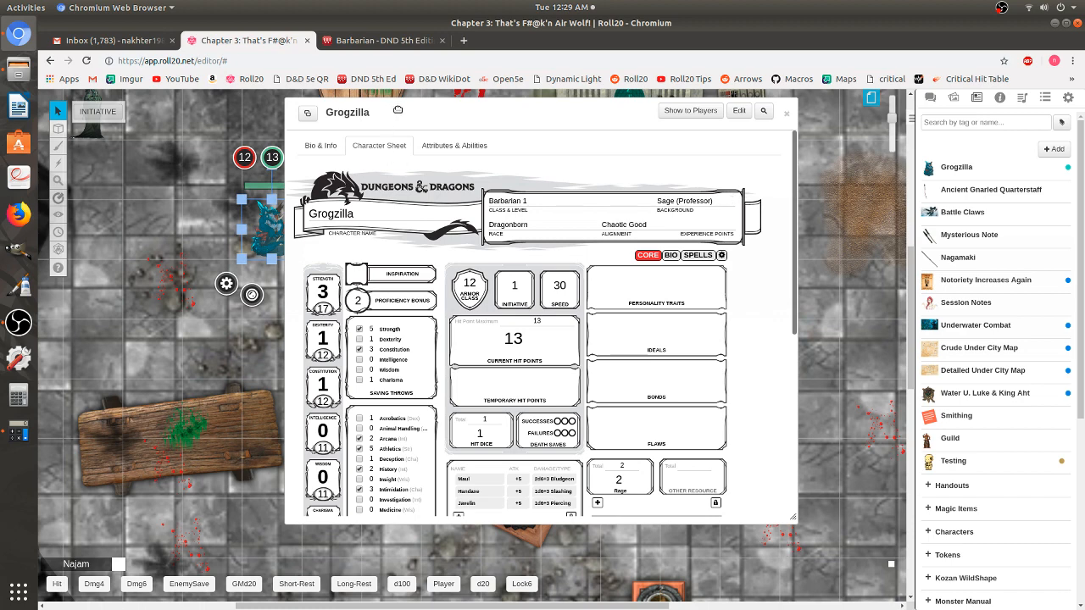
{"action": "left_click_drag", "start_coordinate": [397, 110], "coordinate": [429, 108]}
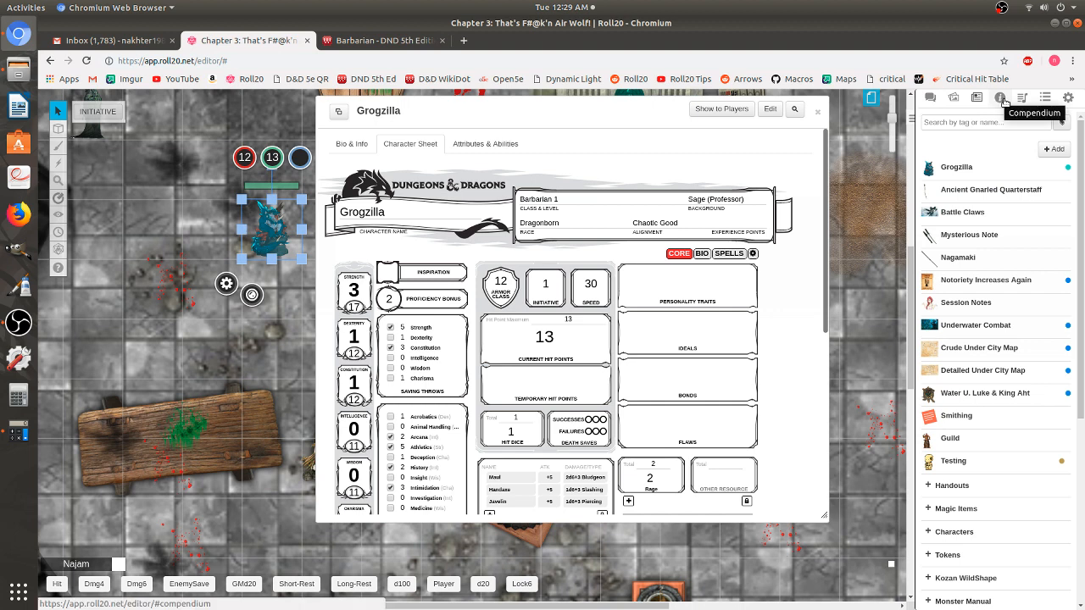
- Open the compendium's Classes list, open Barbarian, and drag its window left
{"action": "left_click", "coordinate": [1004, 101]}
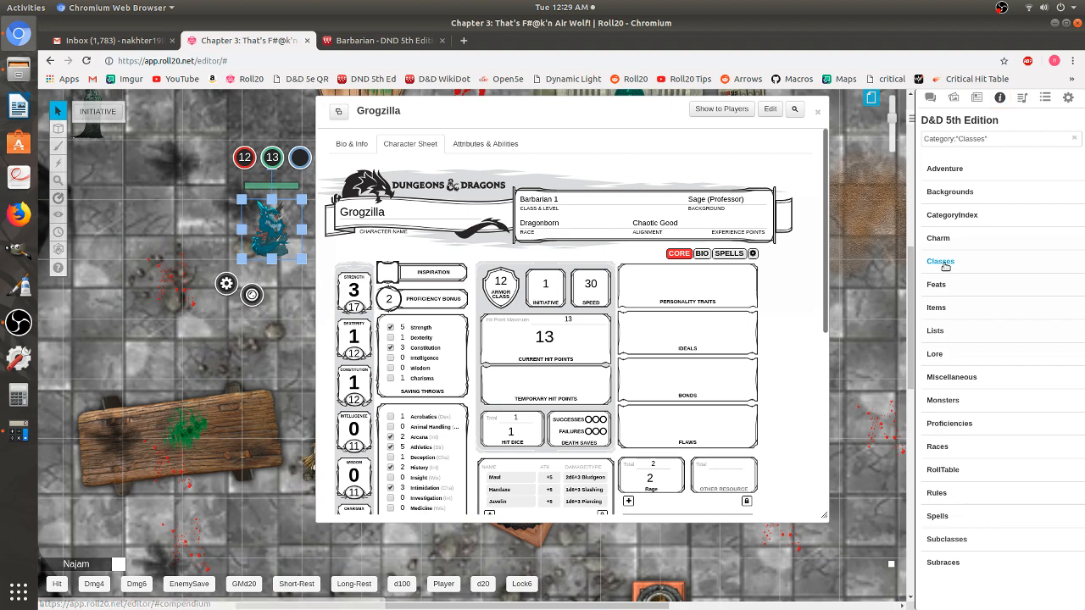
{"action": "left_click", "coordinate": [941, 262]}
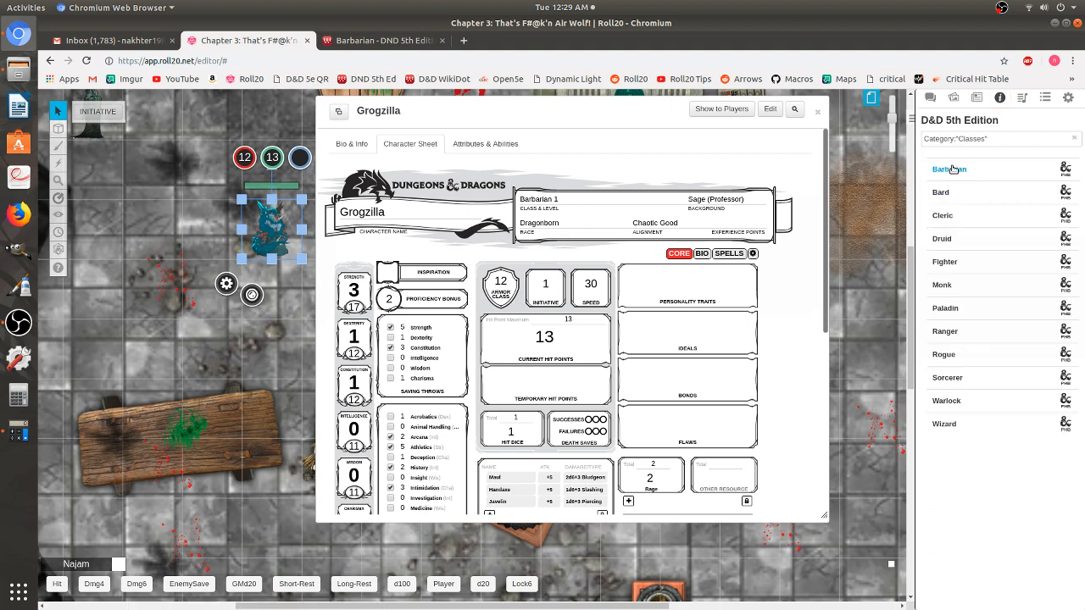
{"action": "left_click", "coordinate": [952, 169]}
{"action": "left_click_drag", "start_coordinate": [681, 115], "coordinate": [392, 115]}
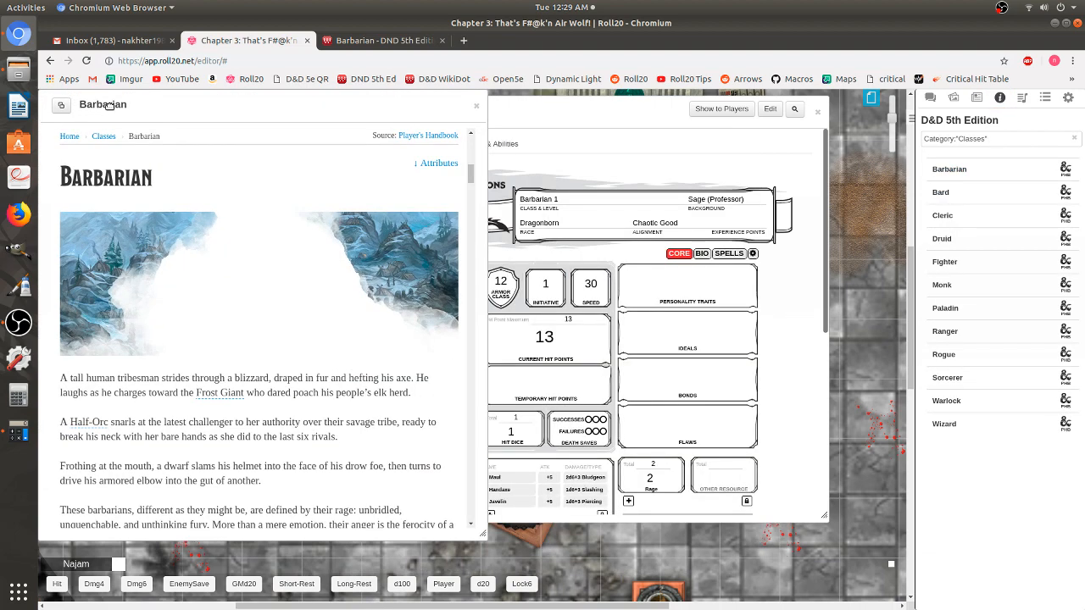
- Move Grogzilla's sheet window to the right and scroll down the Barbarian handout
{"action": "left_click_drag", "start_coordinate": [530, 121], "coordinate": [702, 116]}
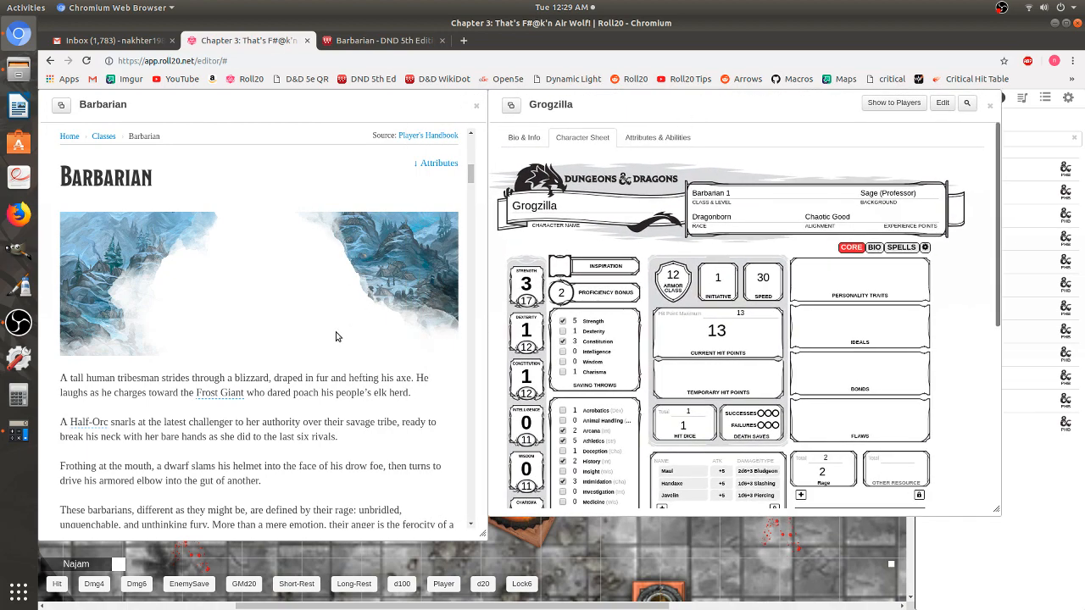
{"action": "scroll", "coordinate": [257, 408], "scroll_direction": "down", "scroll_amount": 10}
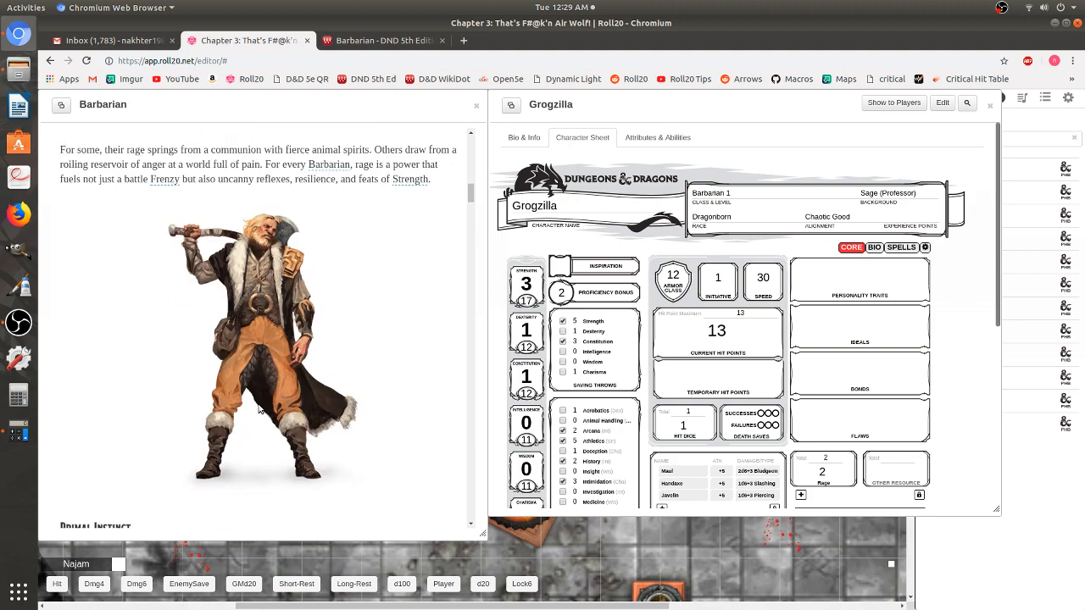
{"action": "scroll", "coordinate": [262, 401], "scroll_direction": "down", "scroll_amount": 10}
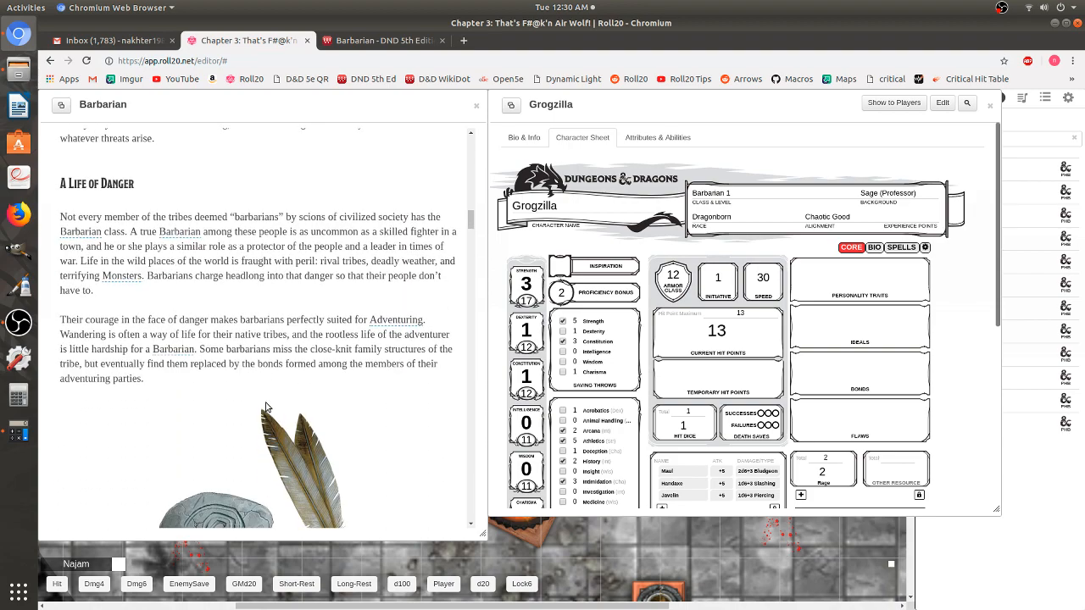
{"action": "scroll", "coordinate": [266, 407], "scroll_direction": "down", "scroll_amount": 10}
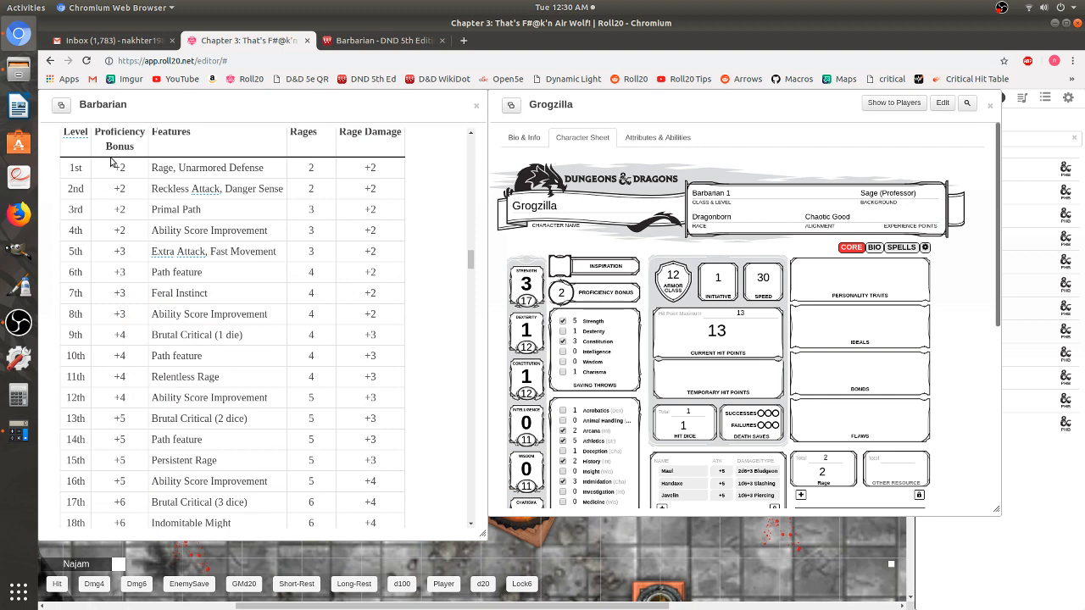
{"action": "scroll", "coordinate": [120, 176], "scroll_direction": "up", "scroll_amount": 1}
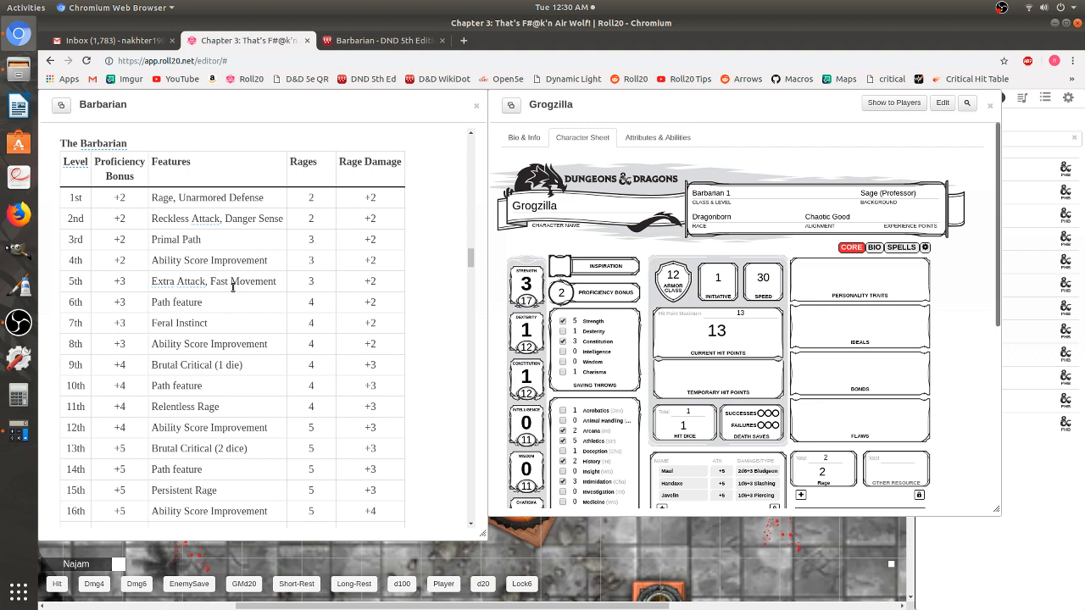
{"action": "scroll", "coordinate": [865, 380], "scroll_direction": "down", "scroll_amount": 2}
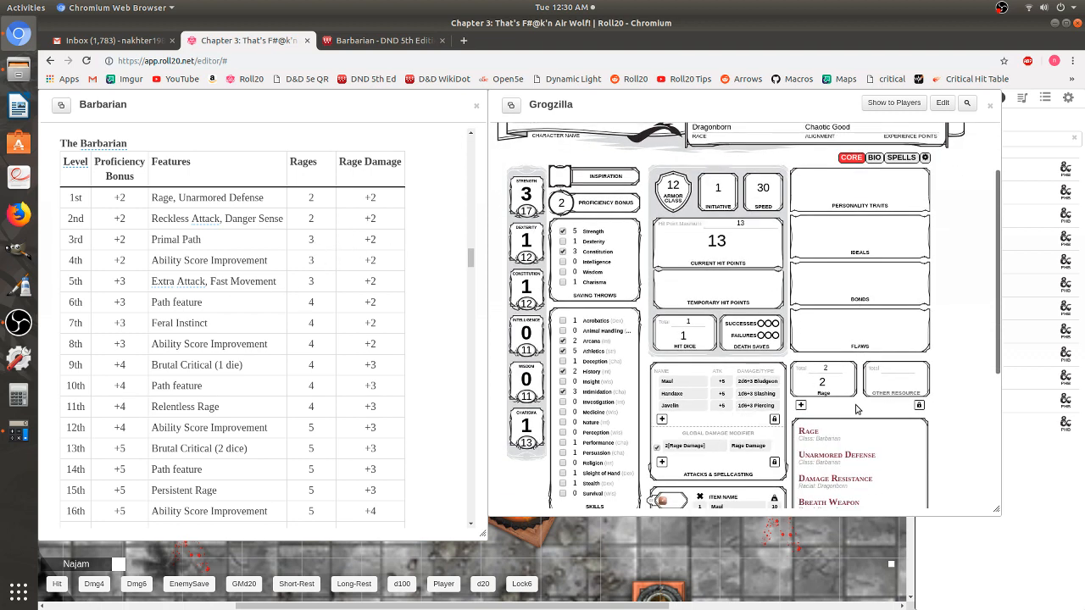
- Set the Rage resource total to 3, then scroll to the Hit Points rules (1d12 or 7 plus Constitution)
{"action": "left_click", "coordinate": [850, 381]}
{"action": "type", "text": "3"}
{"action": "scroll", "coordinate": [240, 278], "scroll_direction": "down", "scroll_amount": 12}
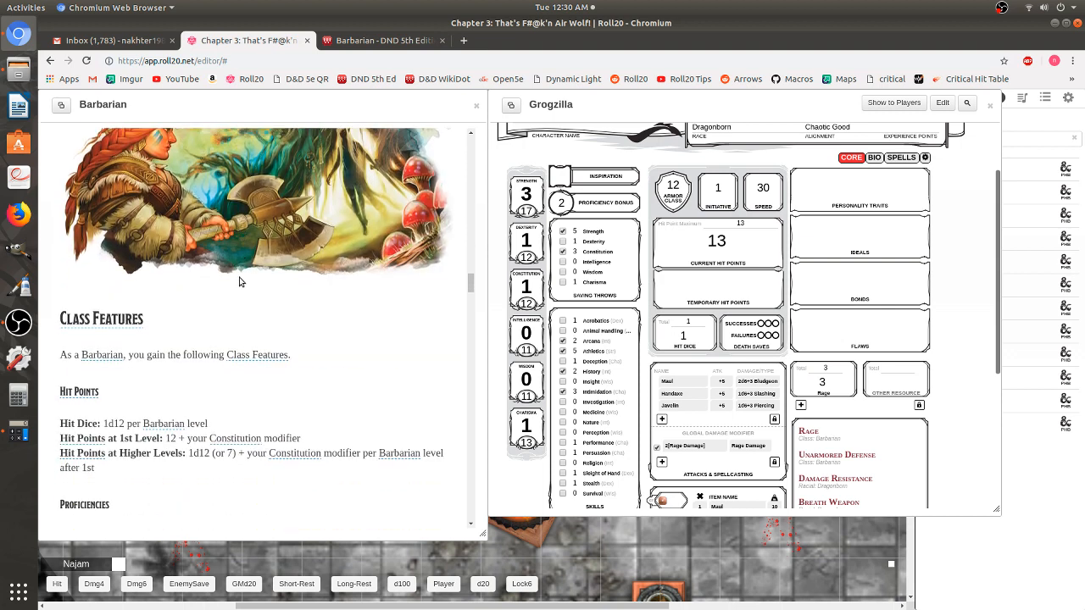
{"action": "scroll", "coordinate": [239, 282], "scroll_direction": "down", "scroll_amount": 2}
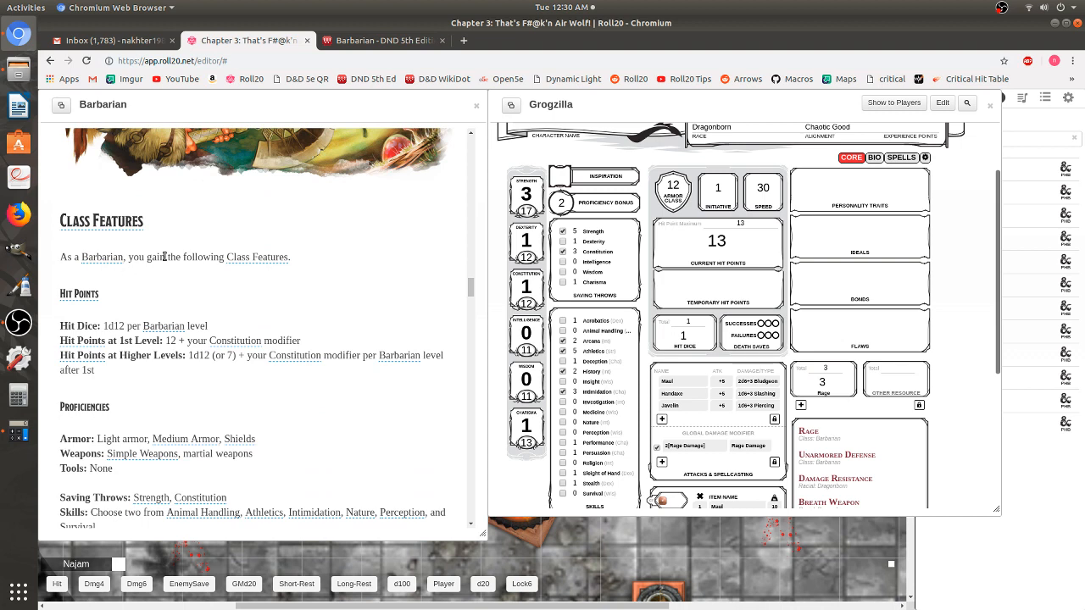
{"action": "scroll", "coordinate": [312, 299], "scroll_direction": "down", "scroll_amount": 1}
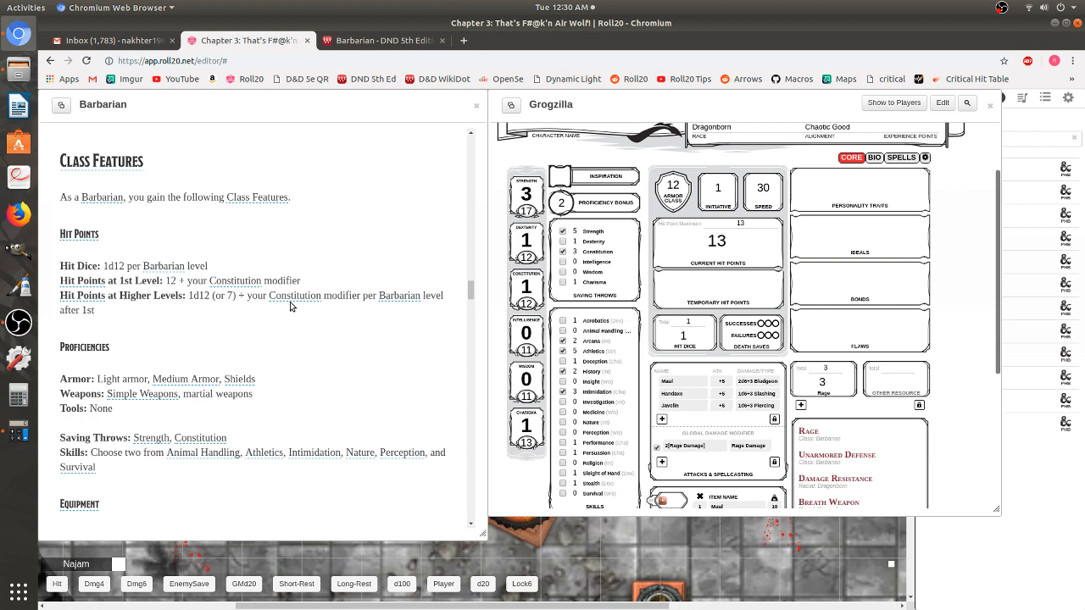
{"action": "double_click", "coordinate": [229, 295]}
{"action": "left_click_drag", "start_coordinate": [189, 296], "coordinate": [209, 298]}
{"action": "left_click", "coordinate": [201, 311]}
{"action": "left_click_drag", "start_coordinate": [189, 295], "coordinate": [210, 296]}
{"action": "left_click_drag", "start_coordinate": [227, 297], "coordinate": [238, 297]}
{"action": "left_click", "coordinate": [255, 333]}
- Add 7 + 2 + 2 + 13 in KCalc for a total of 29, then close it
{"action": "left_click", "coordinate": [18, 433]}
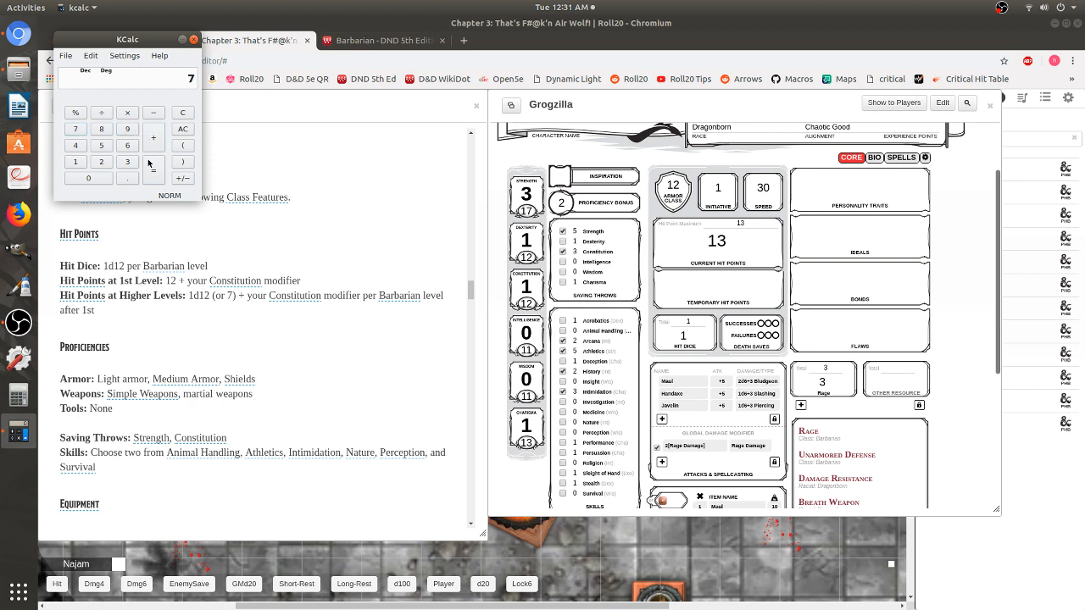
{"action": "left_click", "coordinate": [109, 165]}
{"action": "left_click", "coordinate": [151, 154]}
{"action": "left_click", "coordinate": [103, 165]}
{"action": "left_click", "coordinate": [153, 138]}
{"action": "left_click", "coordinate": [78, 169]}
{"action": "left_click", "coordinate": [134, 167]}
{"action": "left_click", "coordinate": [154, 176]}
{"action": "left_click", "coordinate": [193, 39]}
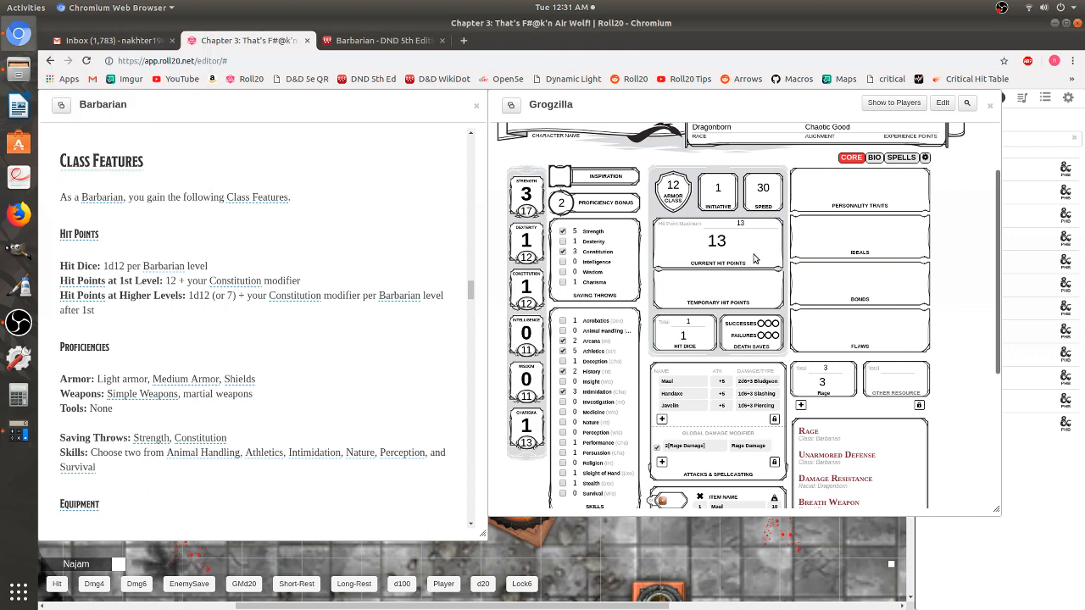
- Change Grogzilla's current hit points and hit point maximum from 13 to 29
{"action": "left_click", "coordinate": [727, 241]}
{"action": "key", "text": "BackSpace"}
{"action": "key", "text": "BackSpace"}
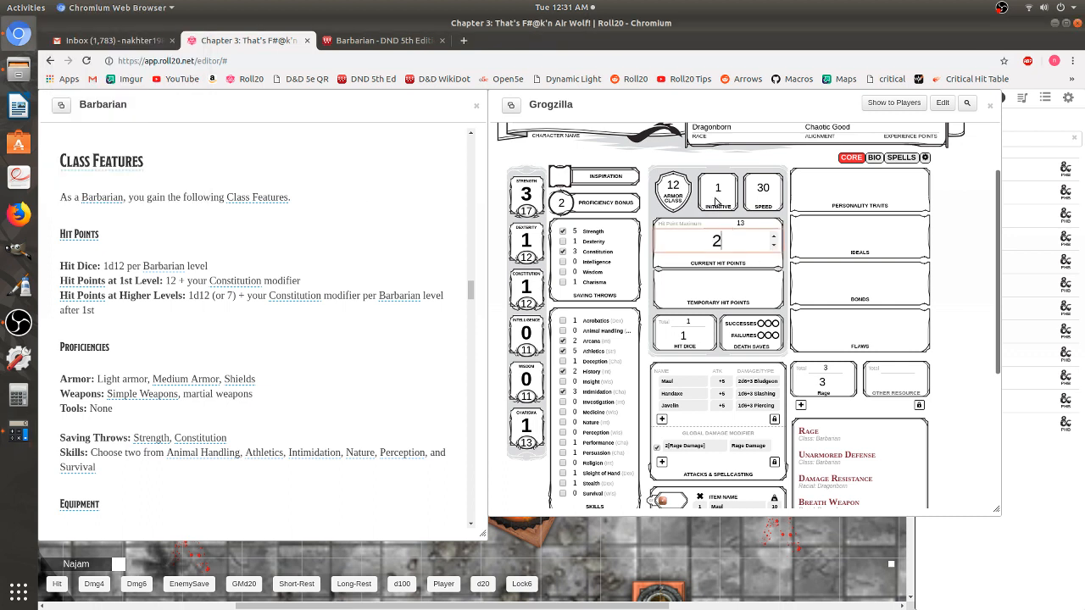
{"action": "type", "text": "29"}
{"action": "left_click", "coordinate": [735, 207]}
{"action": "double_click", "coordinate": [748, 224]}
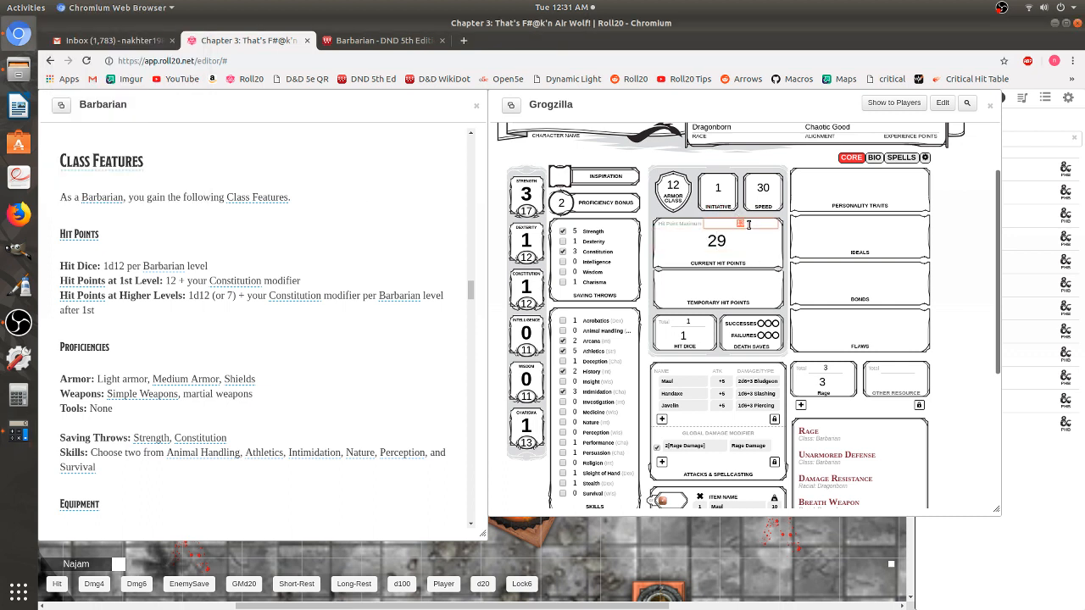
{"action": "type", "text": "29"}
{"action": "left_click", "coordinate": [712, 134]}
- Scroll the Barbarian handout down and select the Reckless Attack heading and description
{"action": "scroll", "coordinate": [212, 345], "scroll_direction": "down", "scroll_amount": 5}
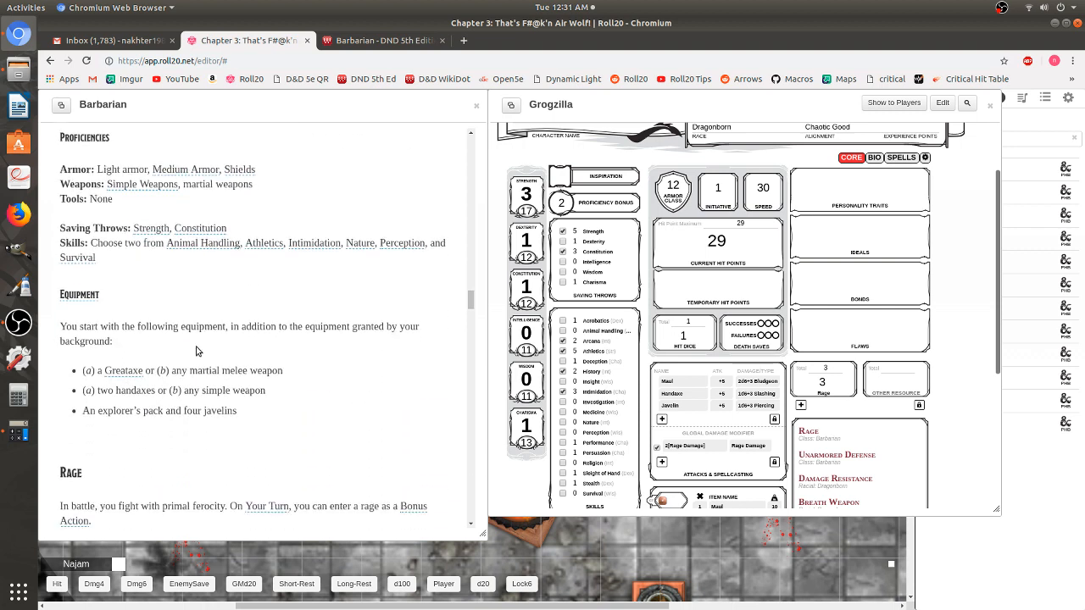
{"action": "scroll", "coordinate": [195, 351], "scroll_direction": "down", "scroll_amount": 3}
{"action": "scroll", "coordinate": [196, 352], "scroll_direction": "down", "scroll_amount": 10}
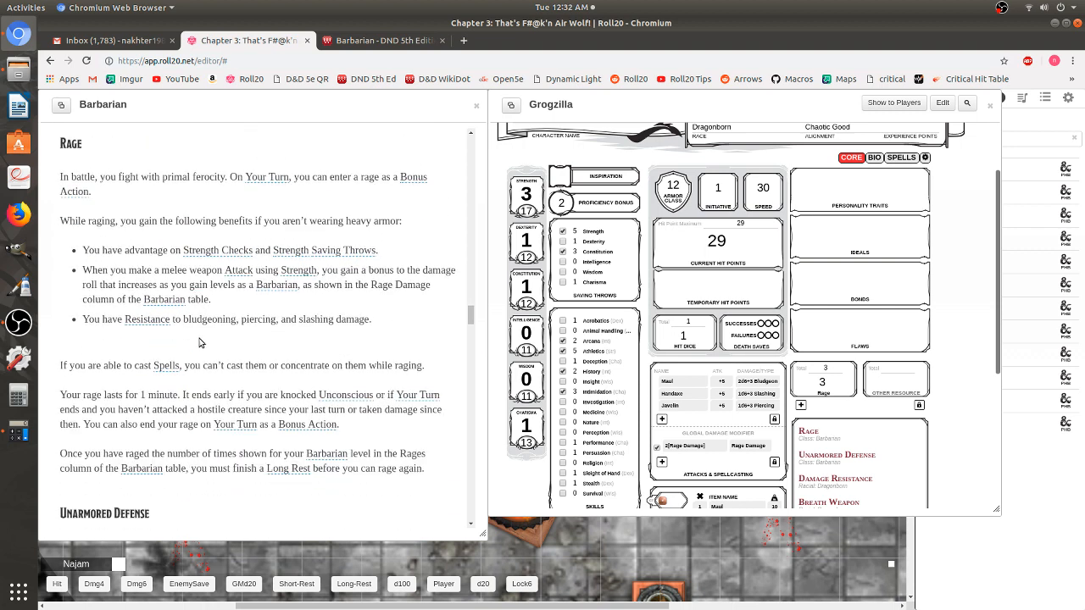
{"action": "scroll", "coordinate": [193, 290], "scroll_direction": "down", "scroll_amount": 1}
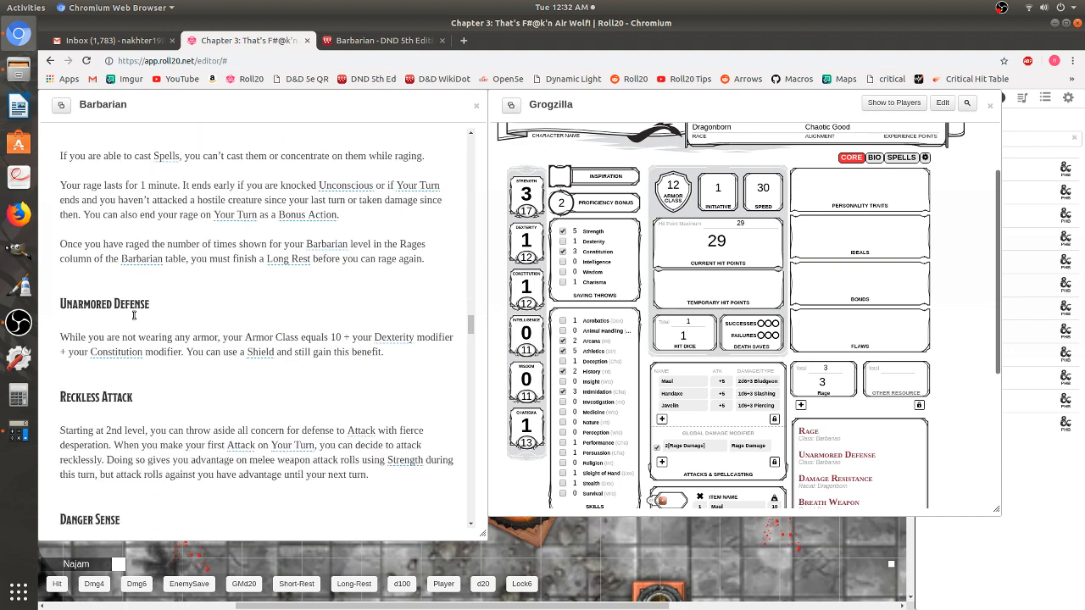
{"action": "scroll", "coordinate": [132, 343], "scroll_direction": "down", "scroll_amount": 2}
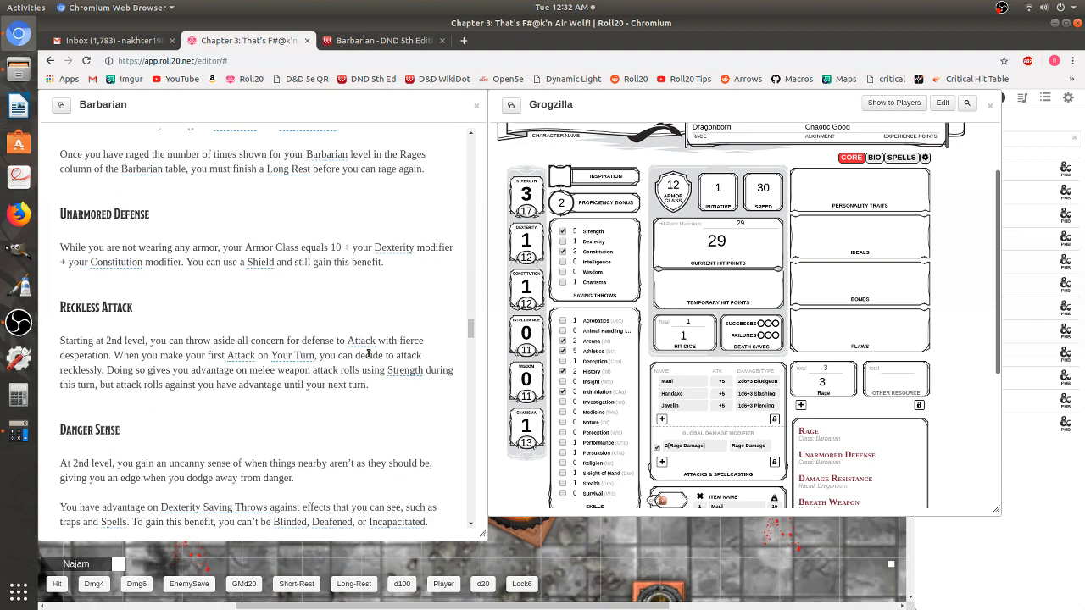
{"action": "scroll", "coordinate": [868, 436], "scroll_direction": "down", "scroll_amount": 2}
{"action": "scroll", "coordinate": [308, 310], "scroll_direction": "down", "scroll_amount": 3}
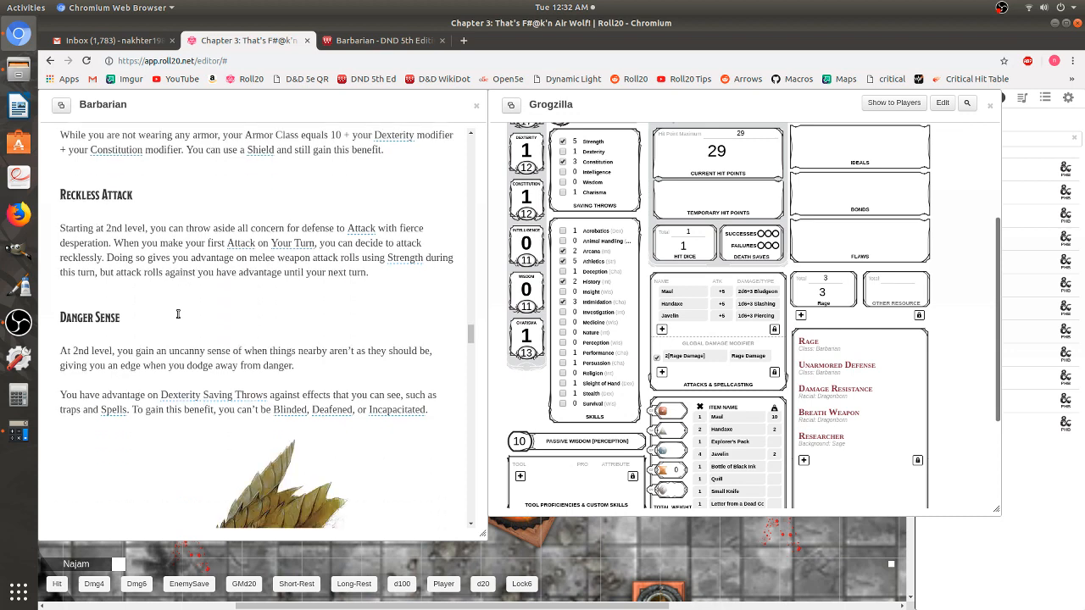
{"action": "scroll", "coordinate": [127, 271], "scroll_direction": "up", "scroll_amount": 1}
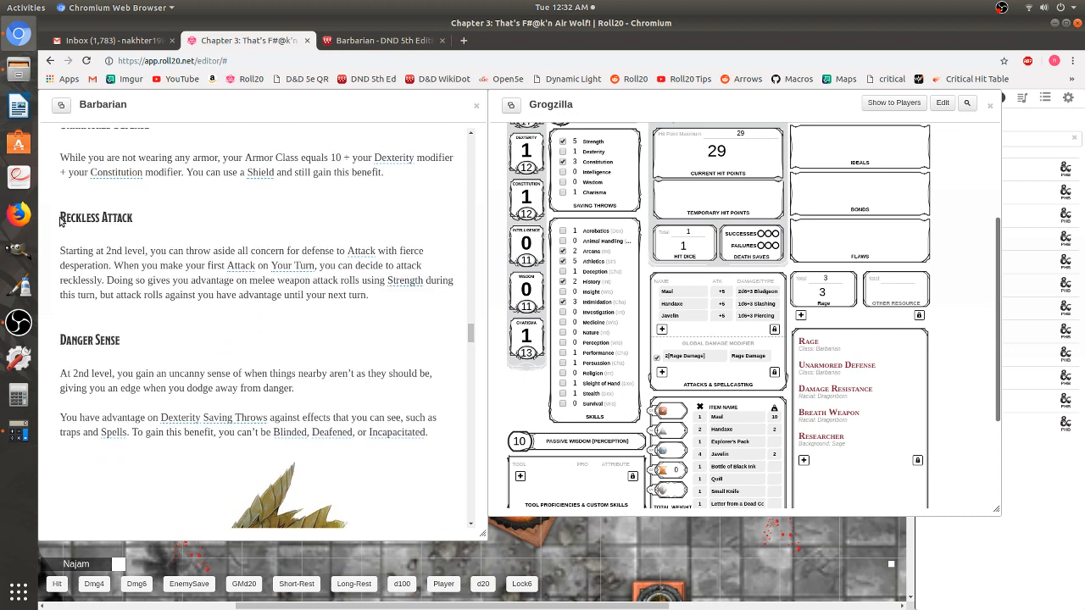
{"action": "left_click_drag", "start_coordinate": [60, 217], "coordinate": [377, 296]}
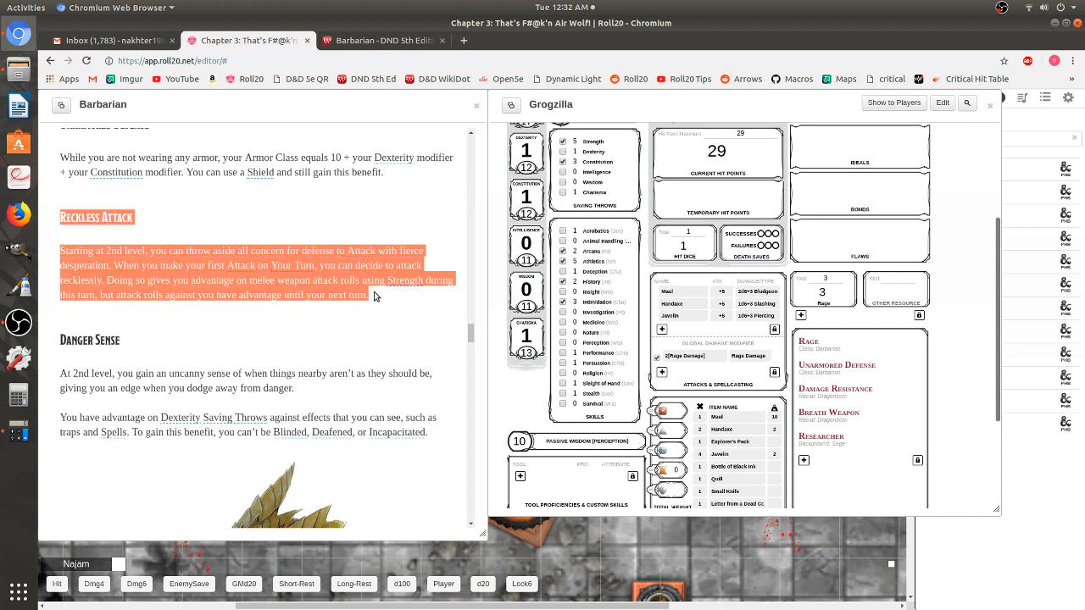
- Copy the Reckless Attack text and paste it into a new Features & Traits entry's description
{"action": "right_click", "coordinate": [101, 215]}
{"action": "left_click", "coordinate": [123, 222]}
{"action": "scroll", "coordinate": [899, 393], "scroll_direction": "down", "scroll_amount": 1}
{"action": "scroll", "coordinate": [898, 394], "scroll_direction": "down", "scroll_amount": 1}
{"action": "left_click", "coordinate": [805, 375]}
{"action": "scroll", "coordinate": [840, 389], "scroll_direction": "down", "scroll_amount": 1}
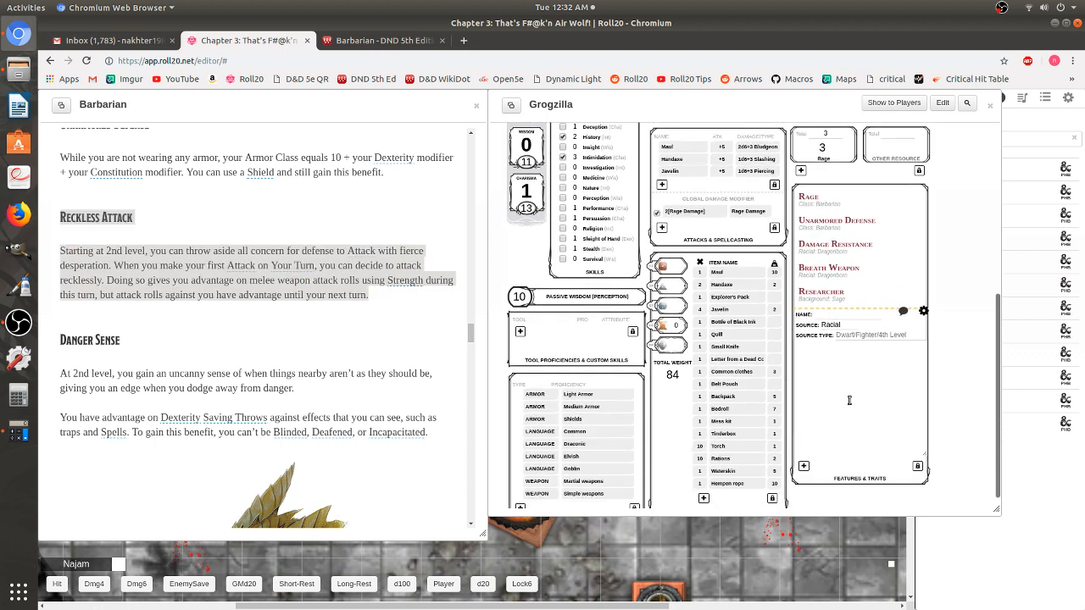
{"action": "right_click", "coordinate": [817, 356]}
{"action": "left_click", "coordinate": [848, 419]}
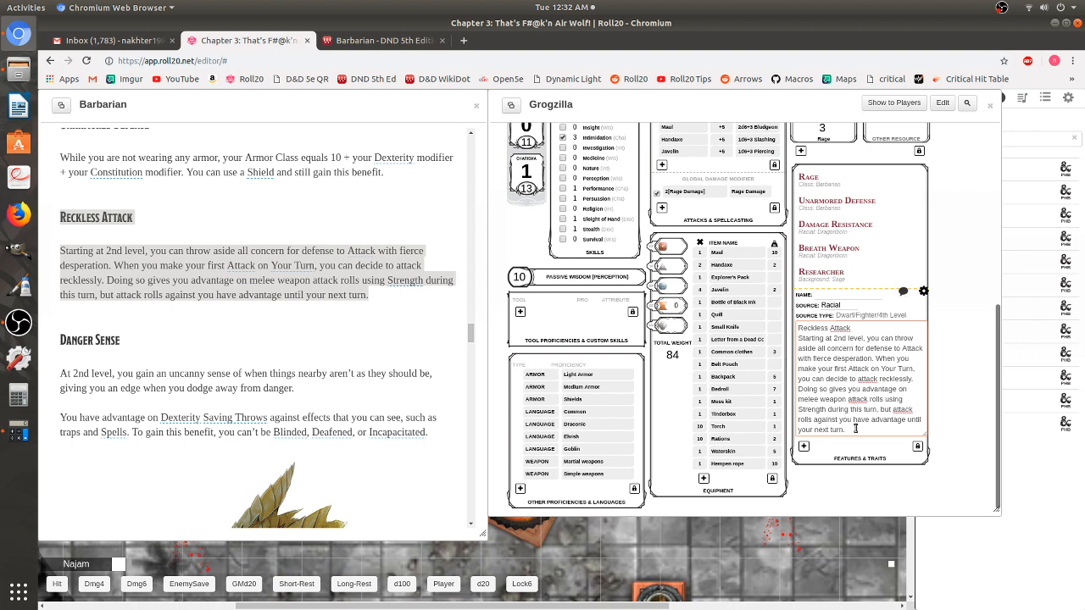
- Cut the Reckless Attack title line out of the description
{"action": "triple_click", "coordinate": [835, 329]}
{"action": "scroll", "coordinate": [853, 400], "scroll_direction": "up", "scroll_amount": 2}
{"action": "scroll", "coordinate": [831, 347], "scroll_direction": "down", "scroll_amount": 2}
{"action": "right_click", "coordinate": [828, 328]}
{"action": "left_click", "coordinate": [848, 338]}
- Paste 'Reckless Attack' as the feature name, save it, and collapse the entry
{"action": "right_click", "coordinate": [837, 304]}
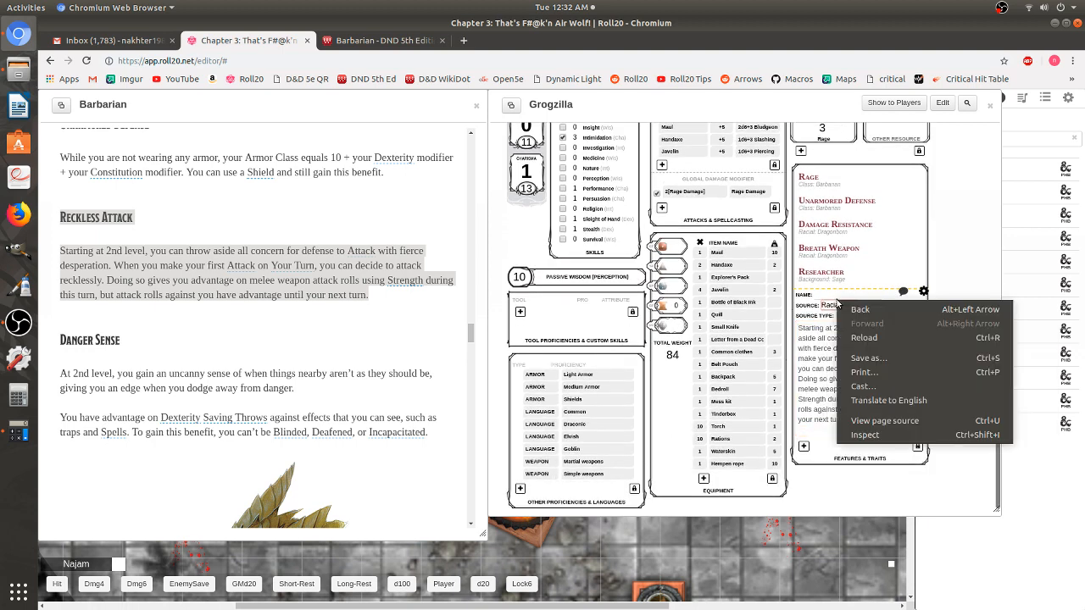
{"action": "left_click", "coordinate": [836, 298]}
{"action": "right_click", "coordinate": [835, 296]}
{"action": "left_click", "coordinate": [833, 293]}
{"action": "right_click", "coordinate": [833, 293]}
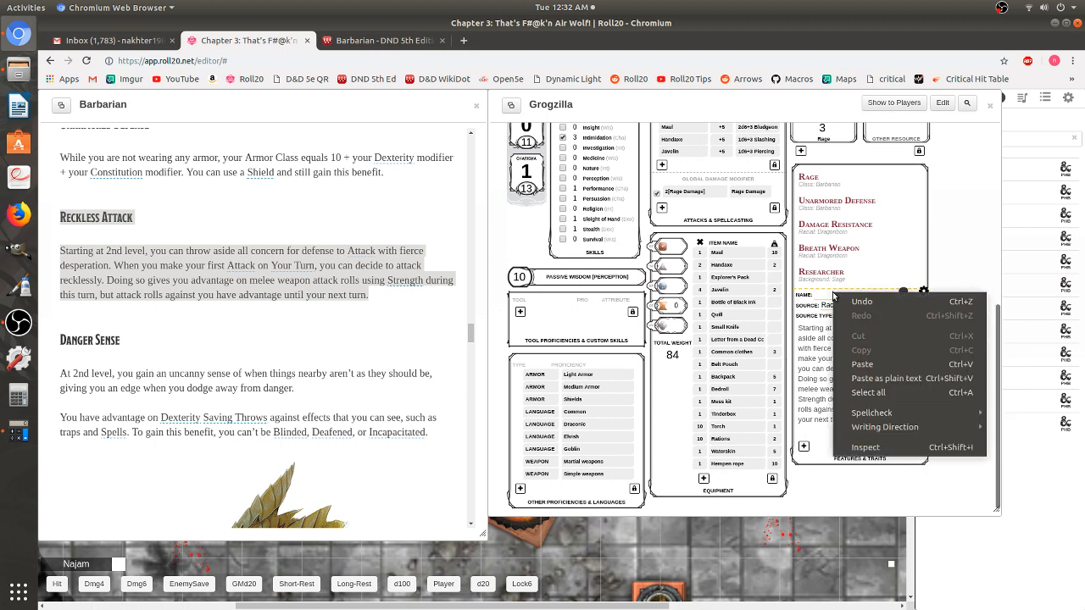
{"action": "left_click", "coordinate": [862, 364]}
{"action": "right_click", "coordinate": [827, 297]}
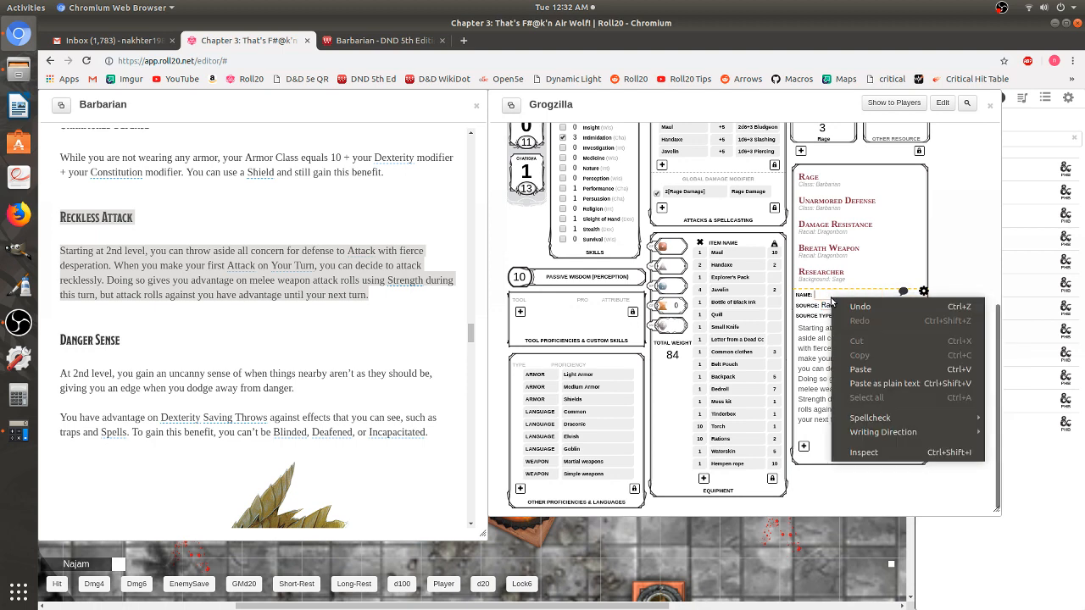
{"action": "left_click", "coordinate": [873, 365]}
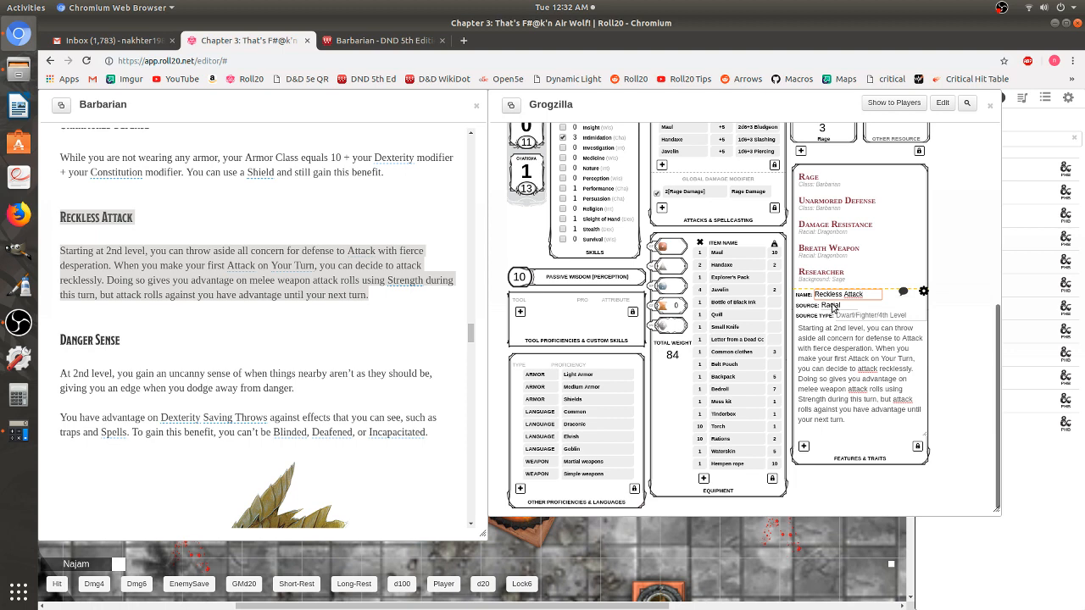
{"action": "left_click", "coordinate": [923, 292]}
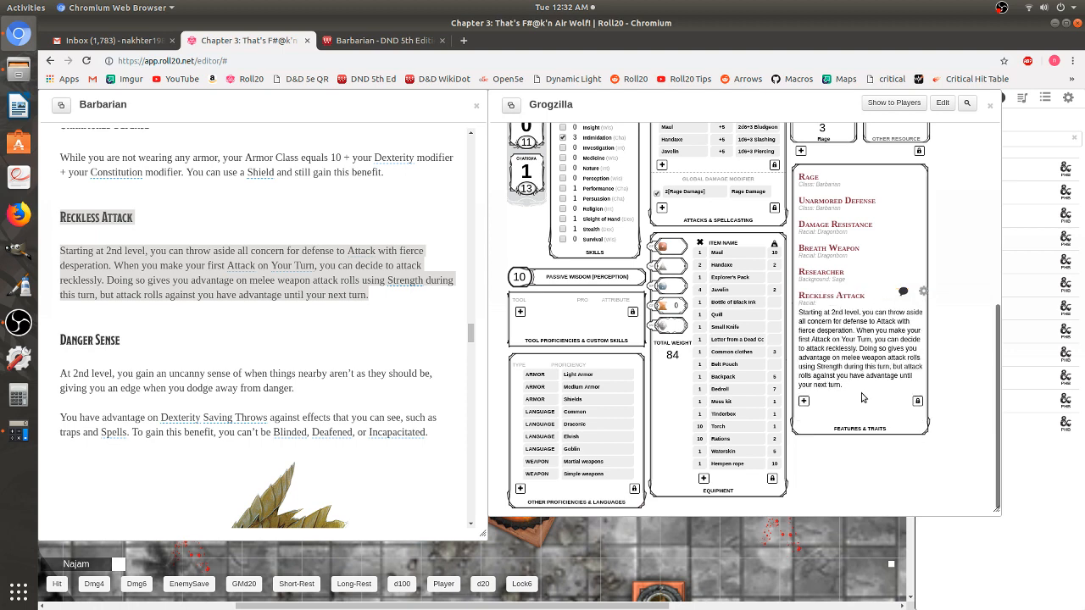
{"action": "left_click", "coordinate": [836, 296]}
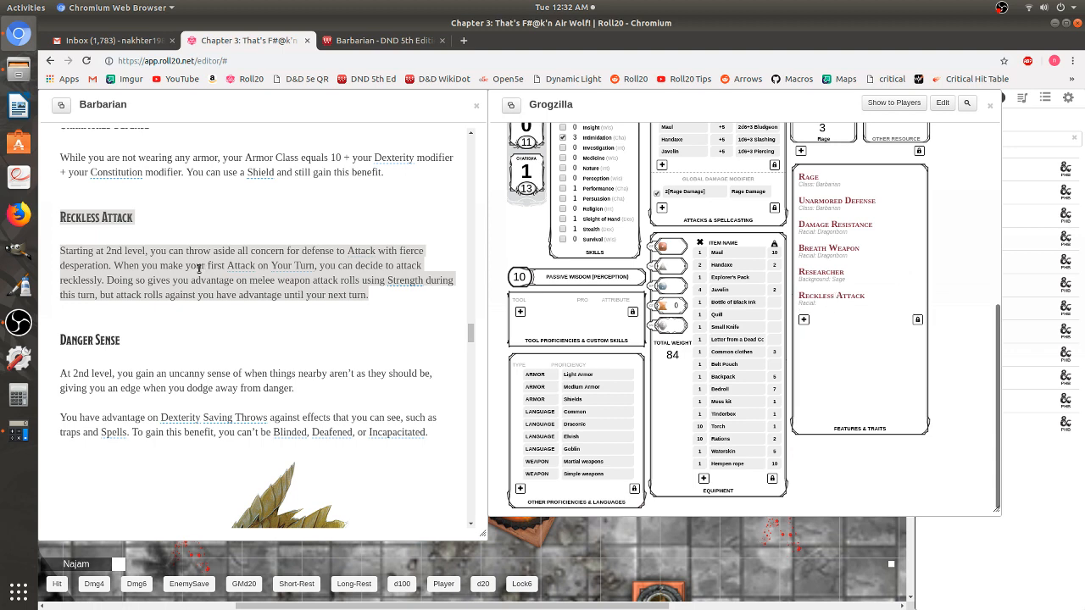
{"action": "left_click", "coordinate": [157, 348]}
{"action": "scroll", "coordinate": [181, 349], "scroll_direction": "down", "scroll_amount": 1}
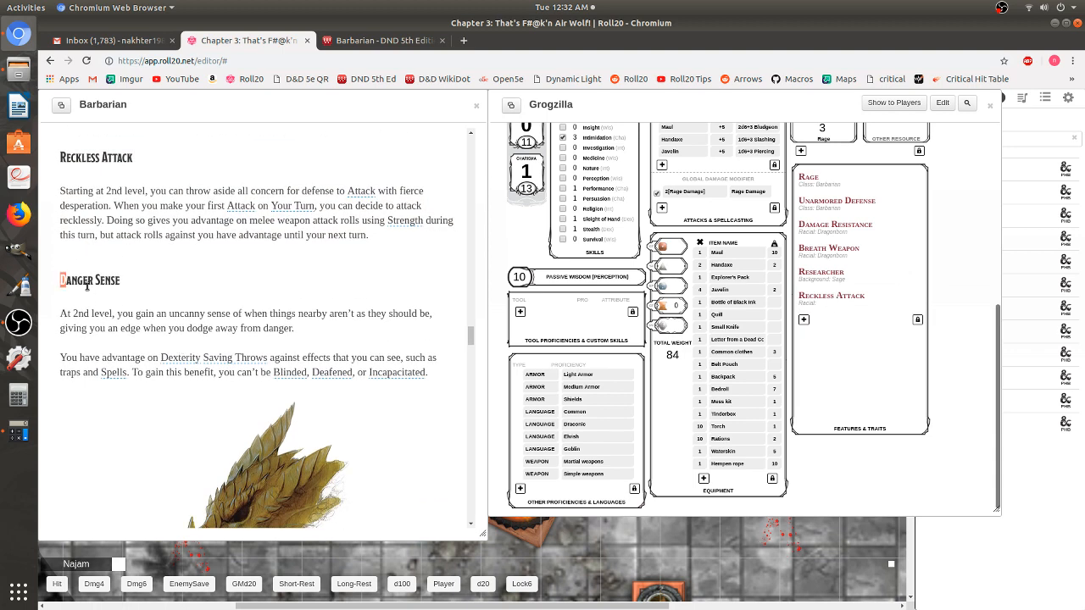
- Copy the Danger Sense section and paste it into a new trait's description
{"action": "left_click_drag", "start_coordinate": [60, 280], "coordinate": [467, 386]}
{"action": "right_click", "coordinate": [274, 321]}
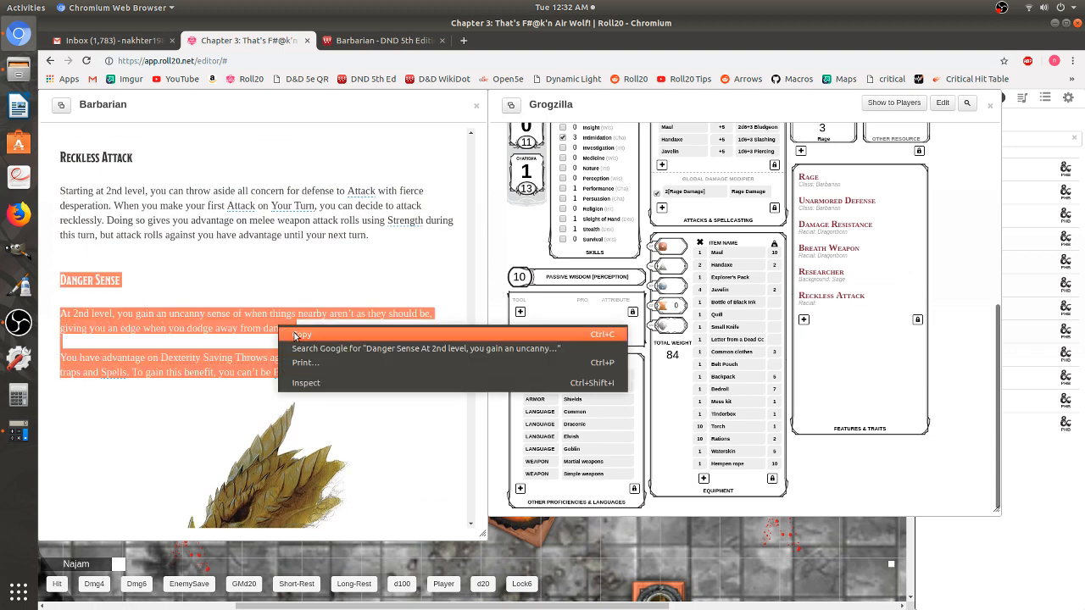
{"action": "left_click", "coordinate": [291, 332]}
{"action": "left_click", "coordinate": [804, 321]}
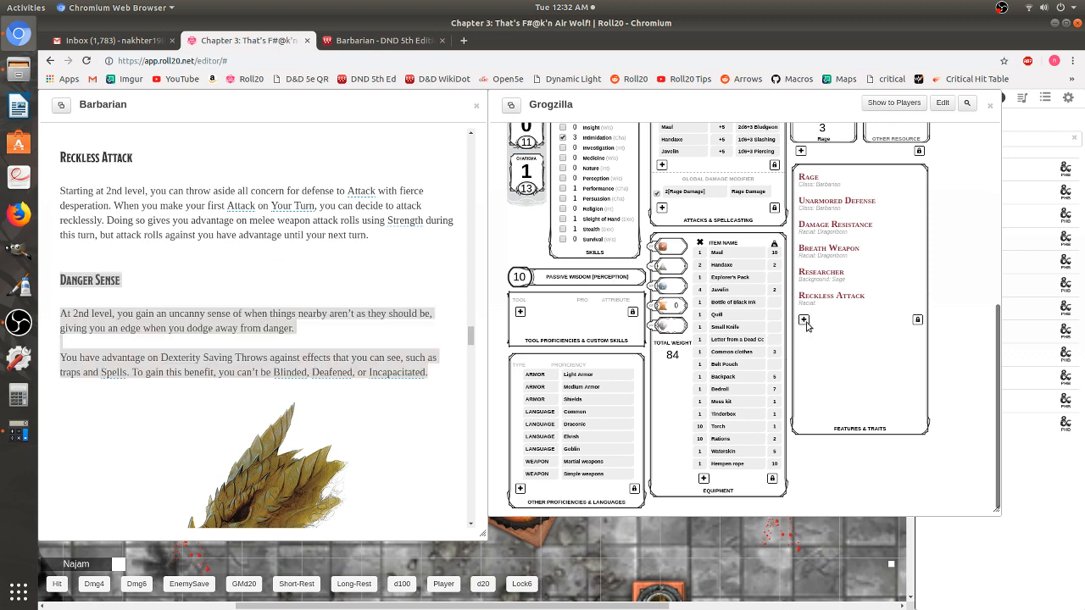
{"action": "right_click", "coordinate": [839, 386]}
{"action": "left_click", "coordinate": [869, 456]}
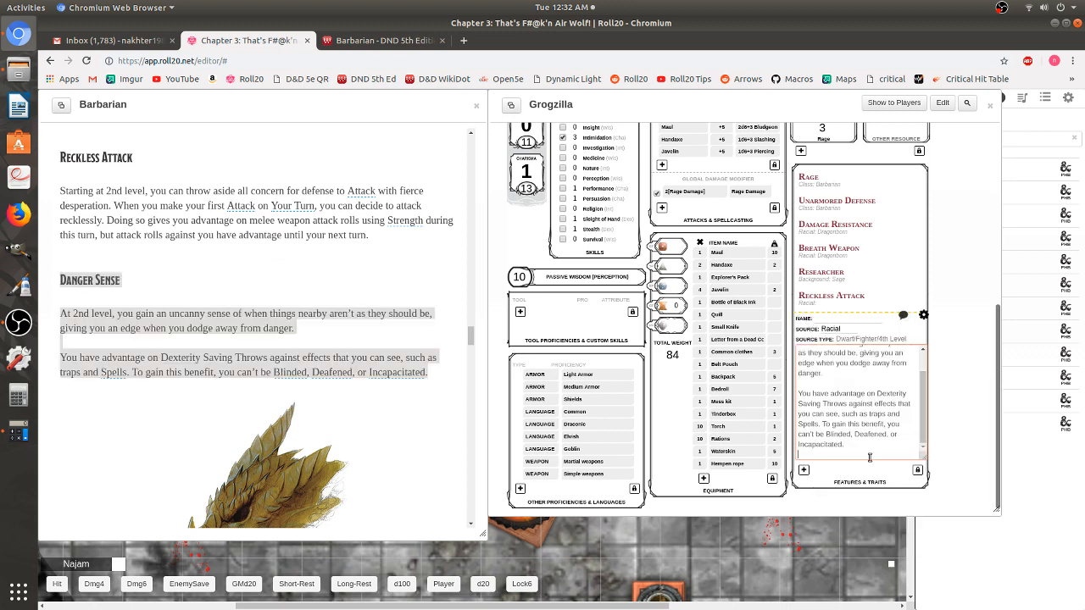
- Move the 'Danger Sense' title from the description into the Name field and save the trait
{"action": "scroll", "coordinate": [824, 367], "scroll_direction": "up", "scroll_amount": 1}
{"action": "triple_click", "coordinate": [812, 355]}
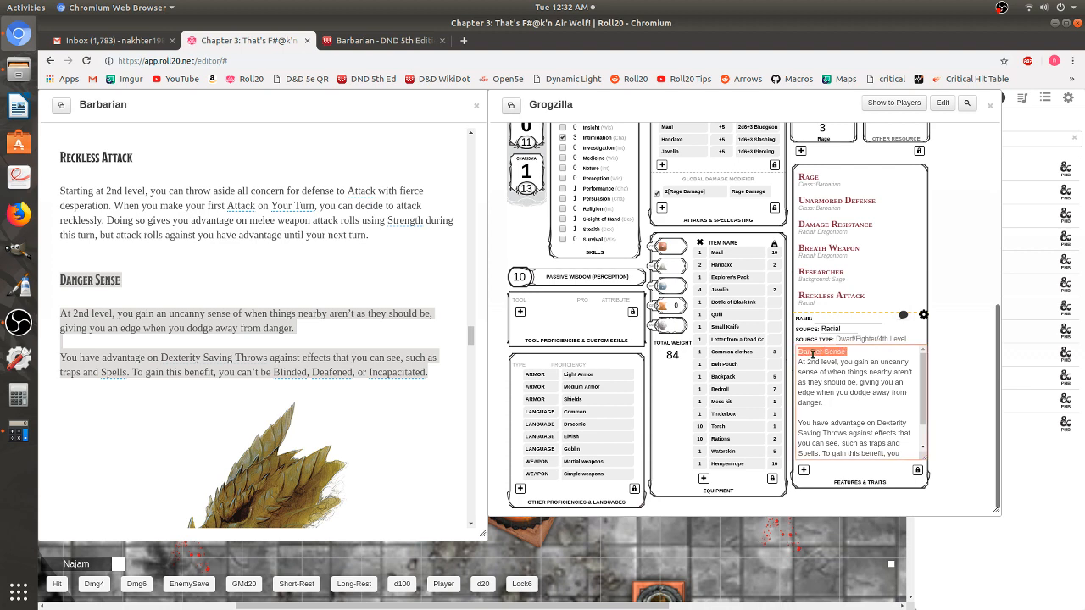
{"action": "right_click", "coordinate": [814, 355]}
{"action": "left_click", "coordinate": [848, 380]}
{"action": "right_click", "coordinate": [816, 315]}
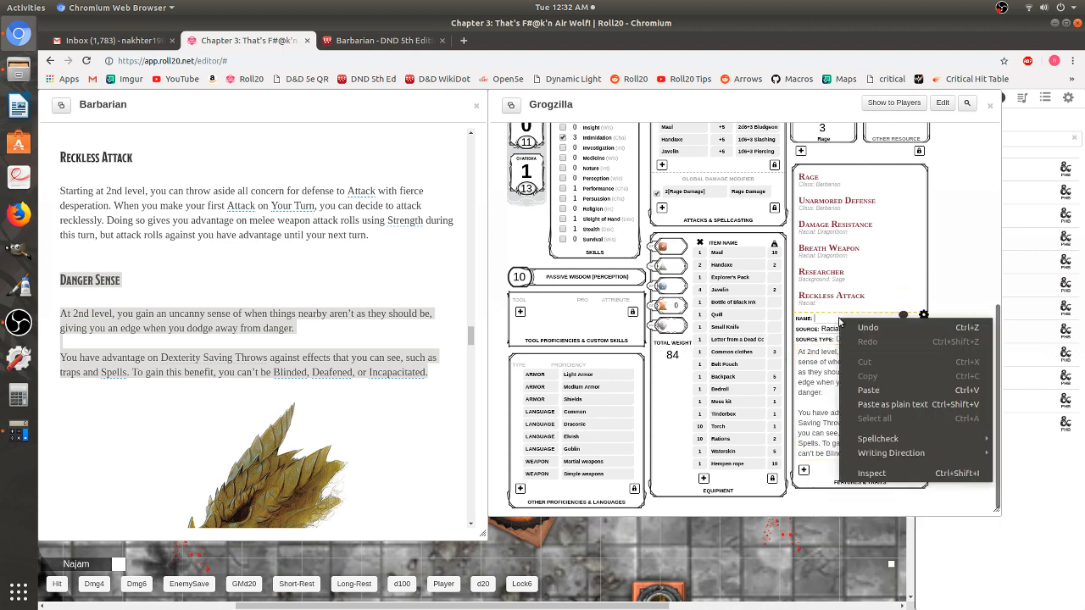
{"action": "left_click", "coordinate": [873, 391]}
{"action": "left_click", "coordinate": [923, 316]}
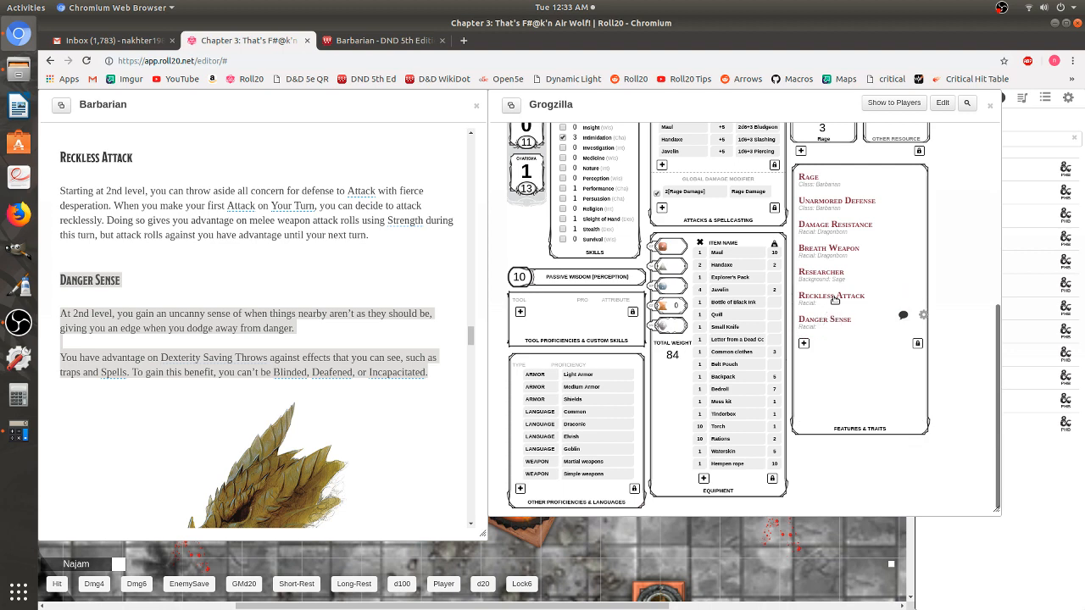
{"action": "left_click", "coordinate": [180, 268]}
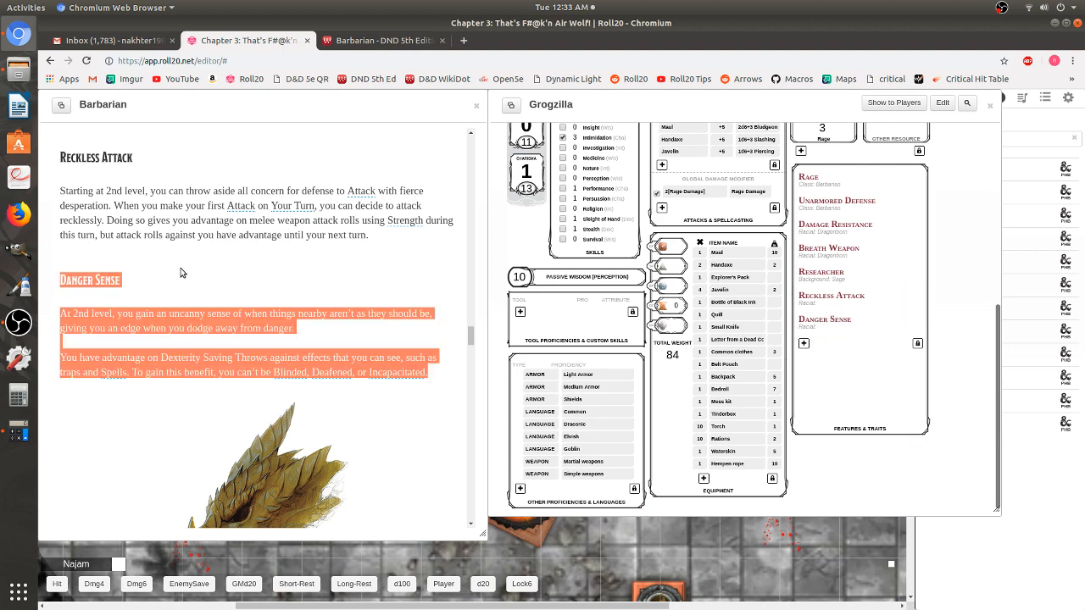
- Copy the Primal Path heading and description and paste them into a new trait's description
{"action": "left_click", "coordinate": [201, 270]}
{"action": "scroll", "coordinate": [201, 273], "scroll_direction": "down", "scroll_amount": 5}
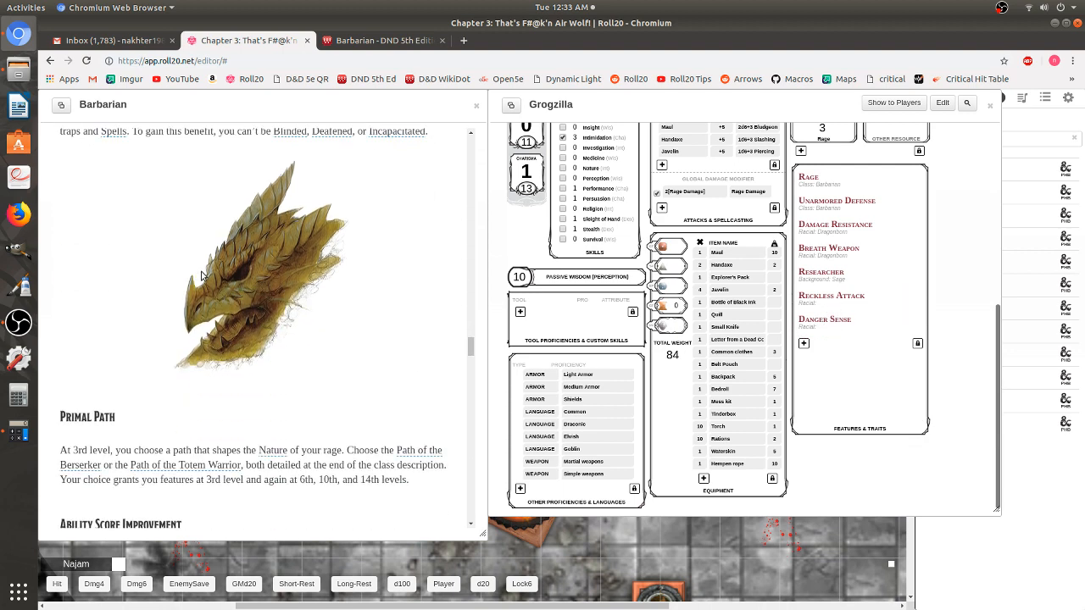
{"action": "scroll", "coordinate": [201, 274], "scroll_direction": "down", "scroll_amount": 2}
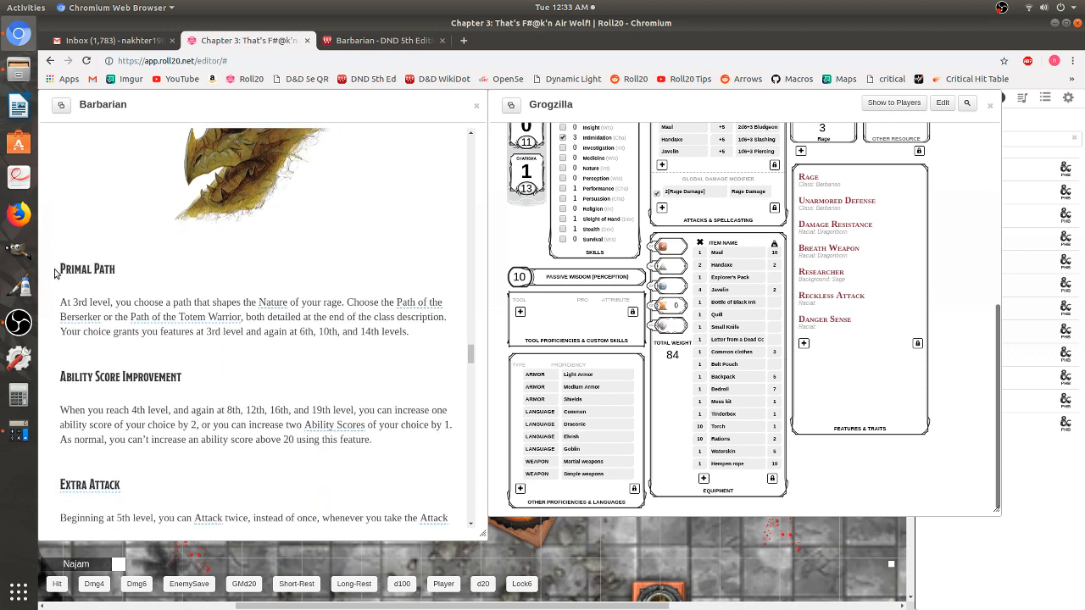
{"action": "left_click_drag", "start_coordinate": [61, 268], "coordinate": [413, 338]}
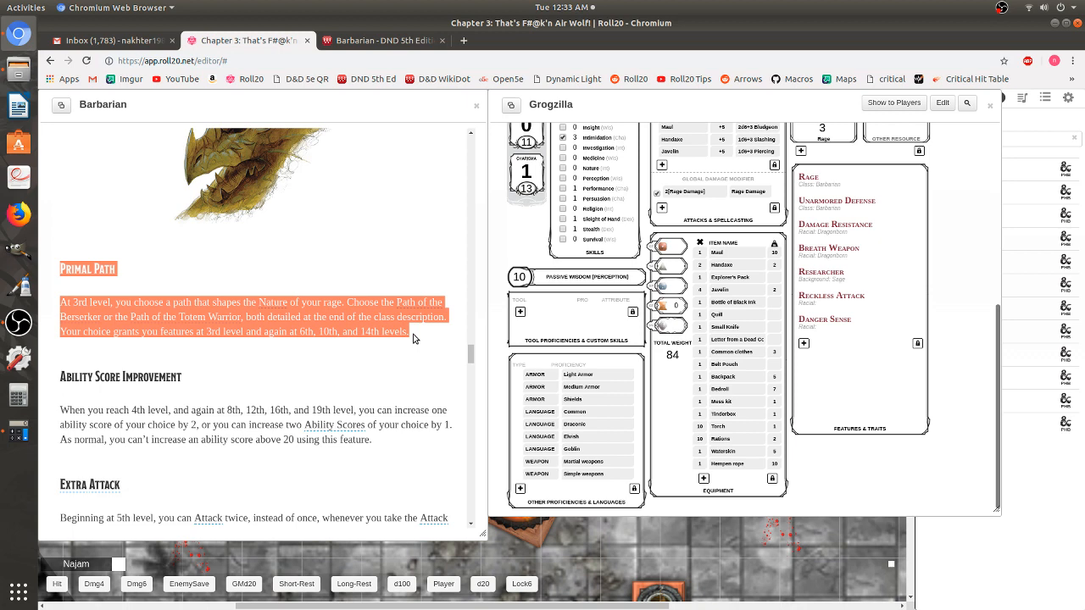
{"action": "right_click", "coordinate": [96, 270]}
{"action": "left_click", "coordinate": [181, 278]}
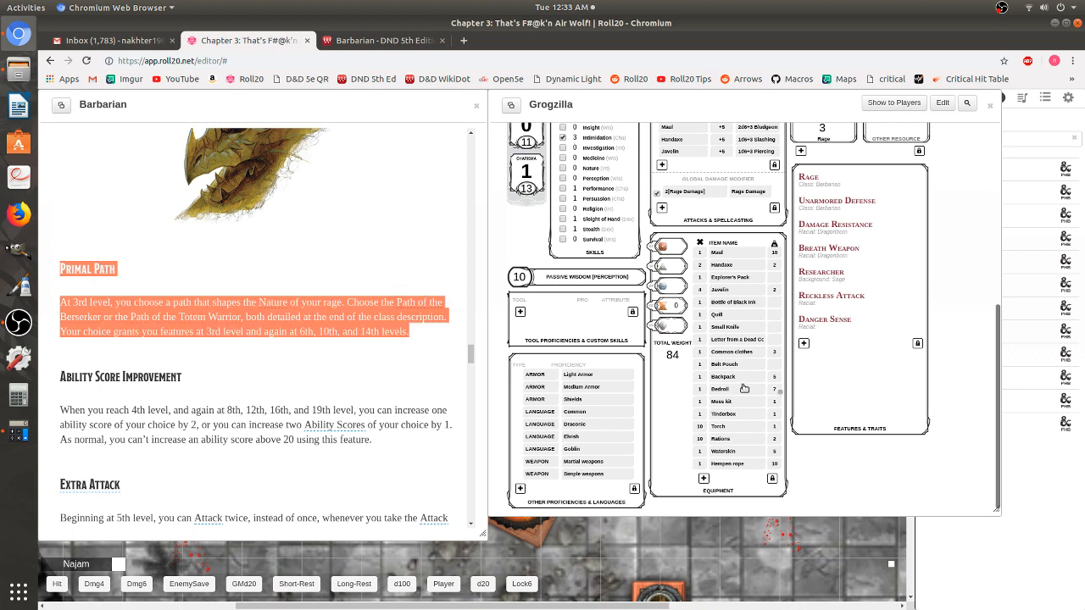
{"action": "left_click", "coordinate": [804, 343]}
{"action": "right_click", "coordinate": [828, 399]}
{"action": "left_click", "coordinate": [869, 471]}
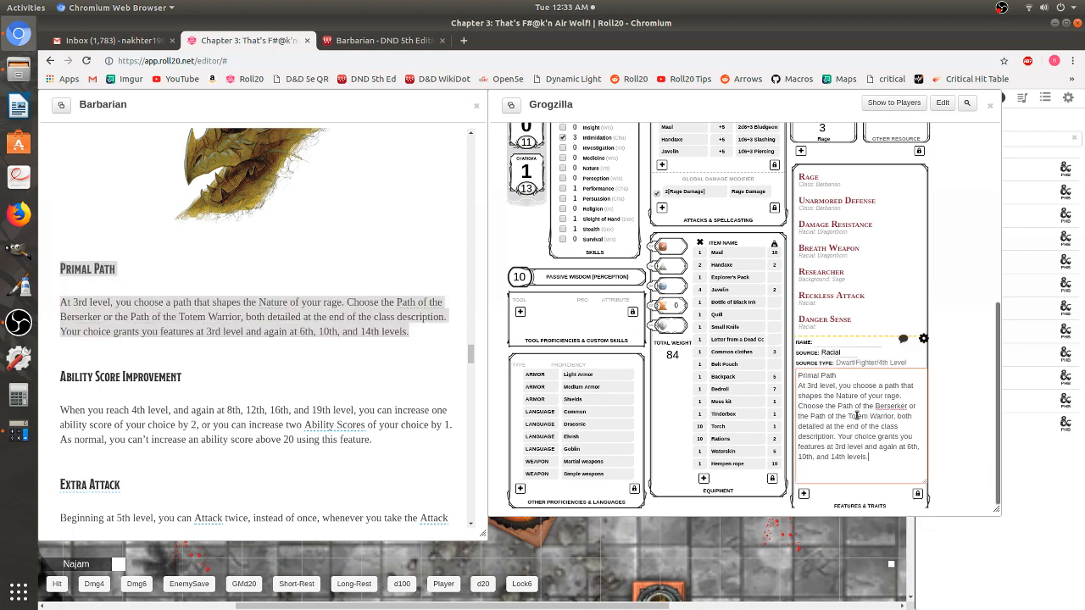
- Move the 'Primal Path' heading into the Name field, then save and collapse the trait
{"action": "right_click", "coordinate": [831, 378]}
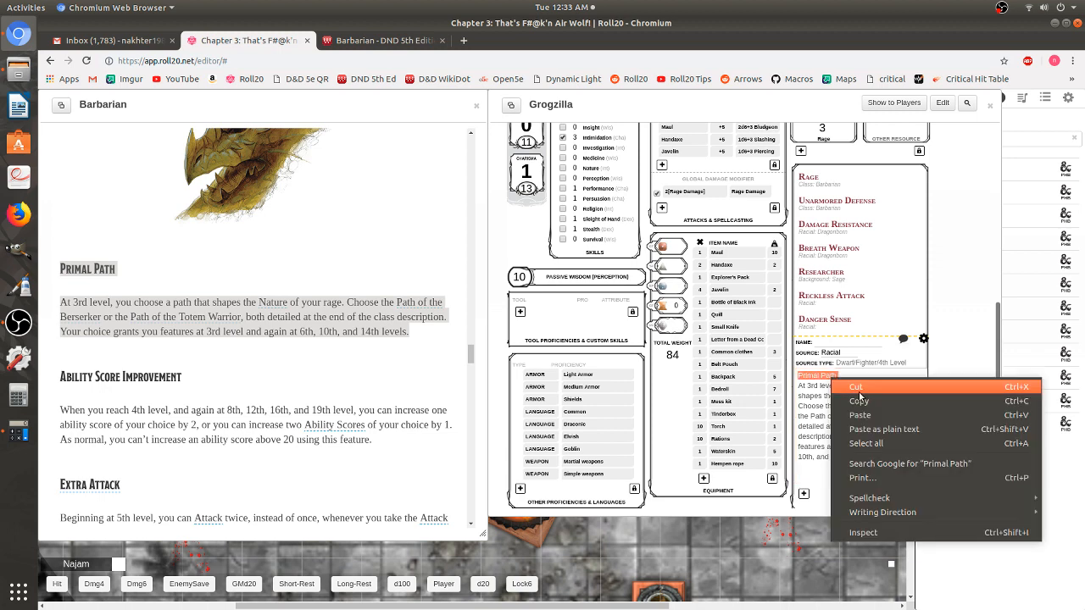
{"action": "left_click", "coordinate": [835, 343]}
{"action": "right_click", "coordinate": [836, 344]}
{"action": "left_click", "coordinate": [864, 412]}
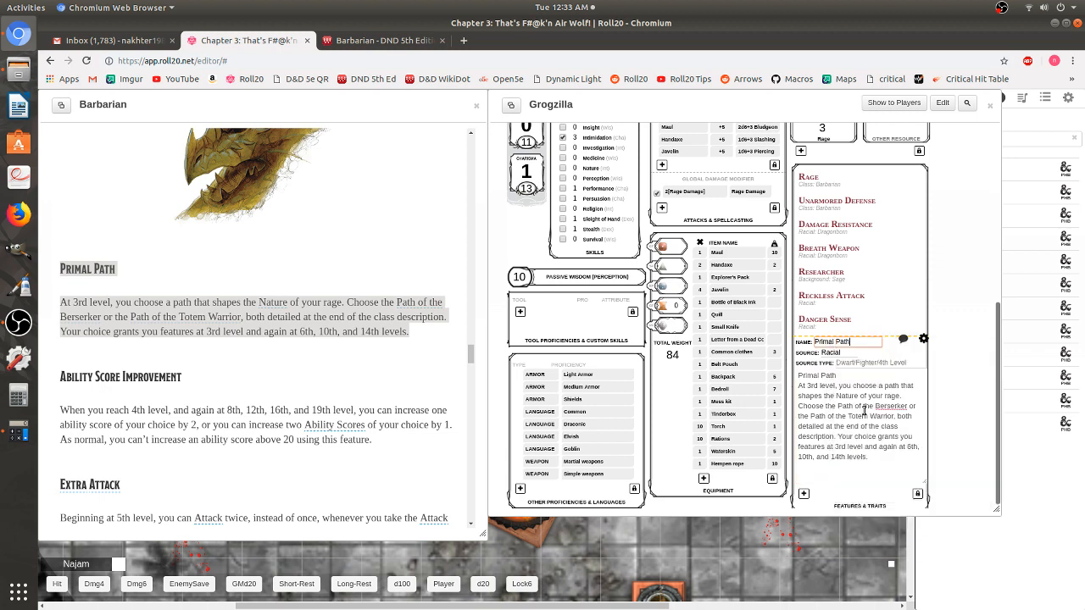
{"action": "left_click", "coordinate": [924, 339]}
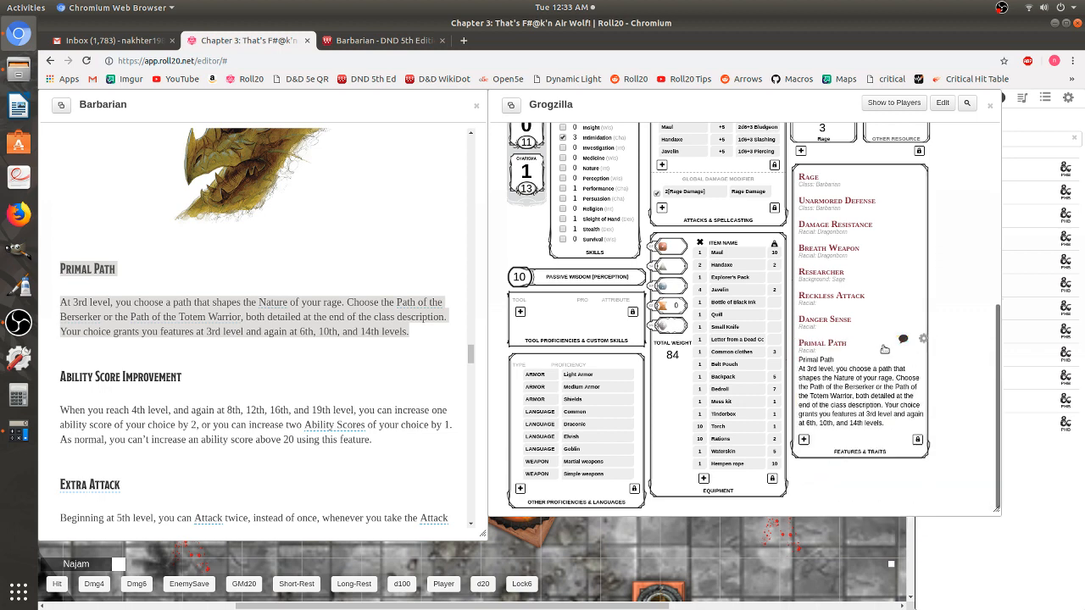
{"action": "left_click", "coordinate": [828, 343]}
{"action": "left_click", "coordinate": [233, 354]}
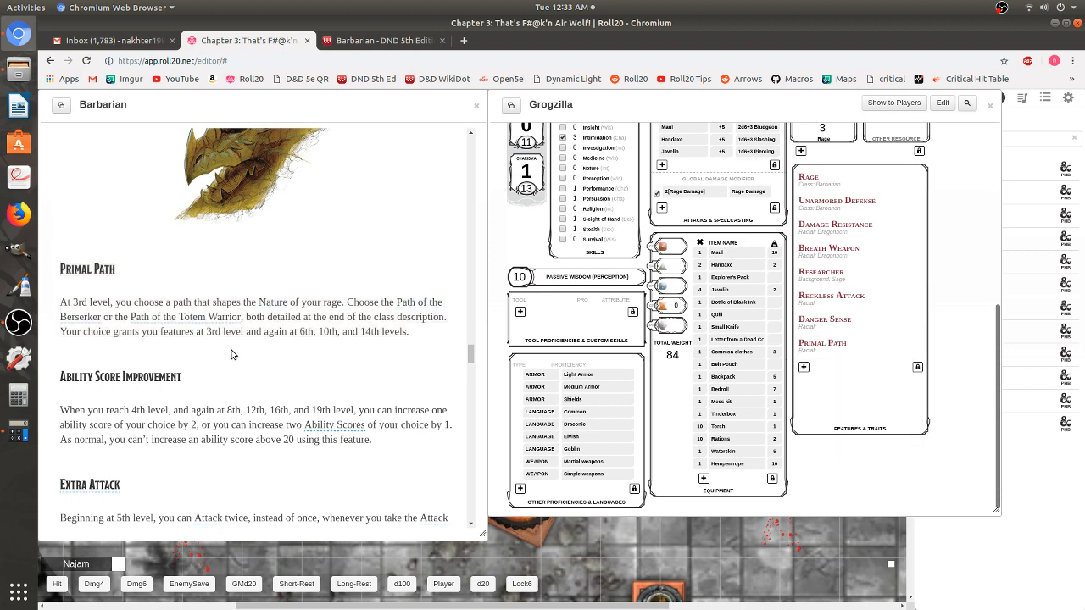
{"action": "scroll", "coordinate": [229, 360], "scroll_direction": "down", "scroll_amount": 8}
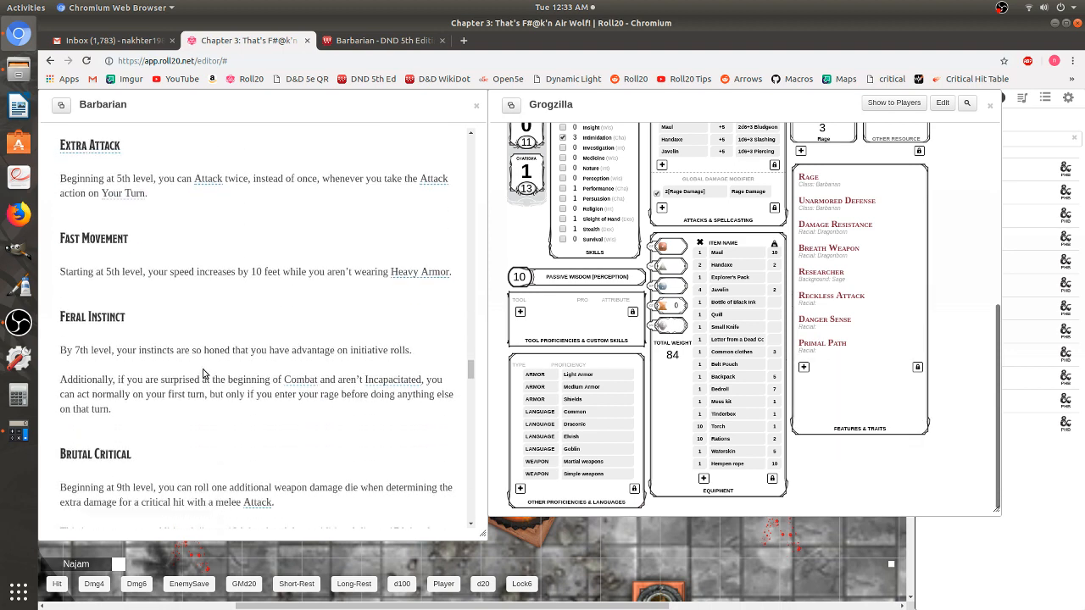
- Scroll the handout down to Path of the Totem Warrior and try selecting its introduction
{"action": "scroll", "coordinate": [204, 374], "scroll_direction": "down", "scroll_amount": 11}
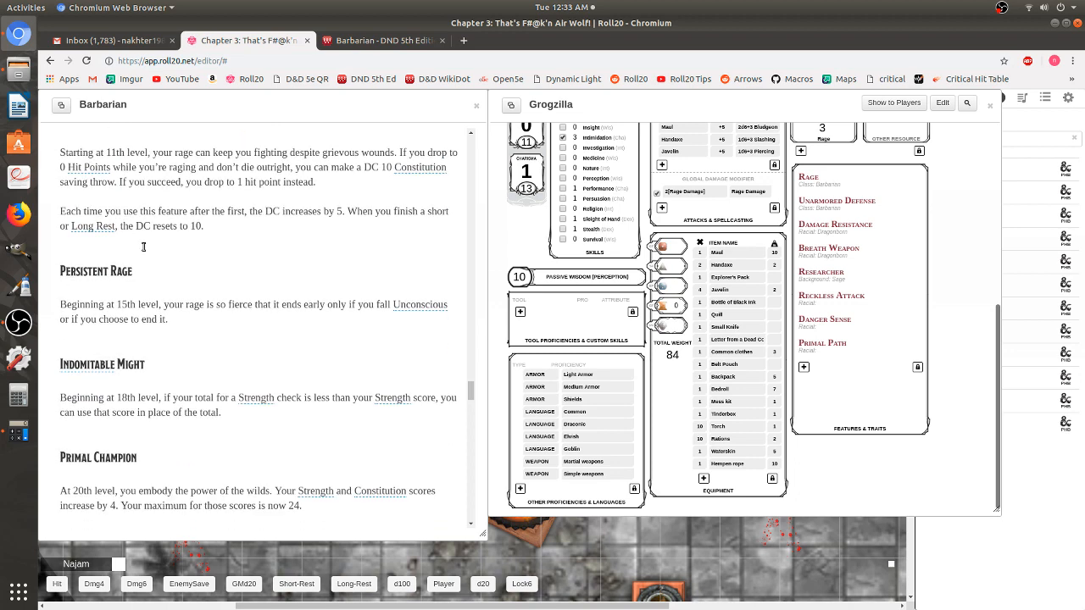
{"action": "scroll", "coordinate": [143, 247], "scroll_direction": "down", "scroll_amount": 10}
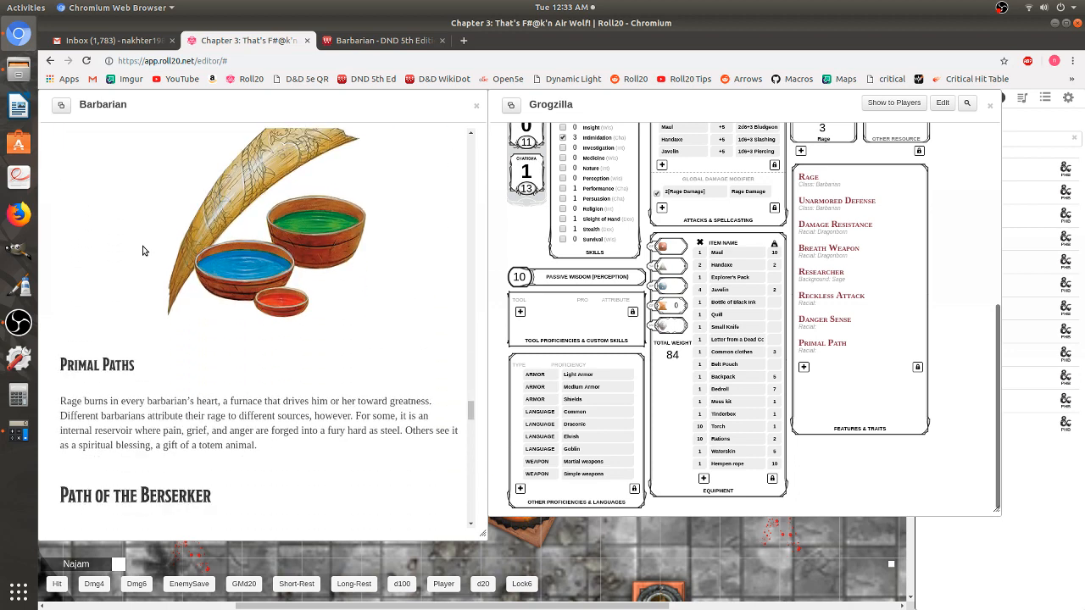
{"action": "scroll", "coordinate": [142, 250], "scroll_direction": "down", "scroll_amount": 1}
{"action": "scroll", "coordinate": [98, 319], "scroll_direction": "down", "scroll_amount": 3}
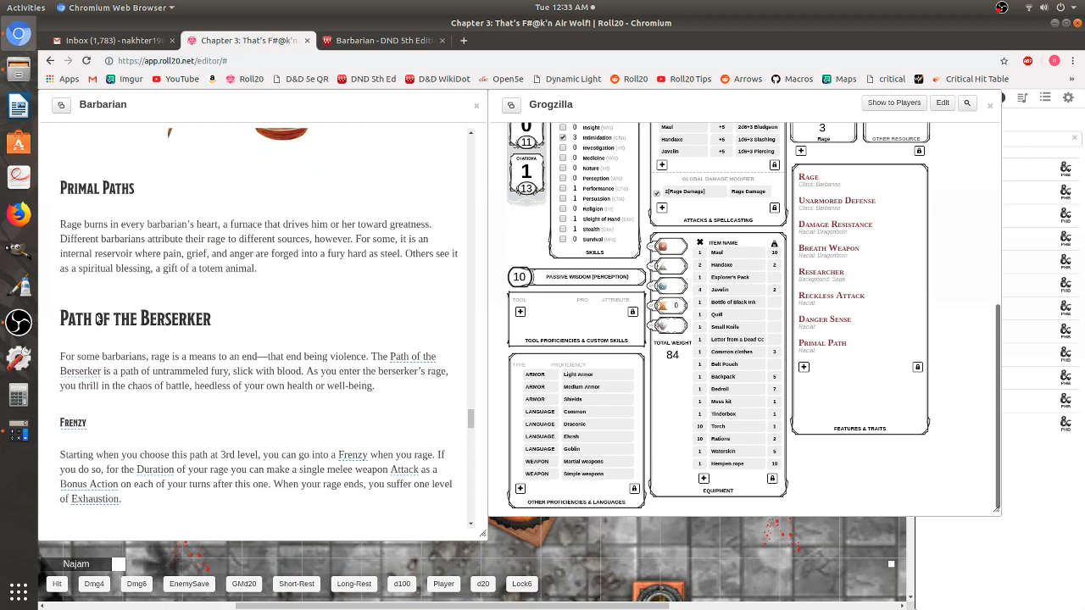
{"action": "scroll", "coordinate": [98, 319], "scroll_direction": "down", "scroll_amount": 2}
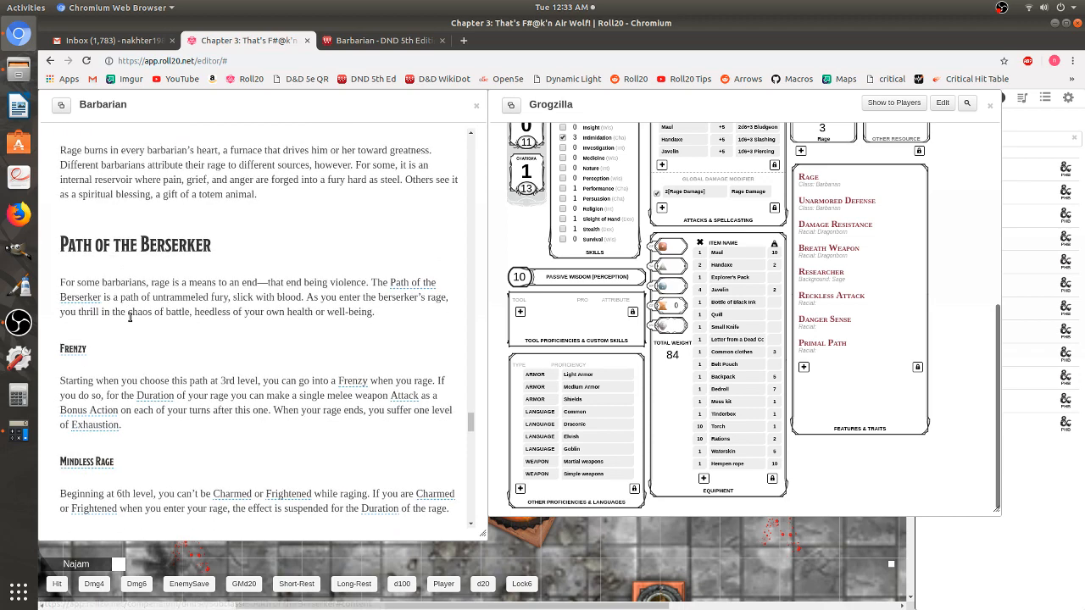
{"action": "scroll", "coordinate": [130, 317], "scroll_direction": "down", "scroll_amount": 18}
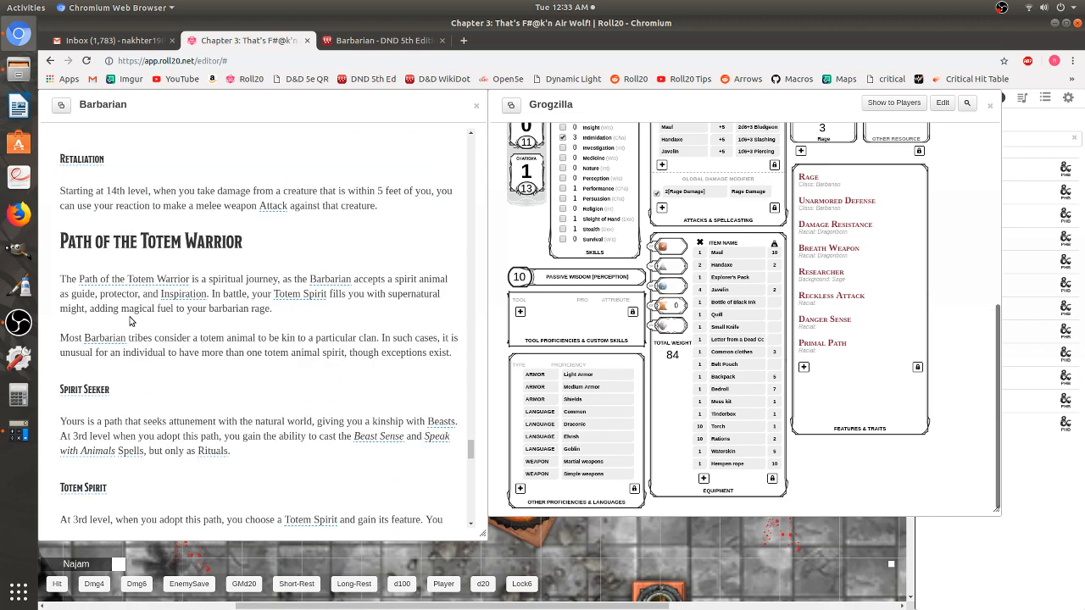
{"action": "left_click_drag", "start_coordinate": [56, 242], "coordinate": [447, 371]}
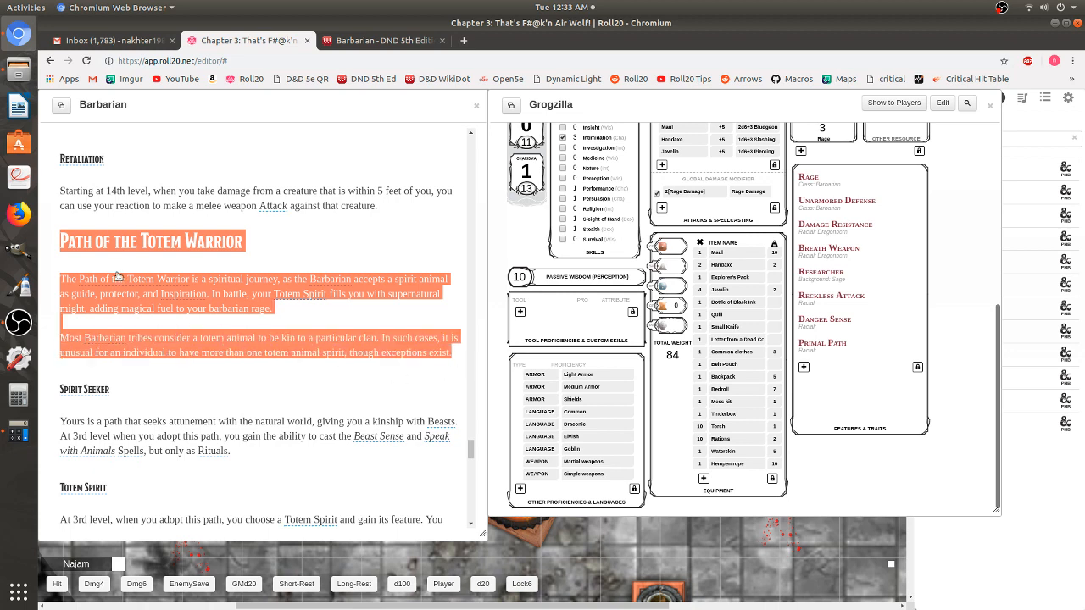
{"action": "scroll", "coordinate": [130, 278], "scroll_direction": "down", "scroll_amount": 1}
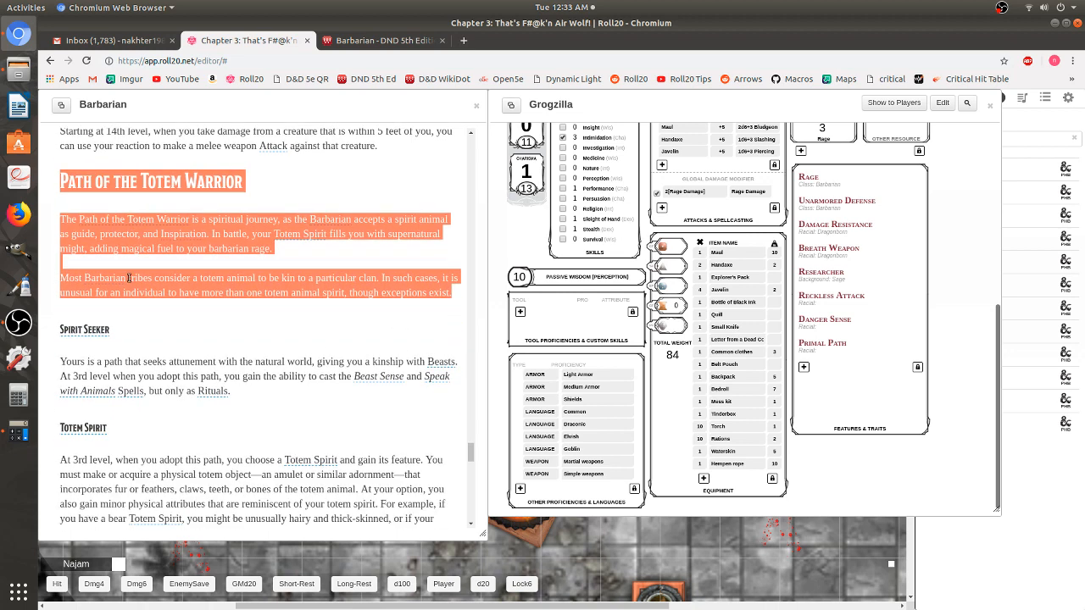
{"action": "left_click", "coordinate": [161, 325]}
- Reselect the text from the Path of the Totem Warrior heading through Totem Spirit
{"action": "scroll", "coordinate": [161, 325], "scroll_direction": "down", "scroll_amount": 3}
{"action": "scroll", "coordinate": [160, 325], "scroll_direction": "down", "scroll_amount": 3}
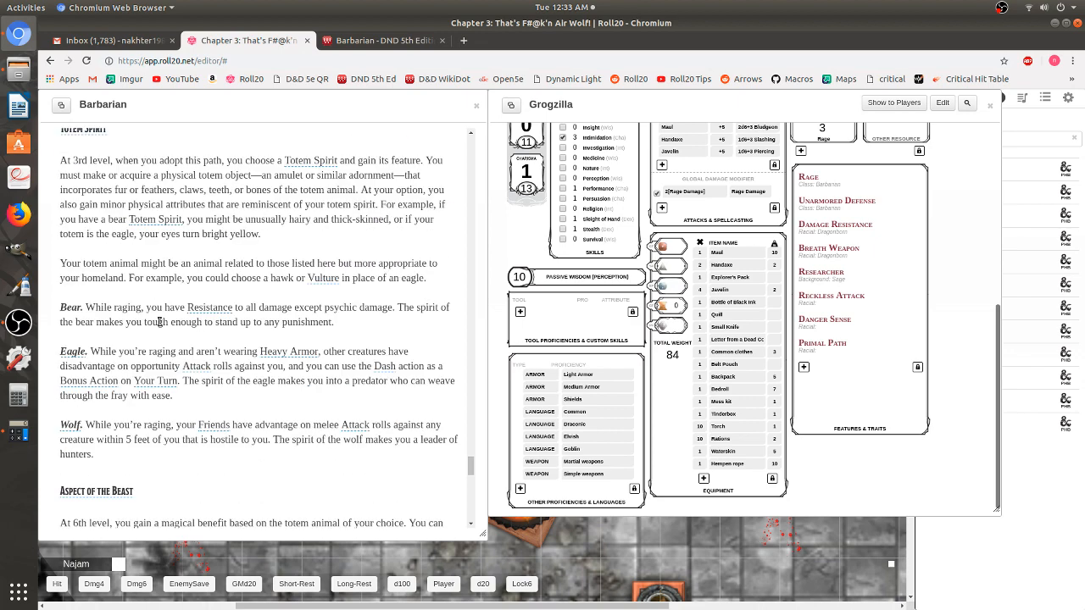
{"action": "scroll", "coordinate": [56, 238], "scroll_direction": "up", "scroll_amount": 7}
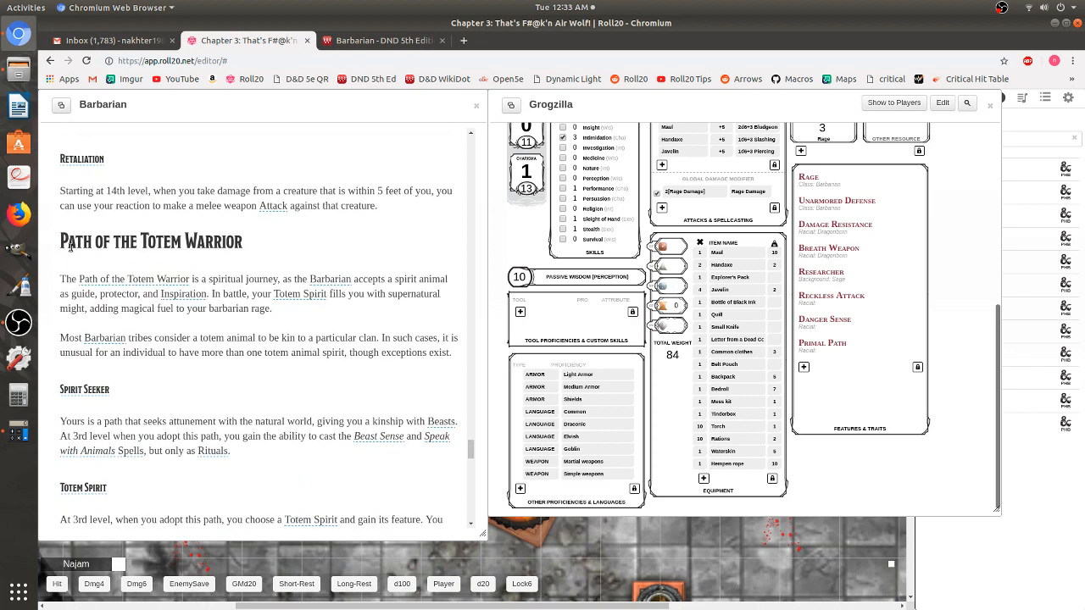
{"action": "left_click_drag", "start_coordinate": [56, 238], "coordinate": [426, 288]}
{"action": "scroll", "coordinate": [142, 270], "scroll_direction": "down", "scroll_amount": 6}
{"action": "scroll", "coordinate": [144, 246], "scroll_direction": "down", "scroll_amount": 2}
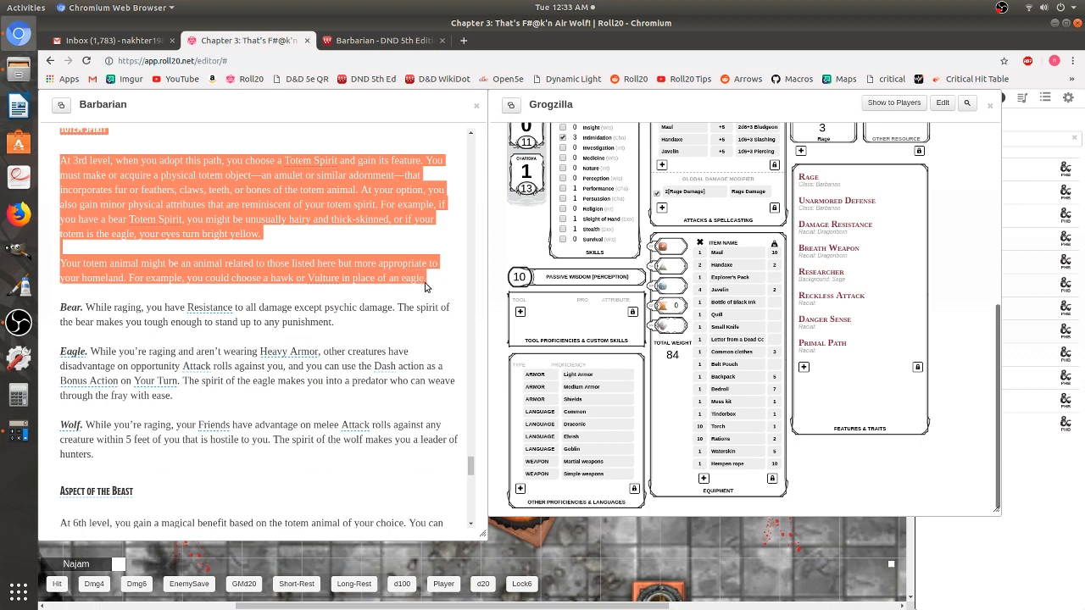
- Copy the Totem Warrior and Totem Spirit text into a new feature's description
{"action": "right_click", "coordinate": [196, 186]}
{"action": "left_click", "coordinate": [213, 200]}
{"action": "left_click", "coordinate": [804, 367]}
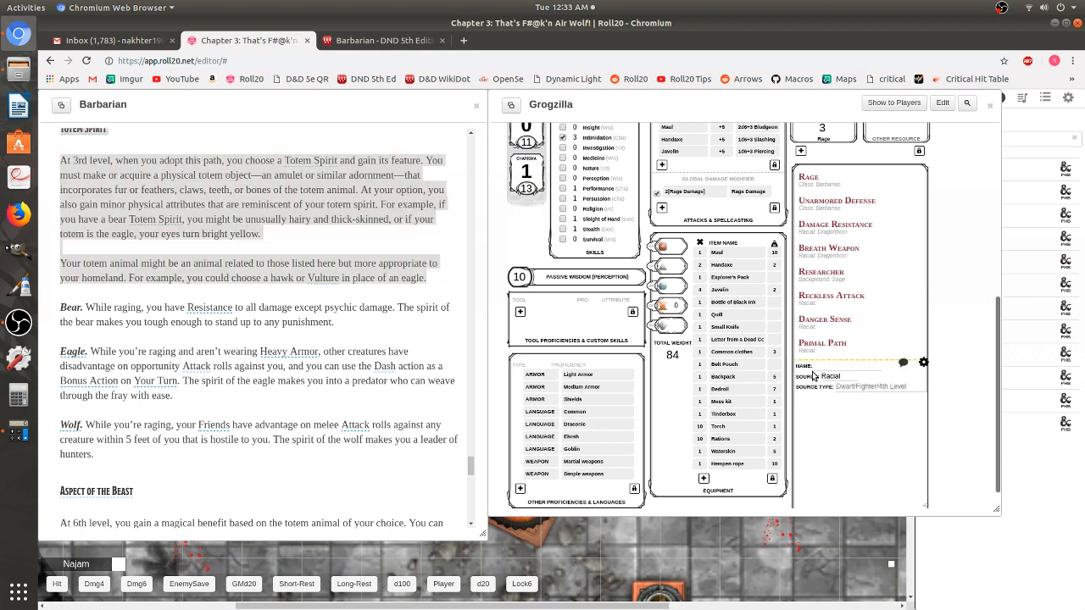
{"action": "right_click", "coordinate": [825, 432]}
{"action": "left_click", "coordinate": [853, 500]}
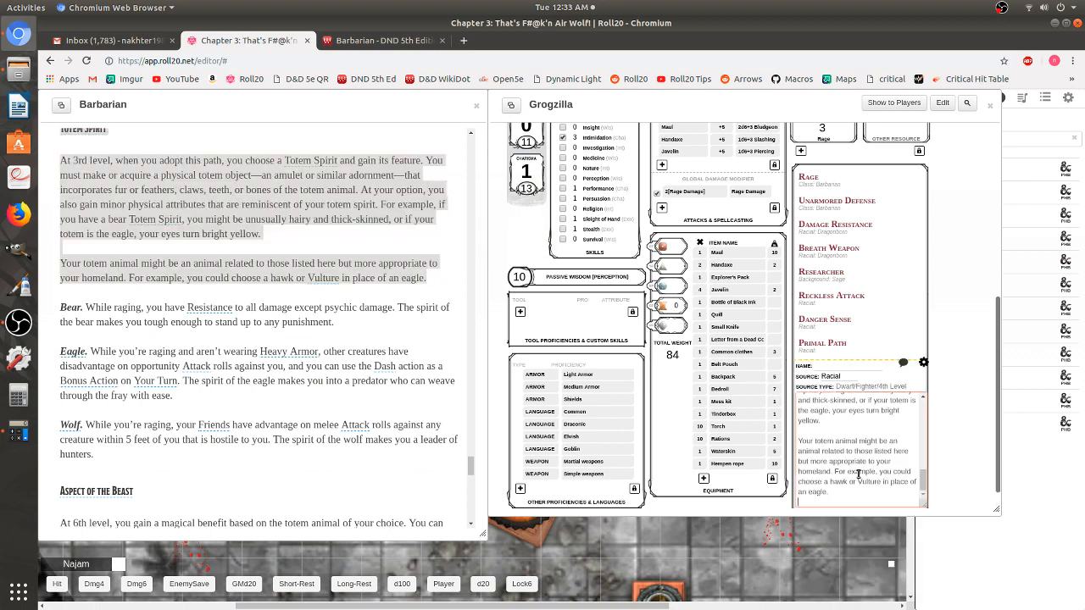
- Make 'Path of the Totem Warrior' the feature's name, then save and collapse it
{"action": "scroll", "coordinate": [847, 433], "scroll_direction": "up", "scroll_amount": 5}
{"action": "triple_click", "coordinate": [827, 401]}
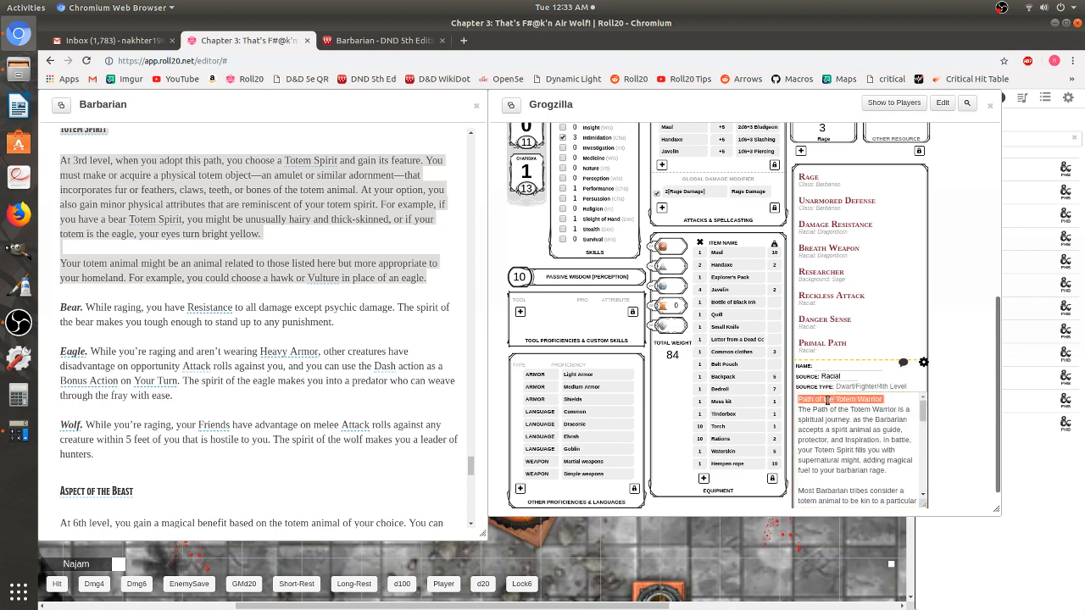
{"action": "right_click", "coordinate": [827, 399]}
{"action": "left_click", "coordinate": [866, 426]}
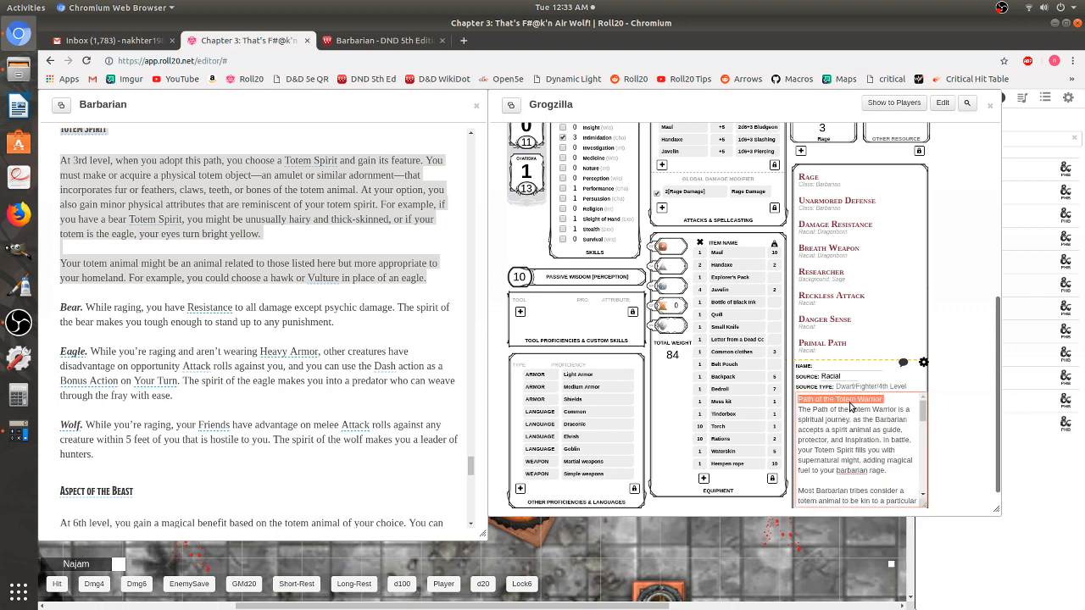
{"action": "right_click", "coordinate": [852, 405]}
{"action": "left_click", "coordinate": [877, 446]}
{"action": "right_click", "coordinate": [851, 370]}
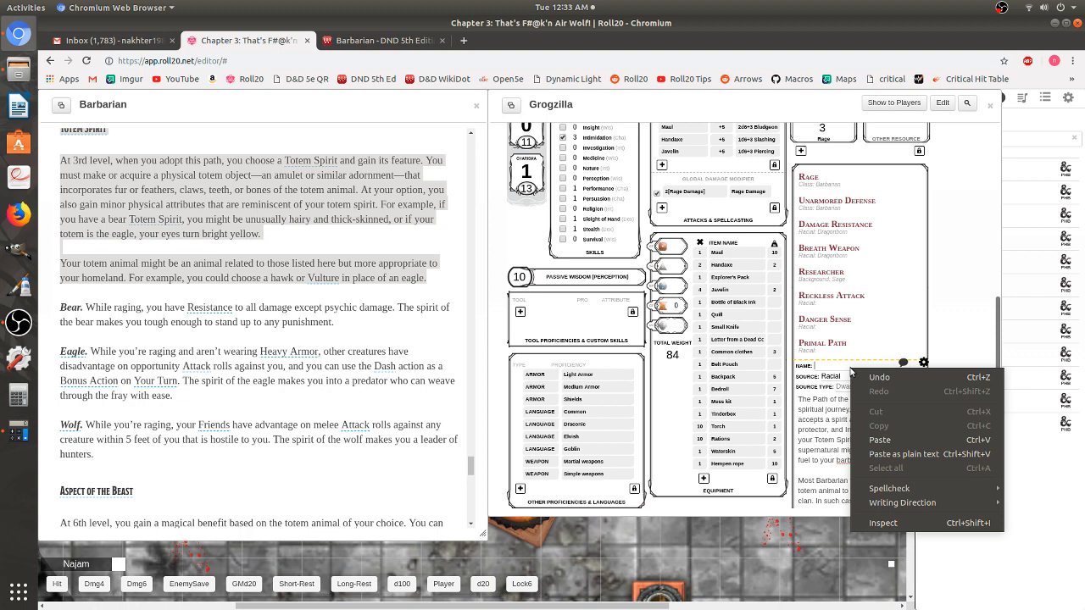
{"action": "left_click", "coordinate": [881, 441]}
{"action": "left_click", "coordinate": [924, 362]}
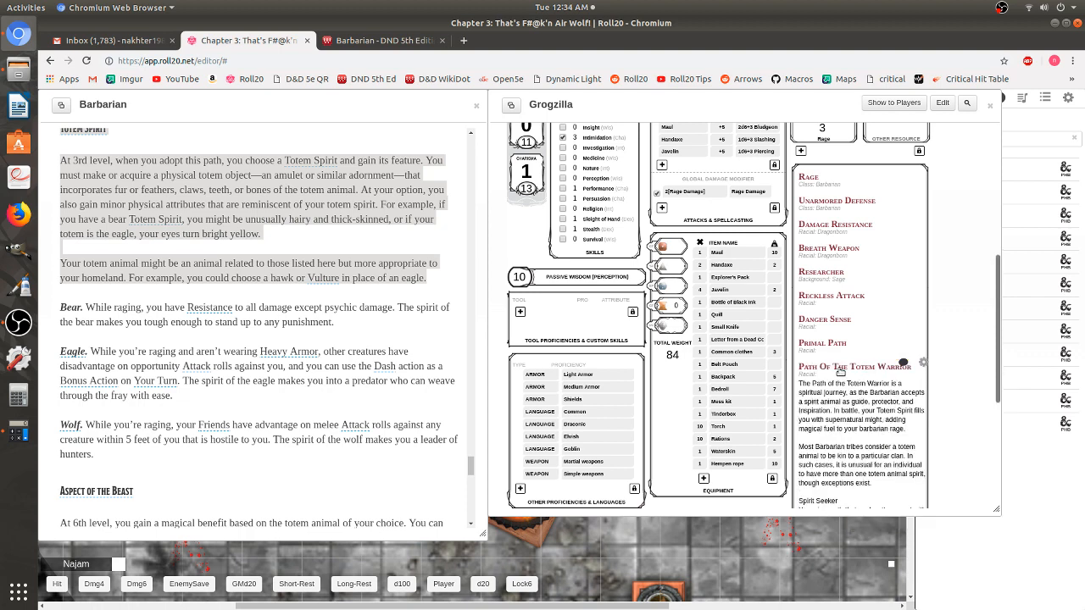
{"action": "left_click", "coordinate": [840, 371]}
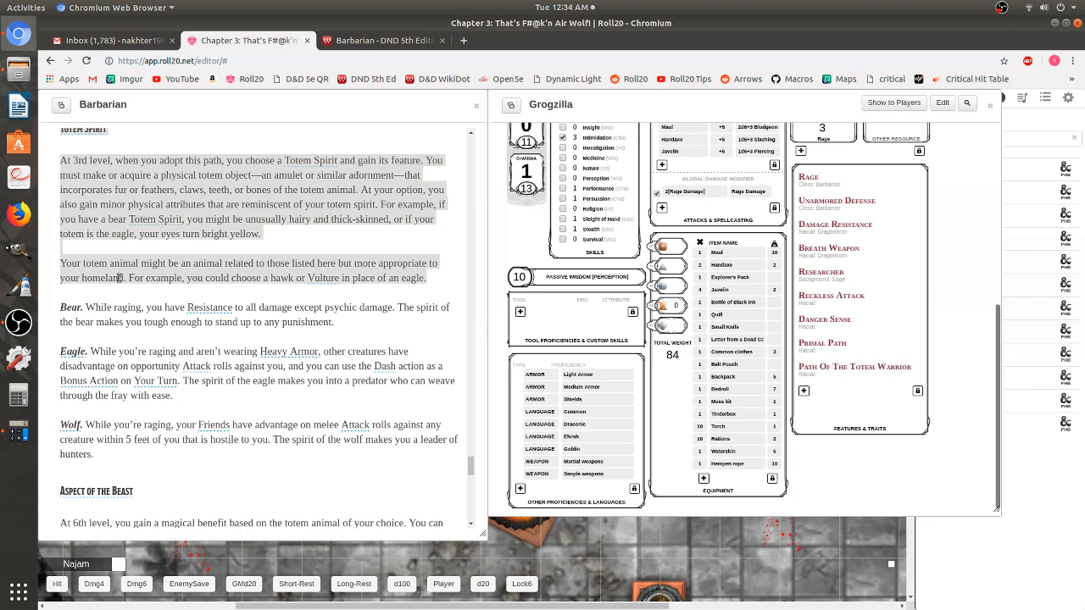
- Copy the Wolf totem spirit paragraph into another new feature's description
{"action": "scroll", "coordinate": [135, 339], "scroll_direction": "down", "scroll_amount": 2}
{"action": "left_click", "coordinate": [153, 389]}
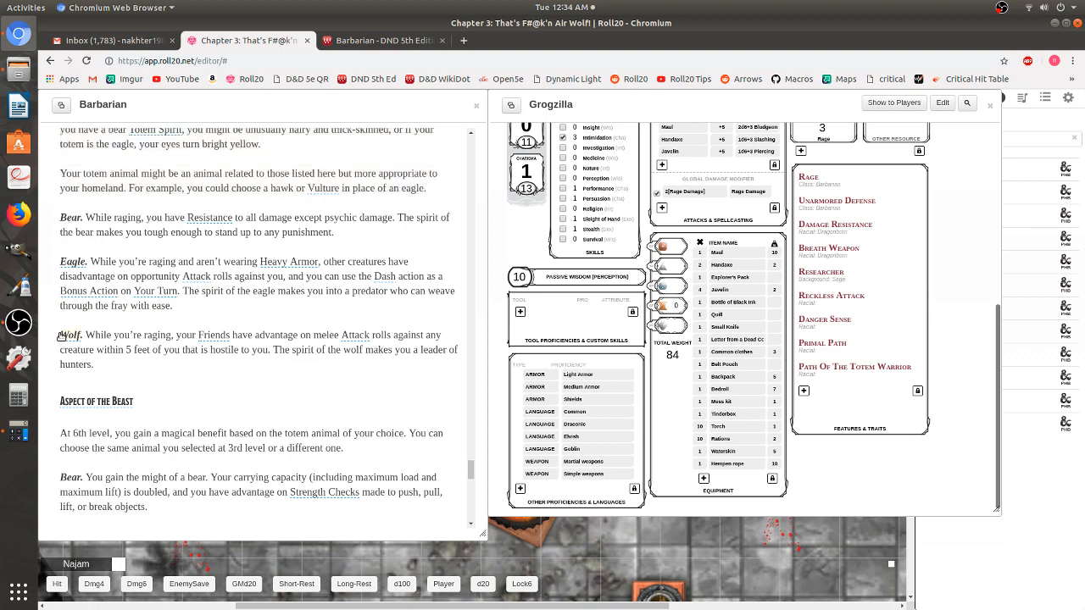
{"action": "left_click_drag", "start_coordinate": [59, 335], "coordinate": [130, 366]}
{"action": "right_click", "coordinate": [123, 344]}
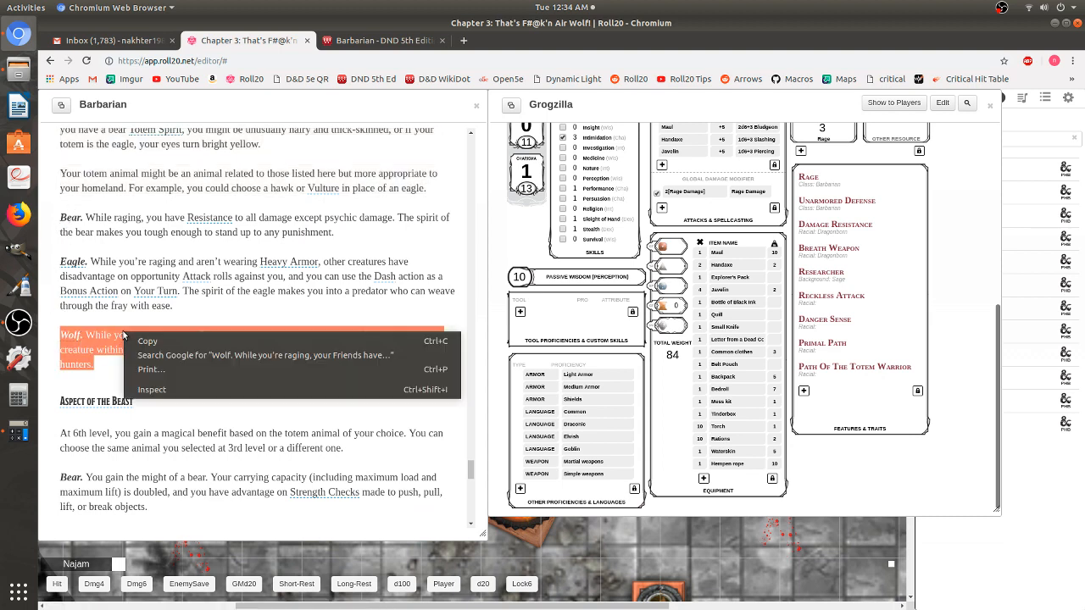
{"action": "left_click", "coordinate": [150, 343]}
{"action": "left_click", "coordinate": [803, 393]}
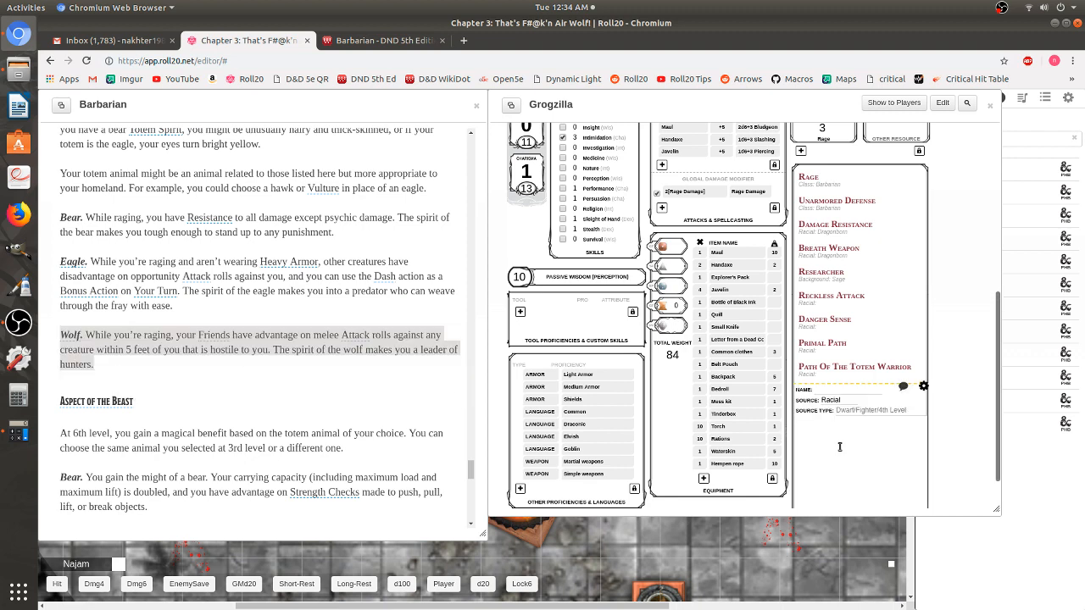
{"action": "right_click", "coordinate": [861, 464]}
{"action": "left_click", "coordinate": [879, 371]}
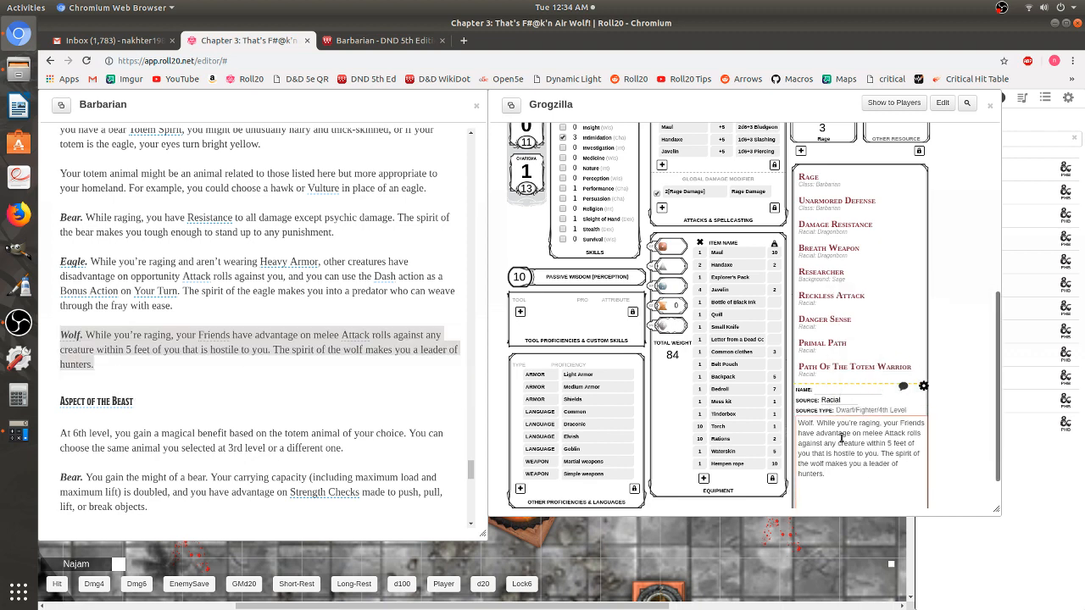
- Move 'Wolf.' from the description into the Name field, then save and collapse the feature
{"action": "left_click_drag", "start_coordinate": [817, 423], "coordinate": [774, 425]}
{"action": "right_click", "coordinate": [810, 422]}
{"action": "left_click", "coordinate": [824, 430]}
{"action": "right_click", "coordinate": [830, 388]}
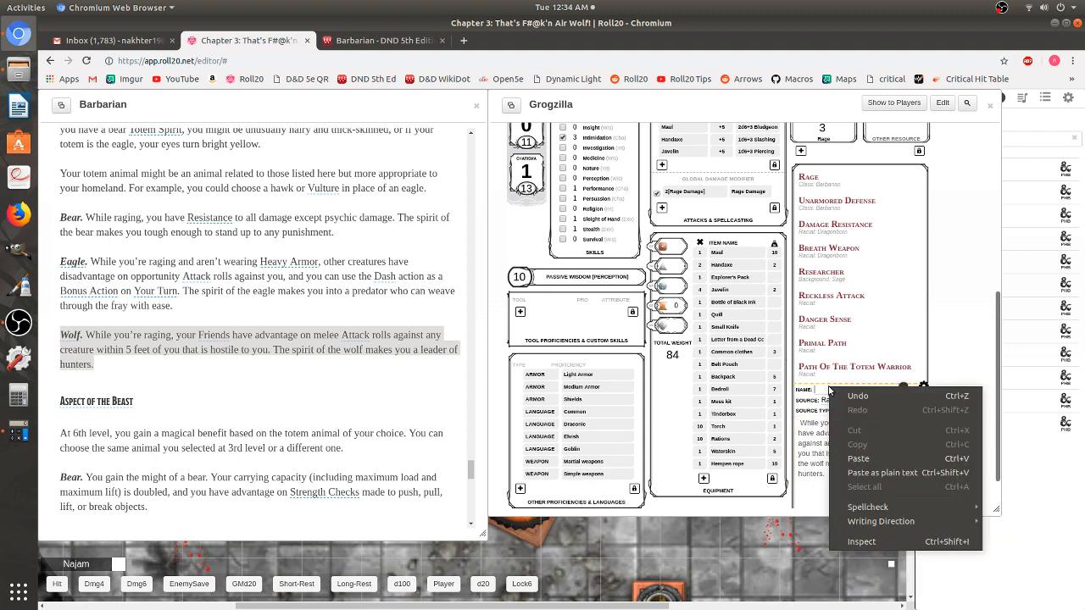
{"action": "left_click", "coordinate": [858, 459]}
{"action": "left_click", "coordinate": [923, 386]}
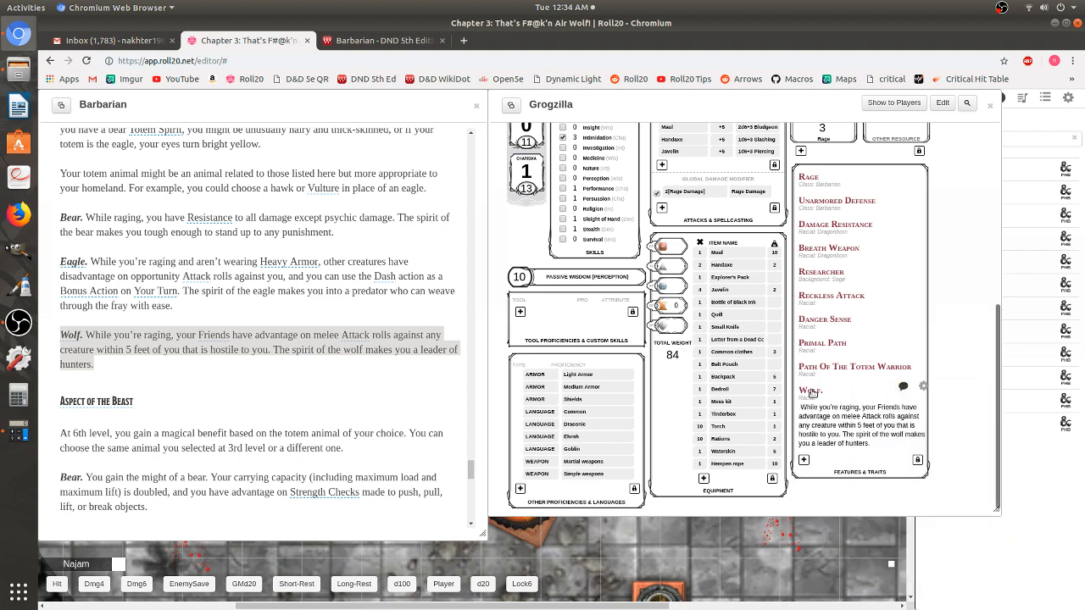
{"action": "left_click", "coordinate": [819, 397]}
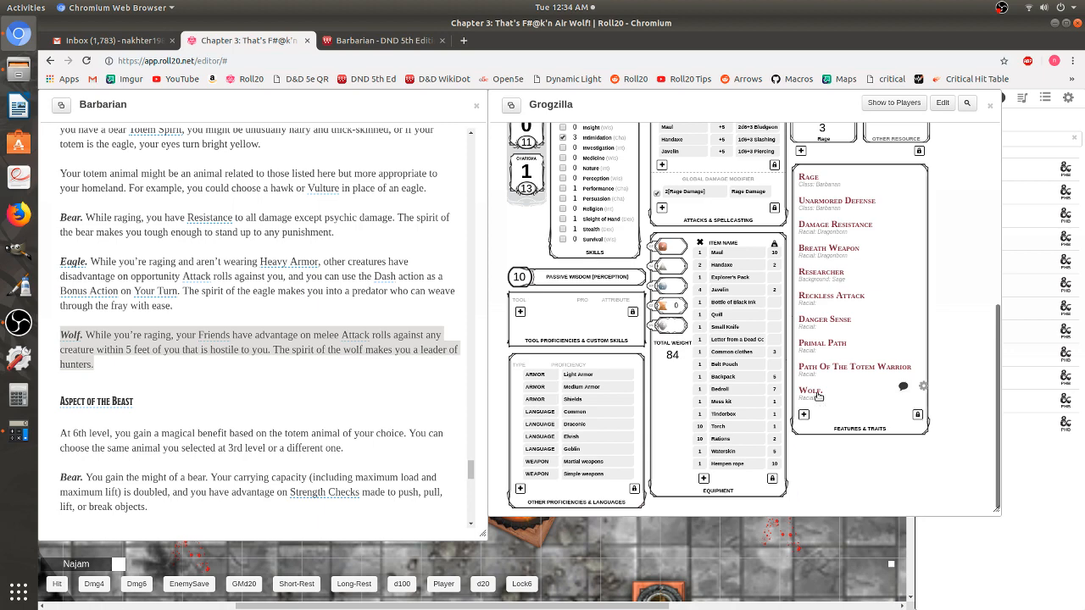
- Scroll the Barbarian handout back to the top
{"action": "scroll", "coordinate": [163, 375], "scroll_direction": "down", "scroll_amount": 5}
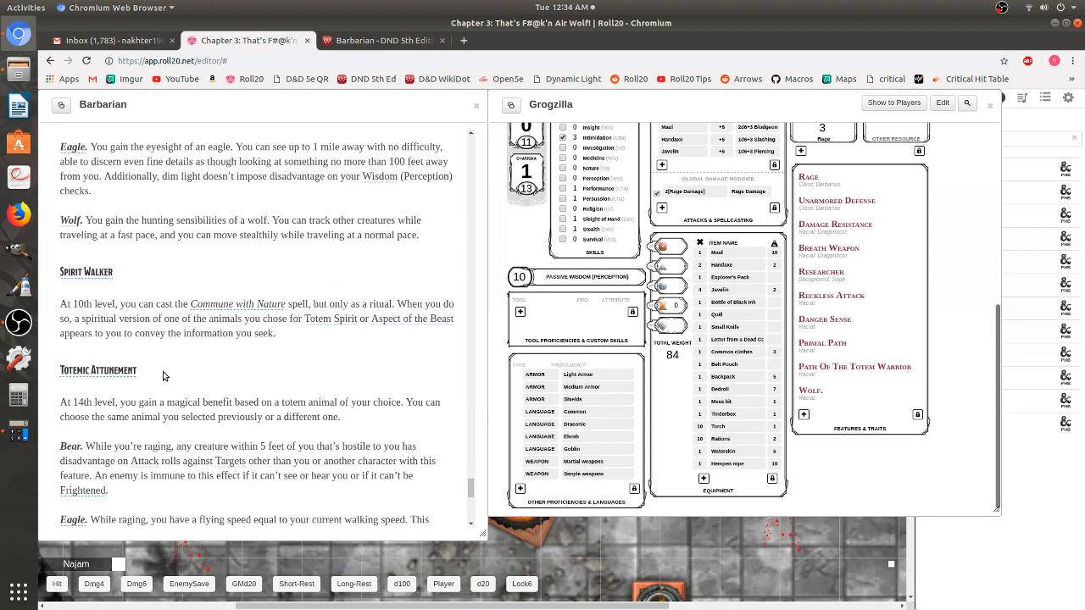
{"action": "scroll", "coordinate": [163, 371], "scroll_direction": "down", "scroll_amount": 8}
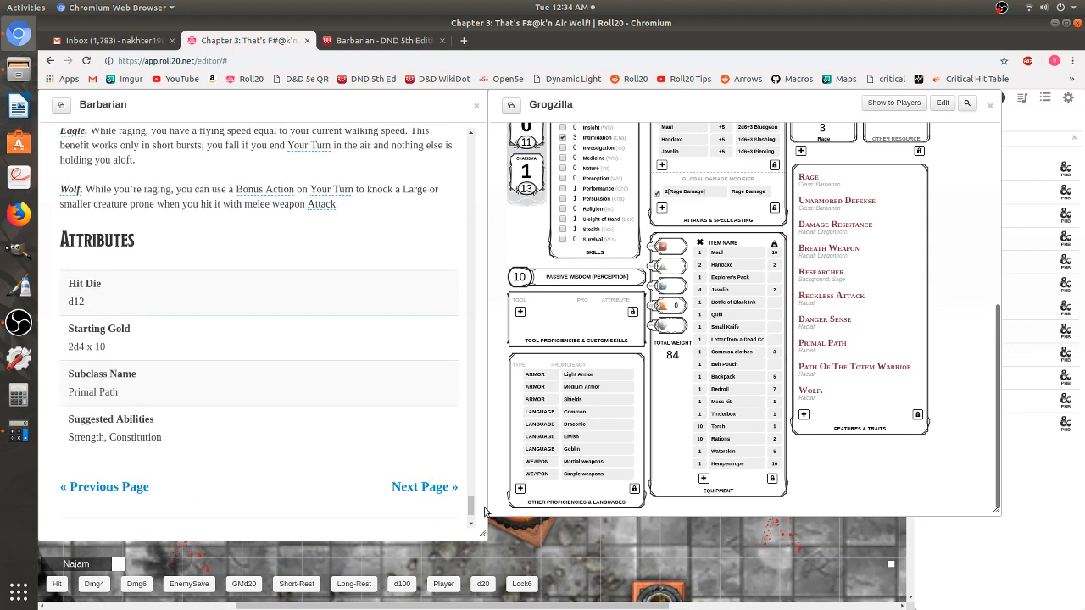
{"action": "left_click_drag", "start_coordinate": [471, 507], "coordinate": [449, 137]}
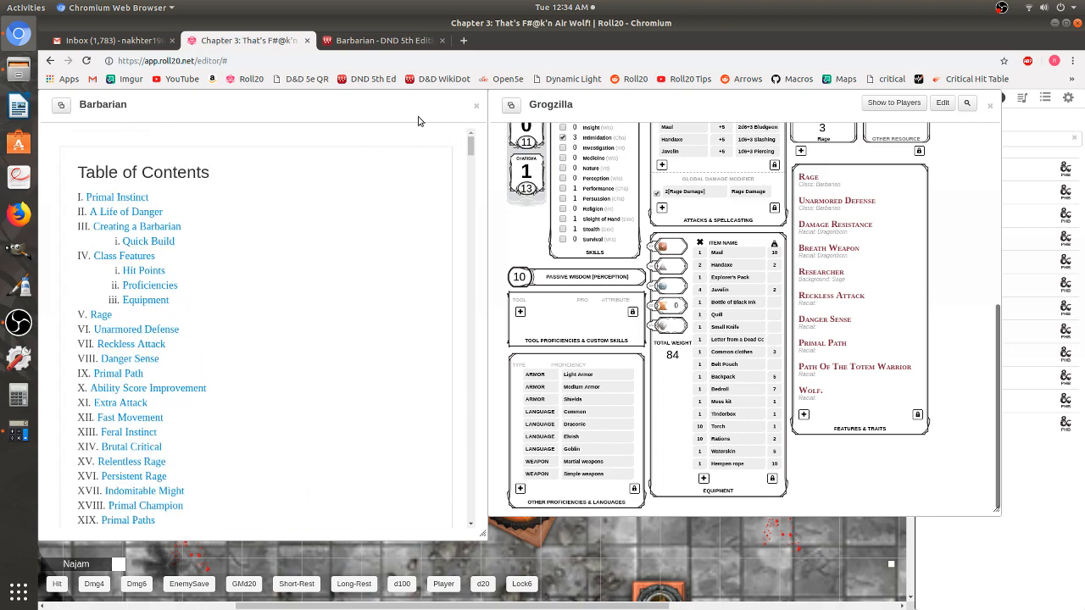
- Close the Barbarian compendium page and move Grogzilla's sheet window to the centre
{"action": "left_click", "coordinate": [477, 106]}
{"action": "left_click_drag", "start_coordinate": [700, 110], "coordinate": [439, 125]}
{"action": "scroll", "coordinate": [589, 365], "scroll_direction": "up", "scroll_amount": 5}
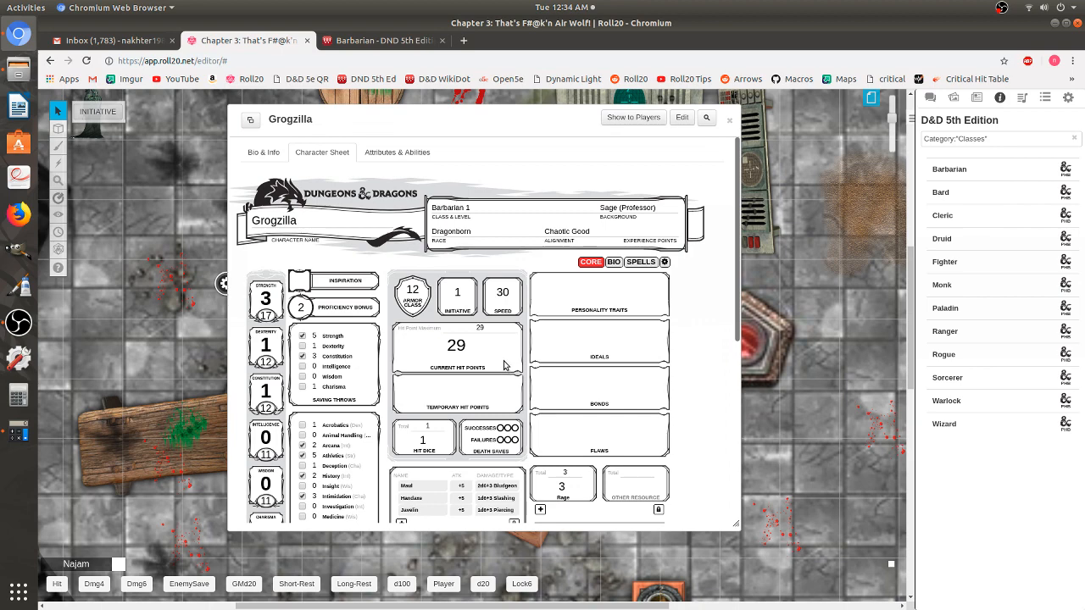
{"action": "scroll", "coordinate": [386, 307], "scroll_direction": "down", "scroll_amount": 4}
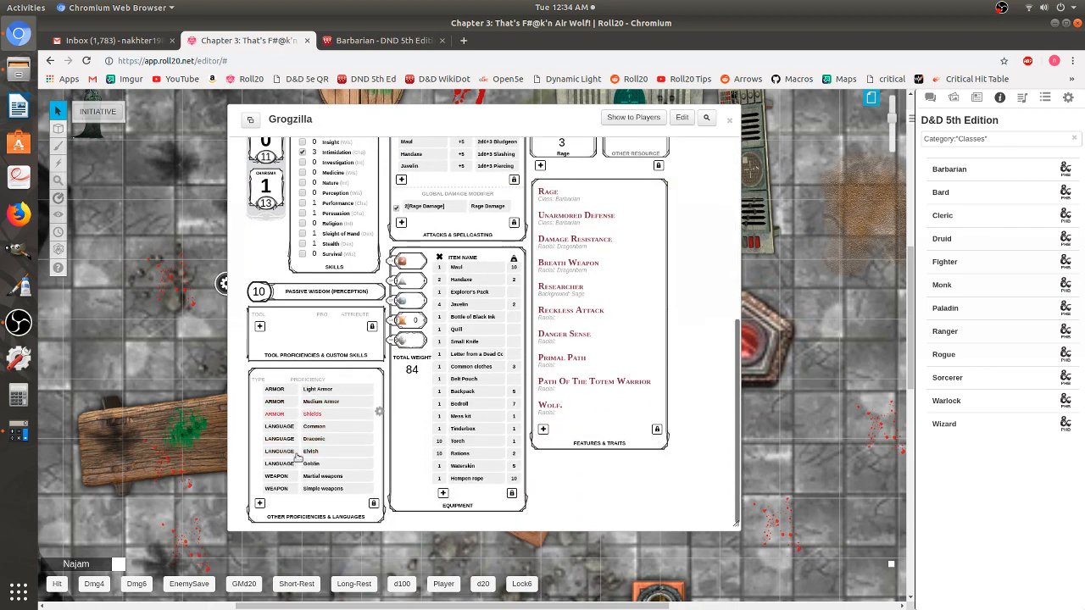
{"action": "scroll", "coordinate": [508, 471], "scroll_direction": "up", "scroll_amount": 4}
{"action": "scroll", "coordinate": [508, 424], "scroll_direction": "up", "scroll_amount": 4}
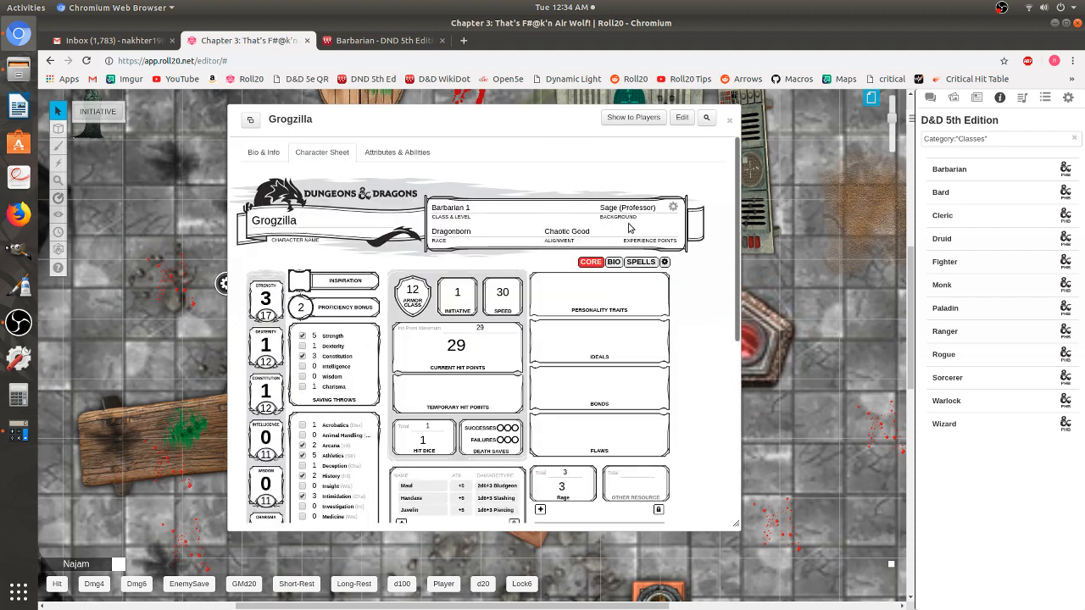
- Look over the sheet's Bio page, then switch to the Spells page
{"action": "left_click", "coordinate": [614, 262]}
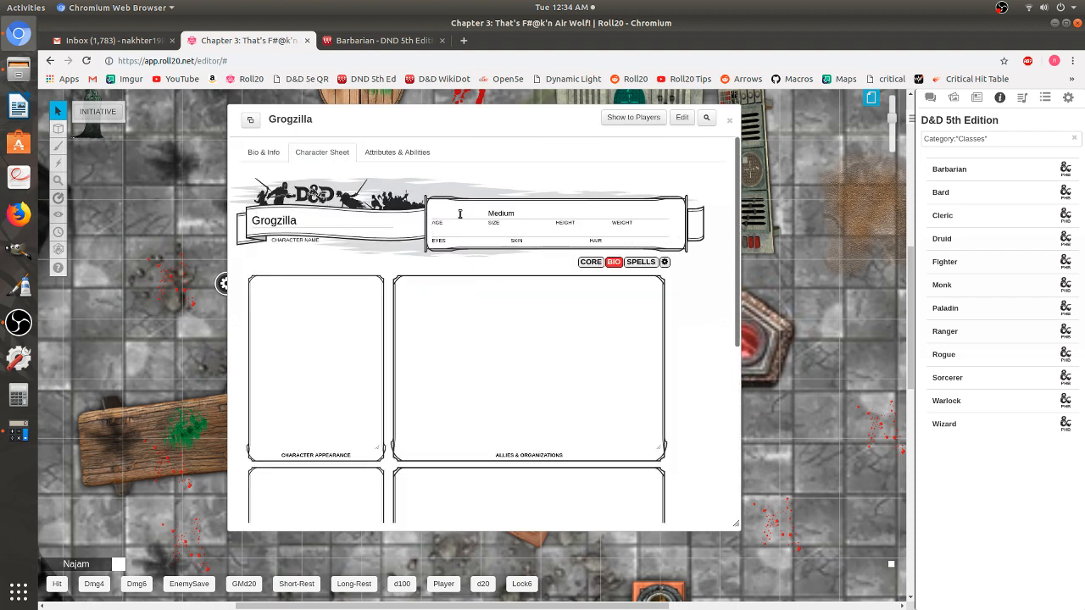
{"action": "scroll", "coordinate": [501, 322], "scroll_direction": "down", "scroll_amount": 7}
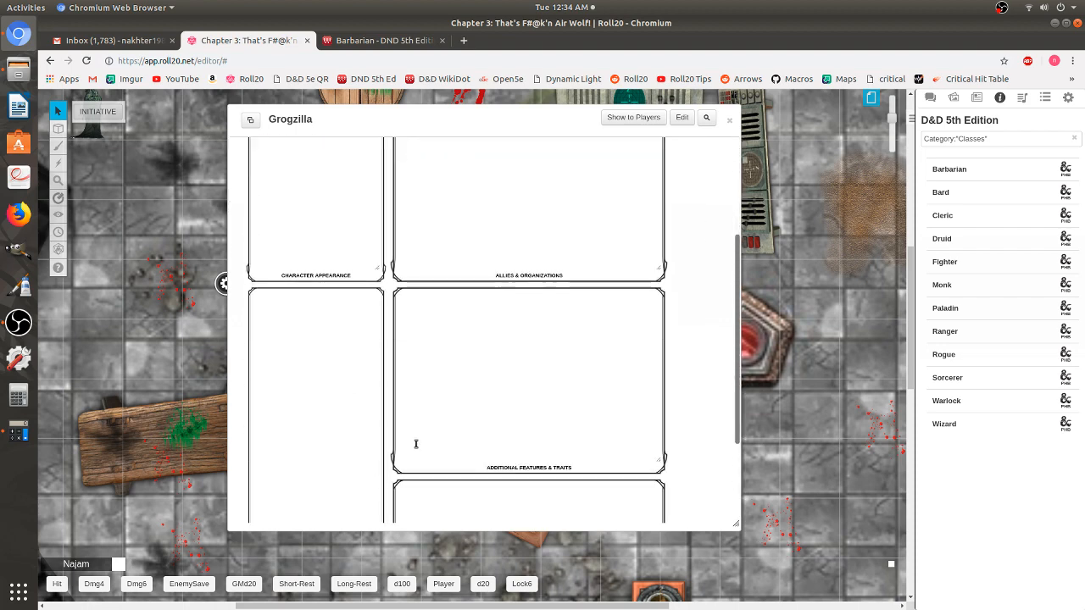
{"action": "scroll", "coordinate": [520, 285], "scroll_direction": "up", "scroll_amount": 6}
{"action": "scroll", "coordinate": [519, 285], "scroll_direction": "up", "scroll_amount": 1}
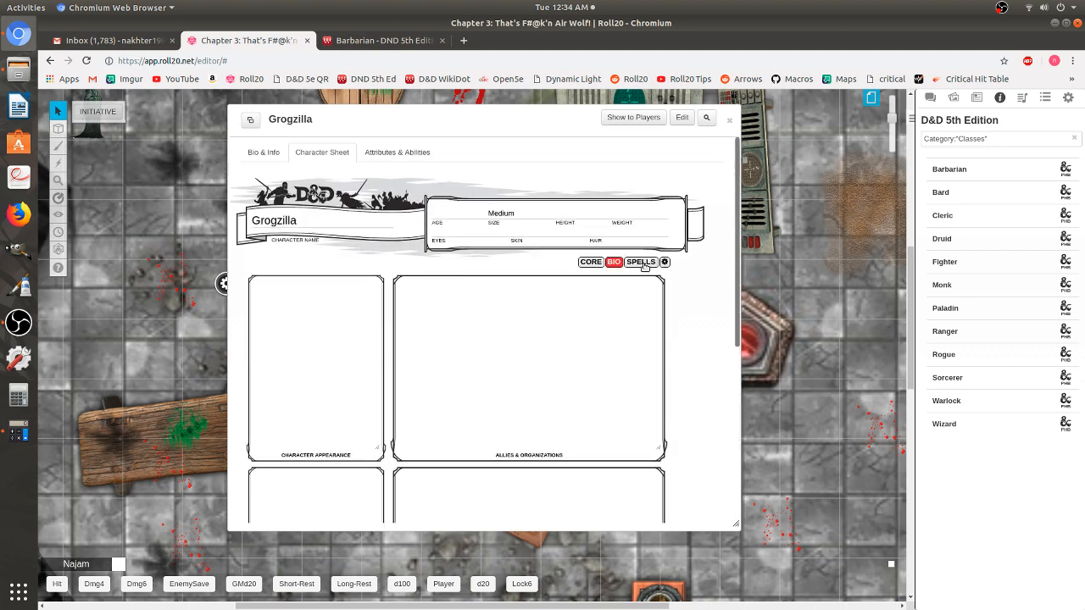
{"action": "left_click", "coordinate": [642, 263]}
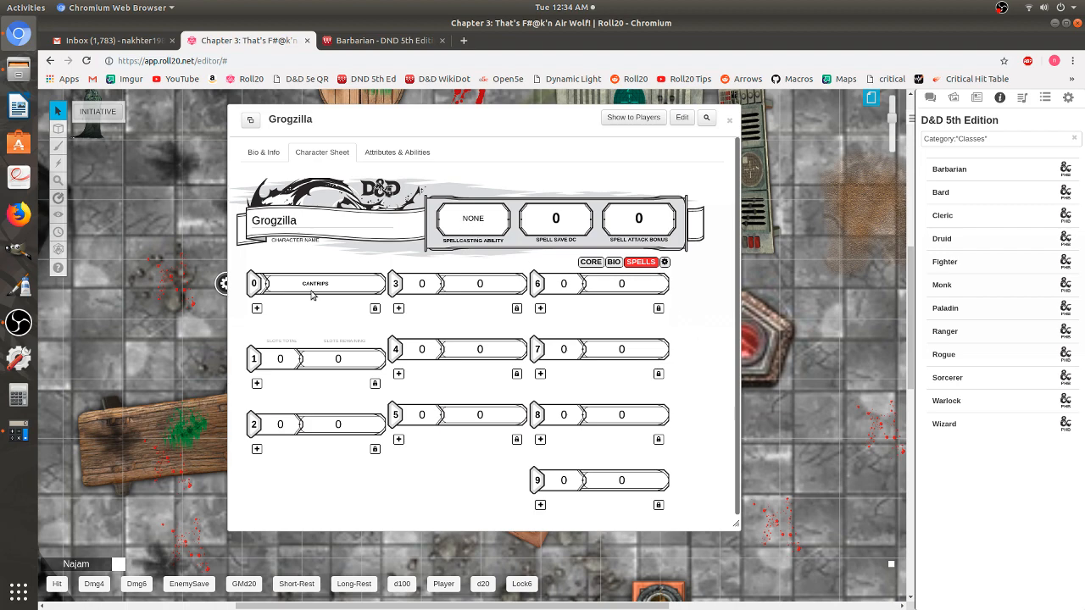
- In the sheet settings, set Roll Queries to Advantage Toggle and test advantage, disadvantage and normal
{"action": "left_click", "coordinate": [664, 262]}
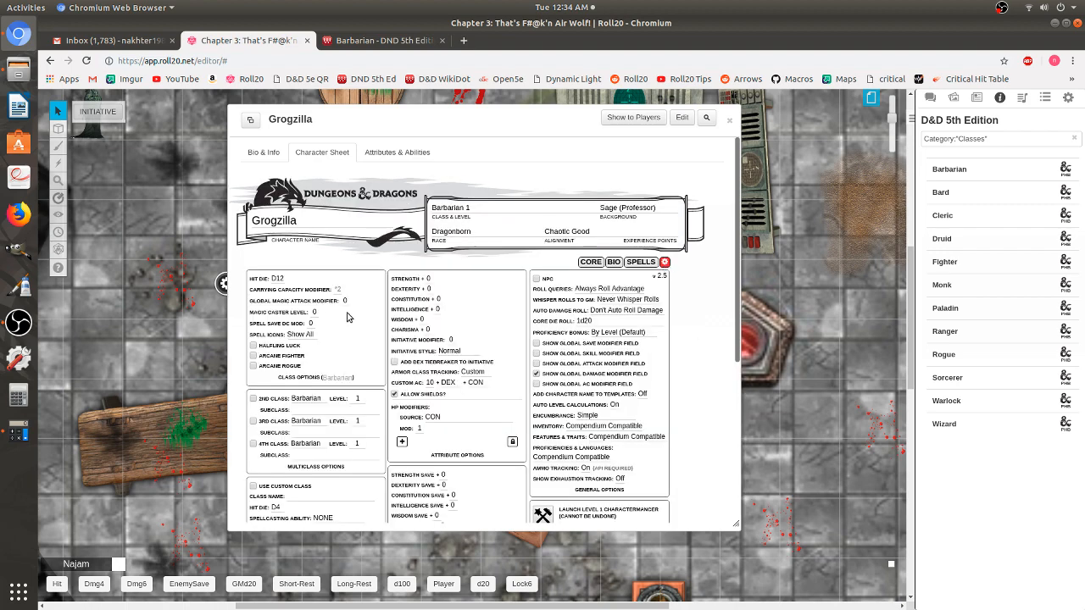
{"action": "scroll", "coordinate": [511, 314], "scroll_direction": "down", "scroll_amount": 2}
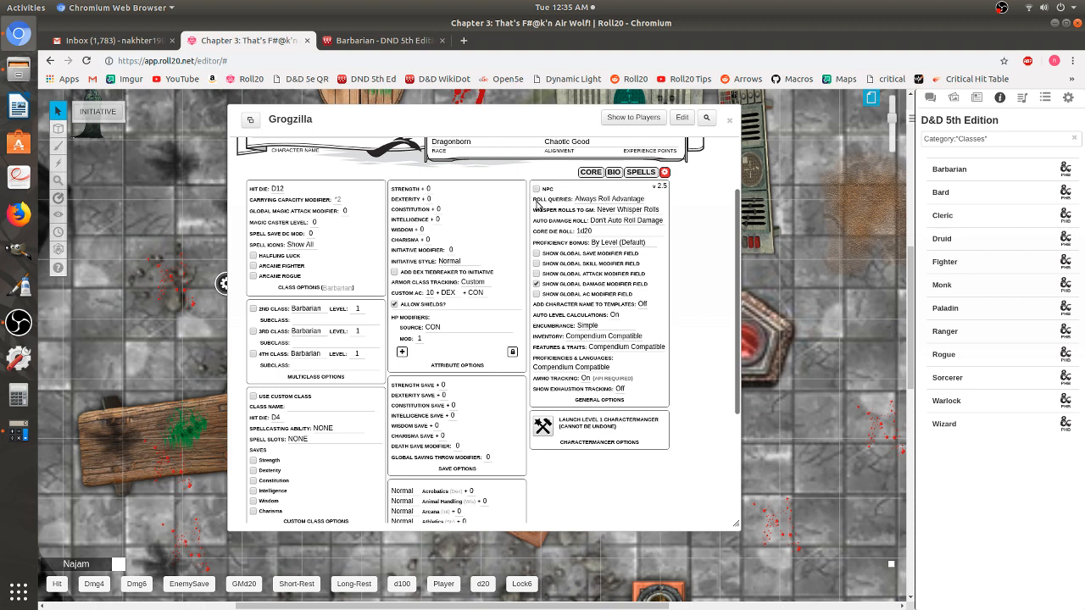
{"action": "left_click", "coordinate": [603, 200]}
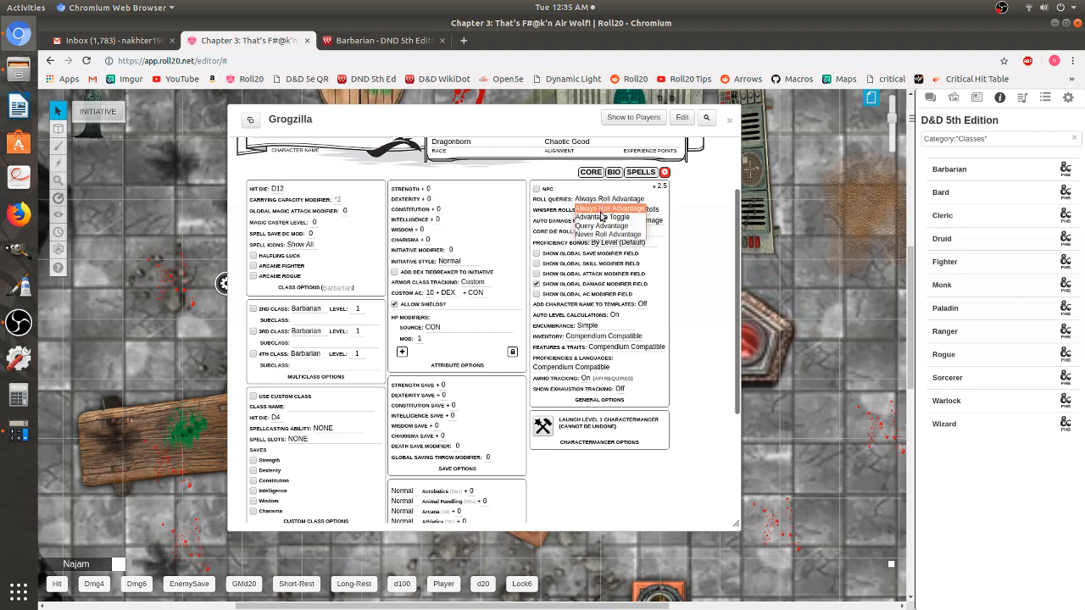
{"action": "left_click", "coordinate": [602, 217]}
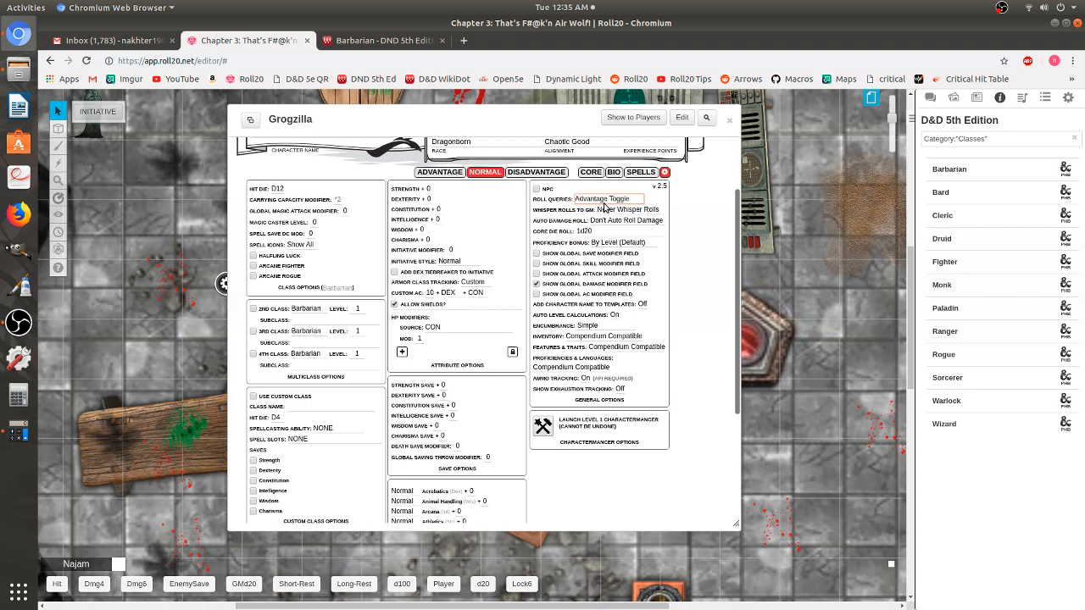
{"action": "left_click", "coordinate": [435, 174]}
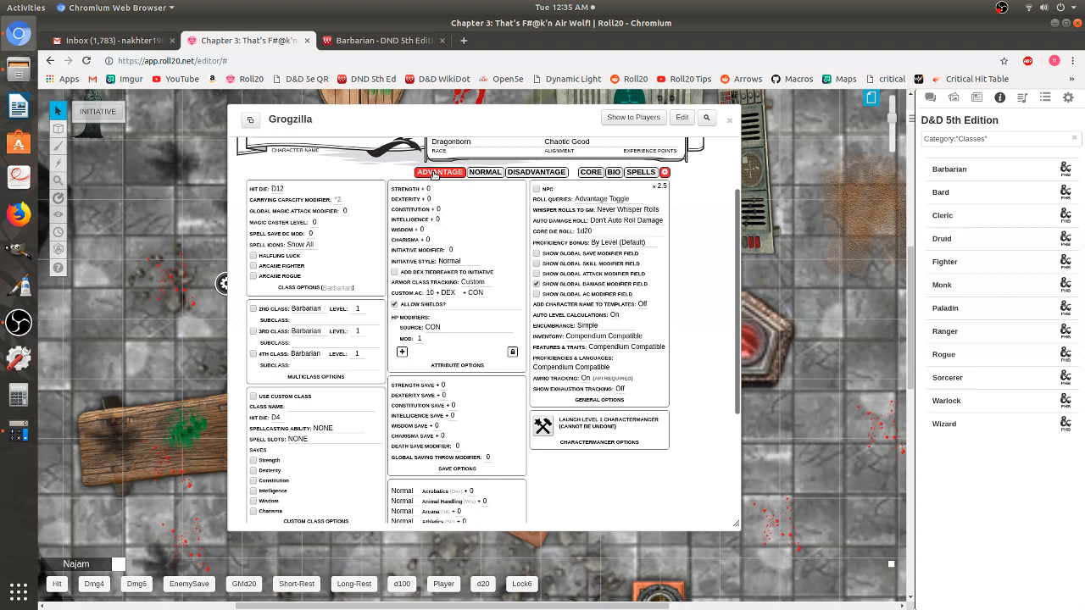
{"action": "left_click", "coordinate": [552, 179]}
{"action": "left_click", "coordinate": [485, 174]}
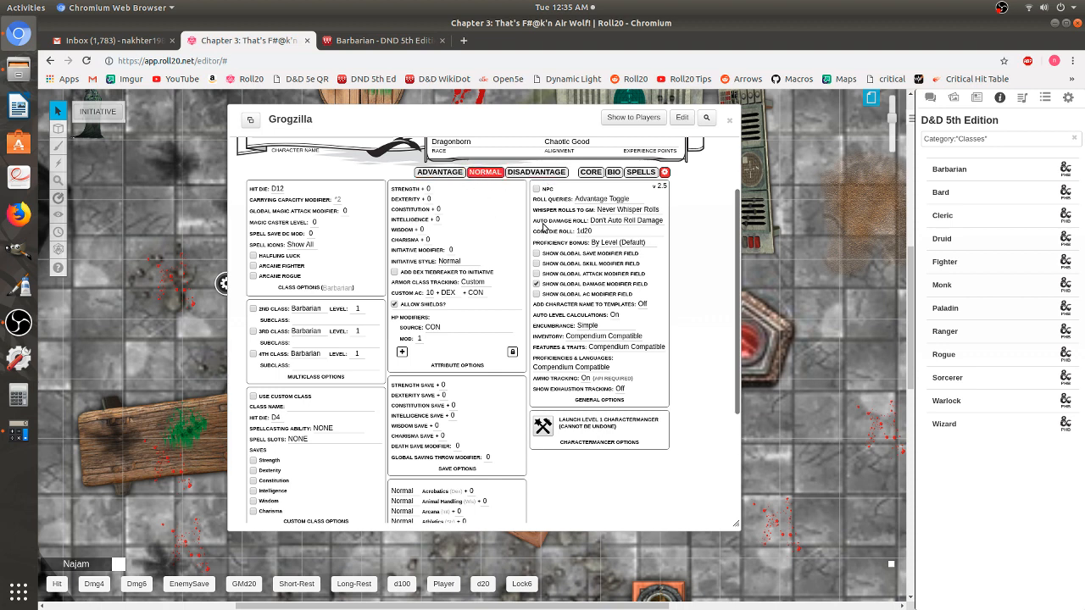
- Set Auto Damage Roll to Auto Roll Damage & Crit
{"action": "left_click", "coordinate": [611, 222]}
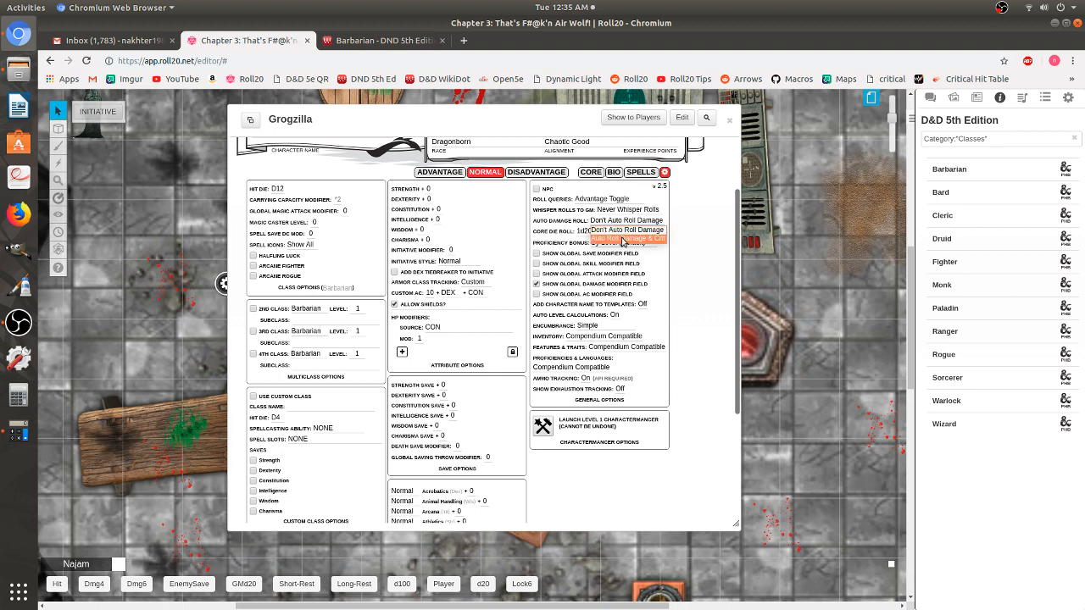
{"action": "left_click", "coordinate": [623, 240]}
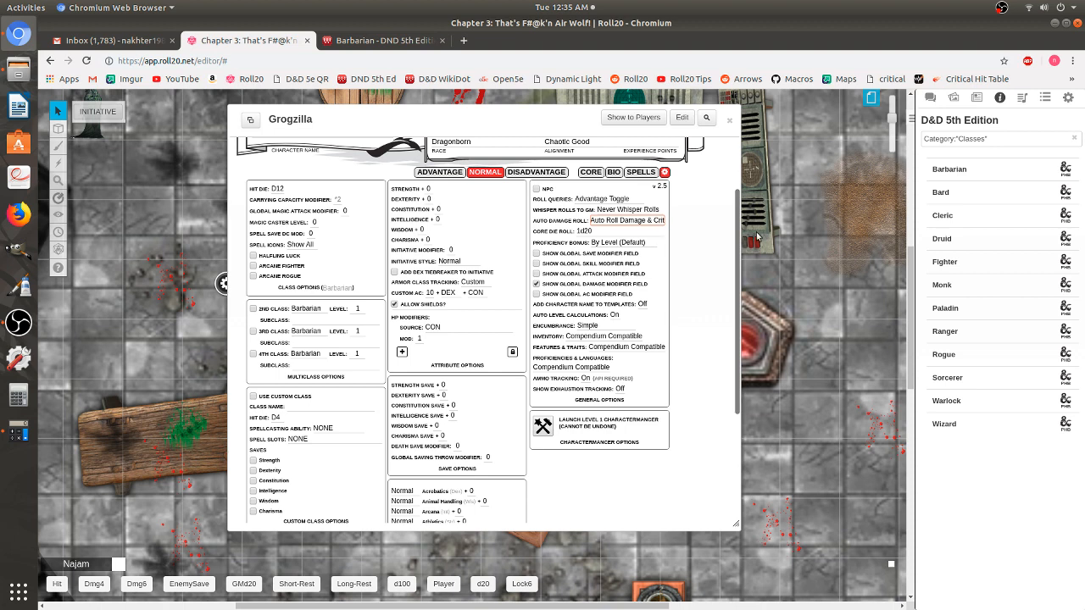
{"action": "left_click", "coordinate": [694, 231]}
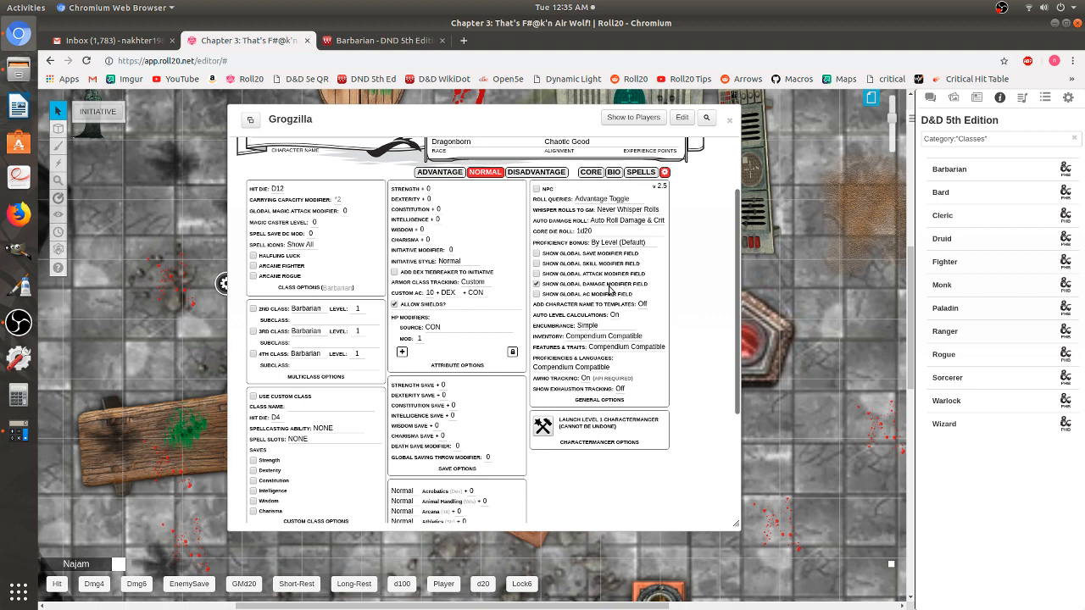
{"action": "left_click", "coordinate": [591, 173]}
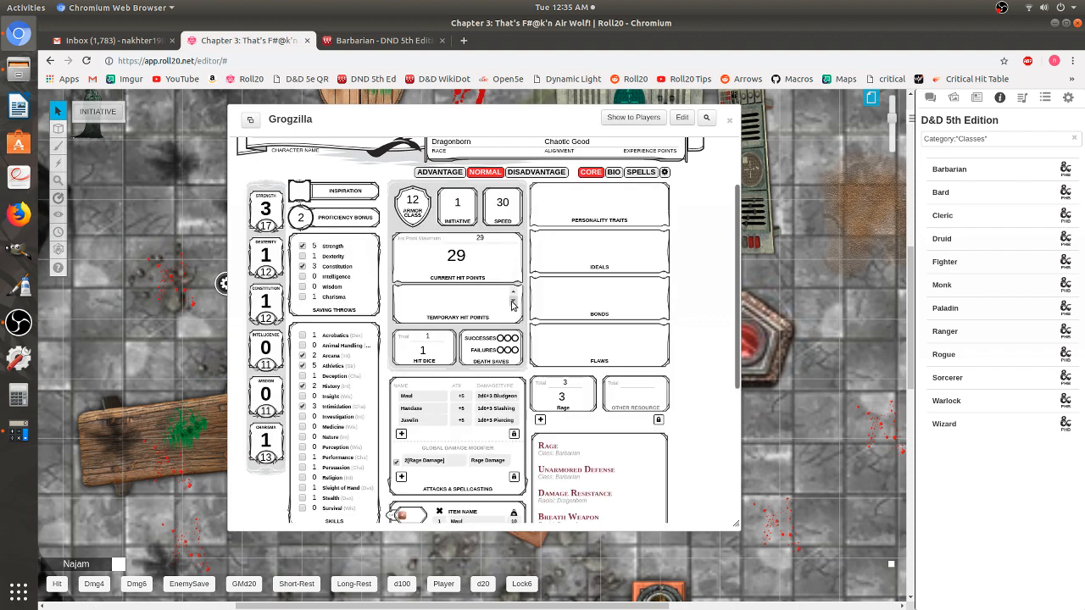
{"action": "scroll", "coordinate": [512, 305], "scroll_direction": "down", "scroll_amount": 2}
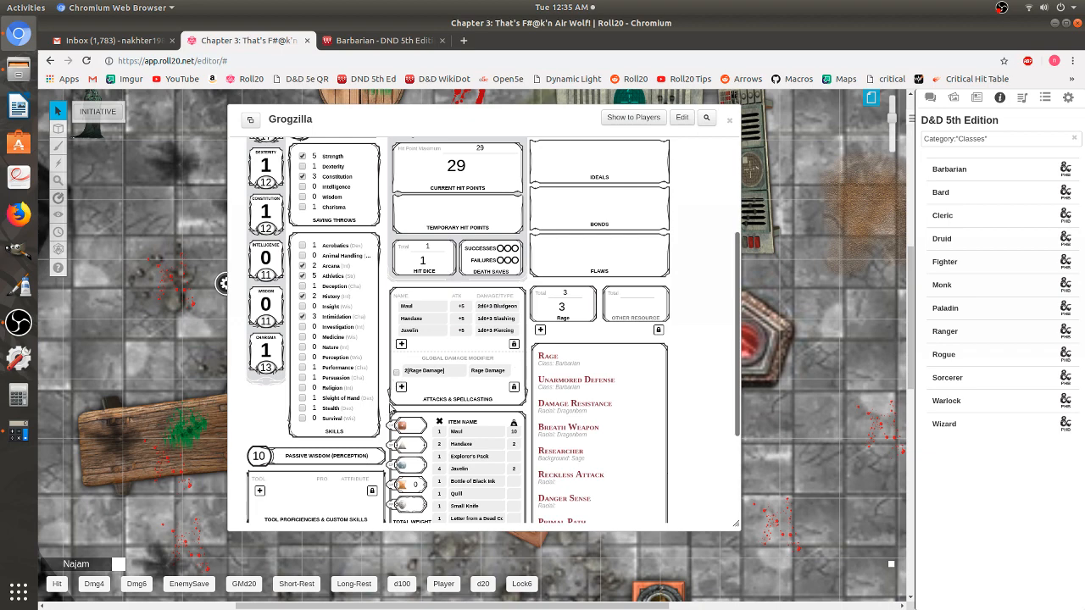
{"action": "scroll", "coordinate": [593, 377], "scroll_direction": "up", "scroll_amount": 4}
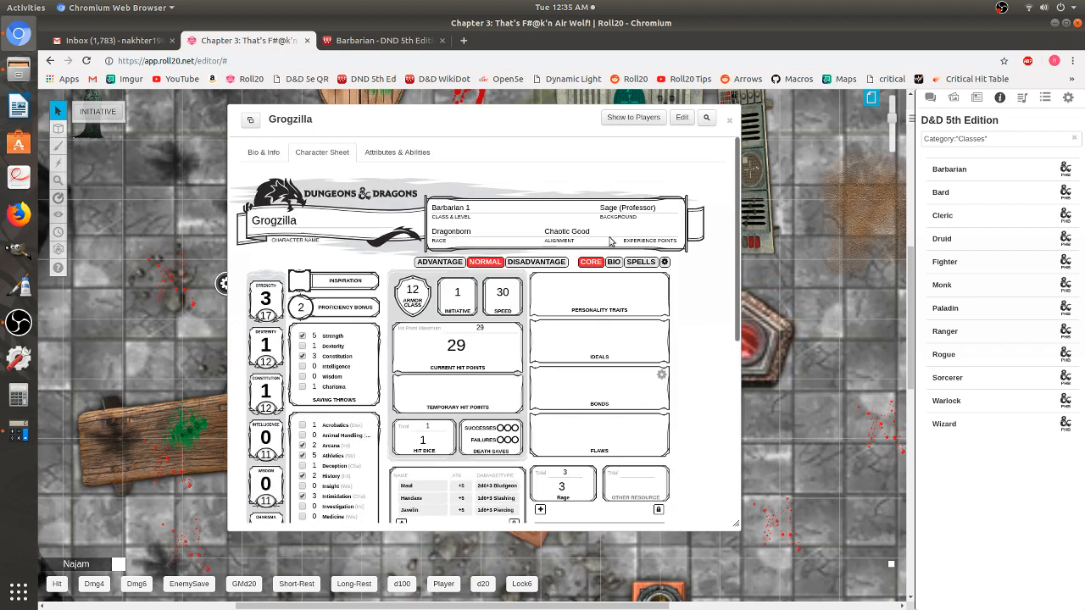
{"action": "left_click", "coordinate": [665, 262]}
{"action": "scroll", "coordinate": [603, 283], "scroll_direction": "down", "scroll_amount": 1}
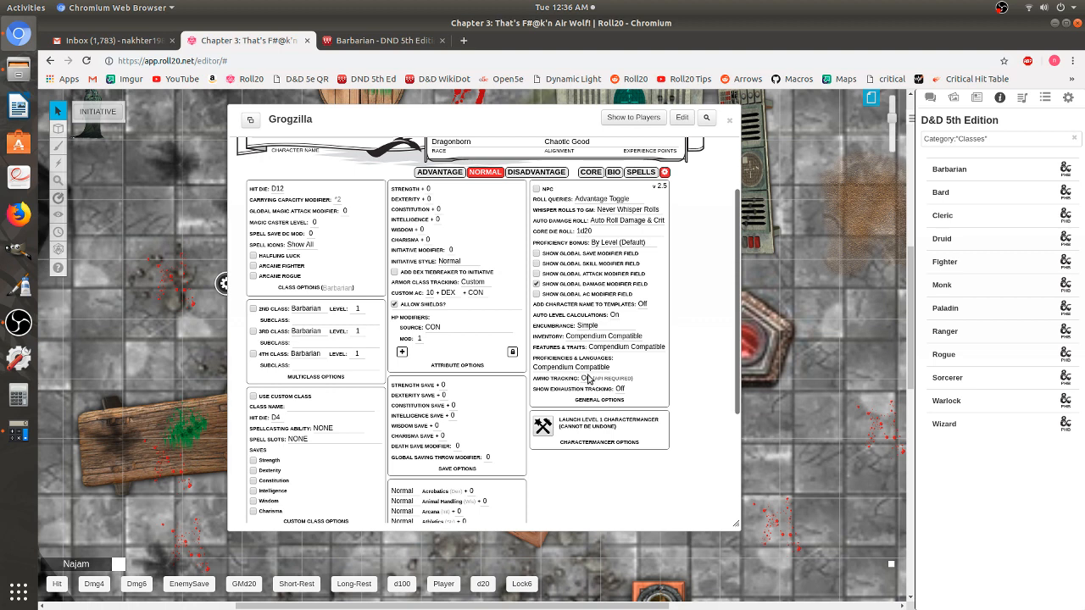
- Switch the Show Exhaustion Tracking setting to On
{"action": "mouse_move", "coordinate": [597, 373]}
{"action": "left_click", "coordinate": [621, 390]}
{"action": "left_click", "coordinate": [621, 401]}
- On the Core page, test the Exhaustion Level field and leave it at 0
{"action": "left_click", "coordinate": [594, 172]}
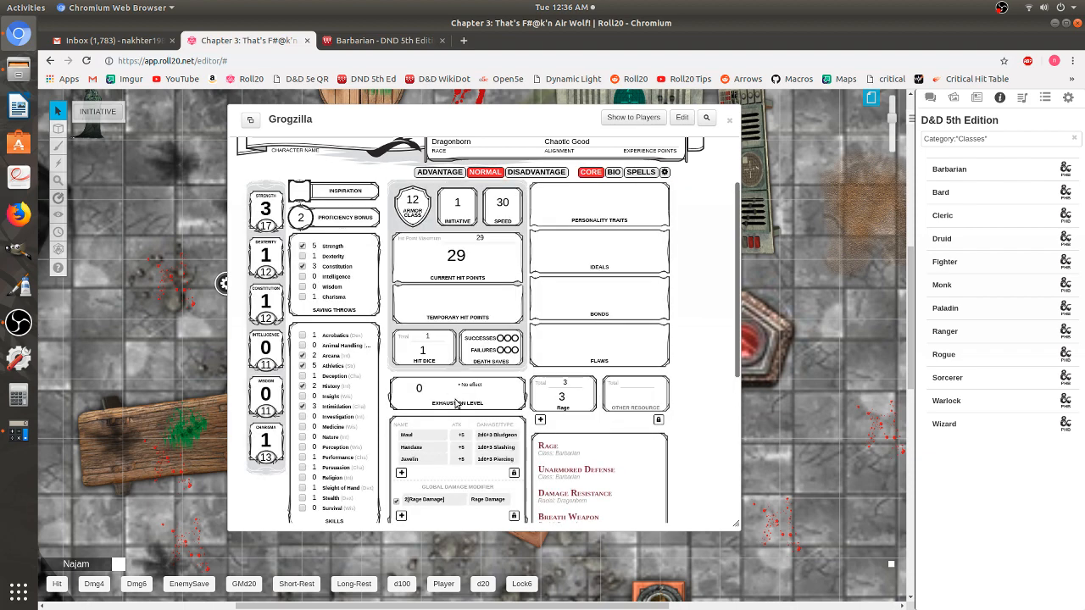
{"action": "scroll", "coordinate": [458, 397], "scroll_direction": "down", "scroll_amount": 3}
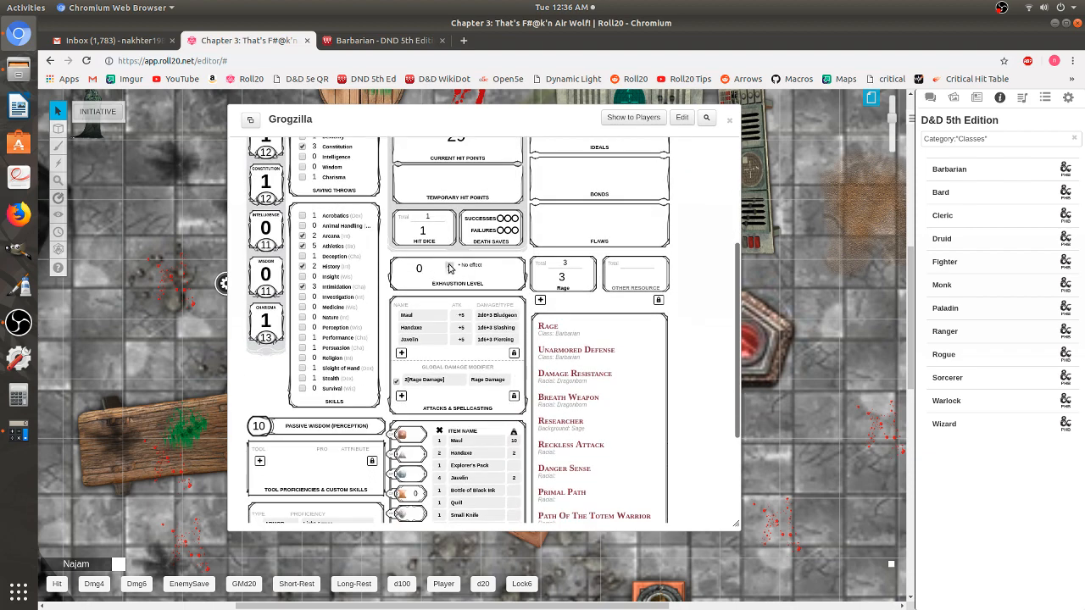
{"action": "left_click", "coordinate": [451, 267]}
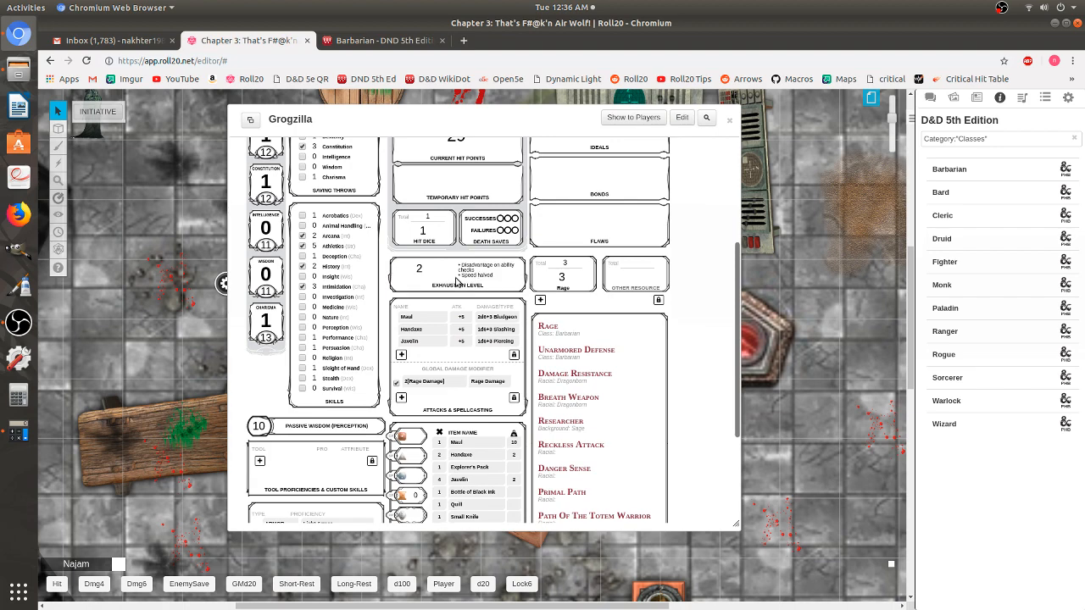
{"action": "left_click", "coordinate": [450, 272]}
{"action": "left_click", "coordinate": [450, 271]}
{"action": "scroll", "coordinate": [483, 271], "scroll_direction": "up", "scroll_amount": 4}
{"action": "left_click", "coordinate": [666, 232]}
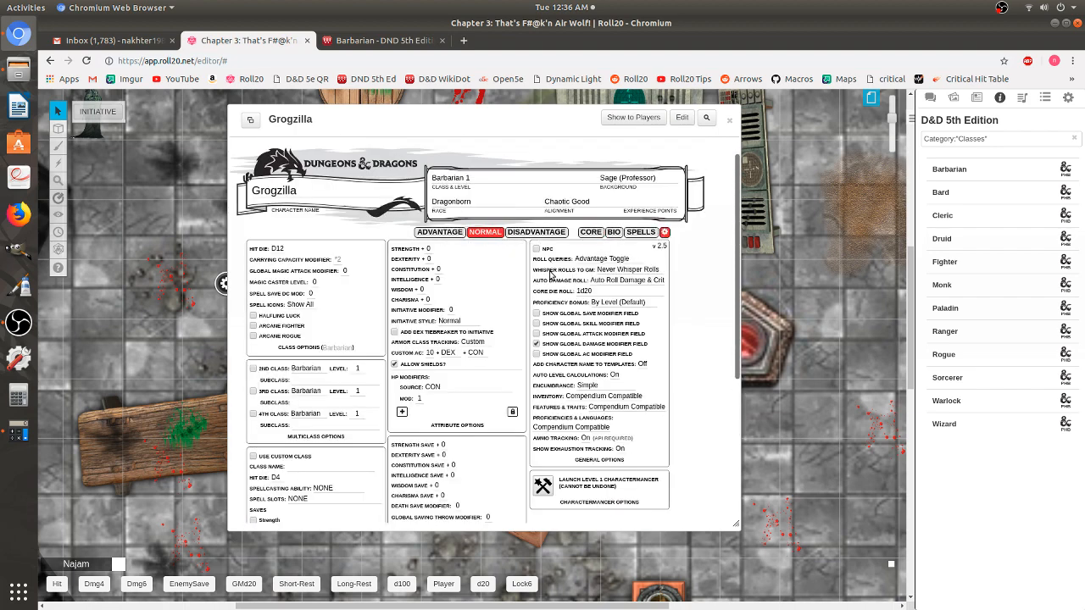
{"action": "scroll", "coordinate": [551, 274], "scroll_direction": "down", "scroll_amount": 5}
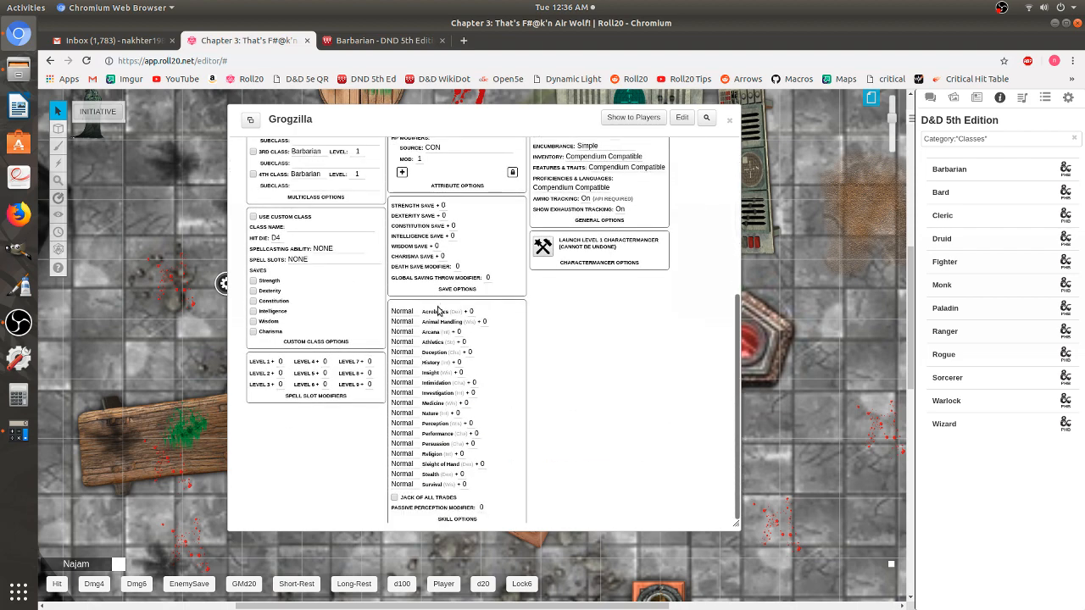
{"action": "scroll", "coordinate": [430, 343], "scroll_direction": "up", "scroll_amount": 3}
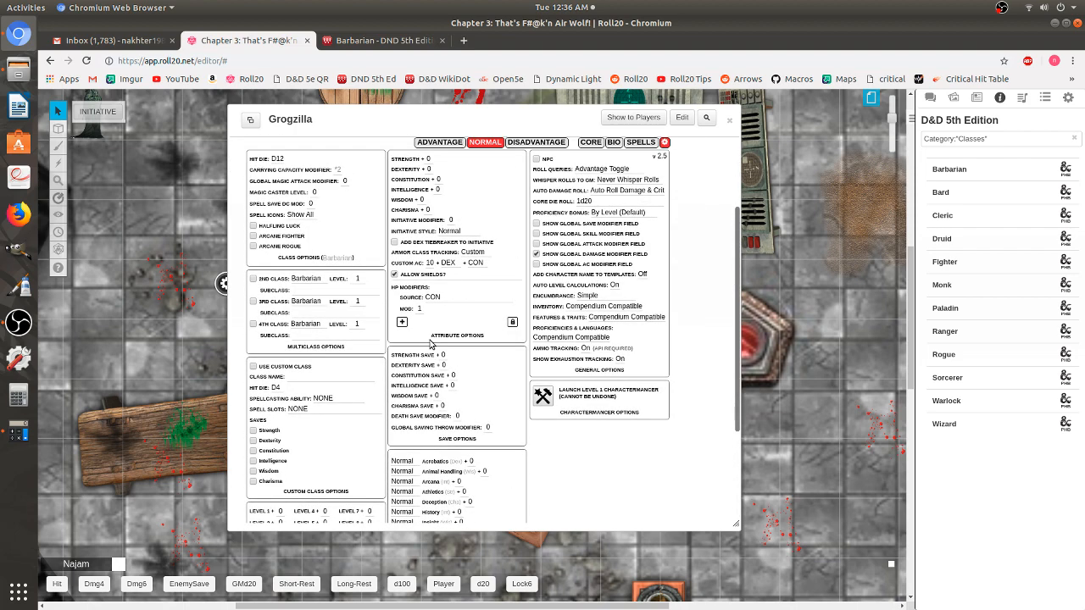
{"action": "scroll", "coordinate": [315, 347], "scroll_direction": "up", "scroll_amount": 1}
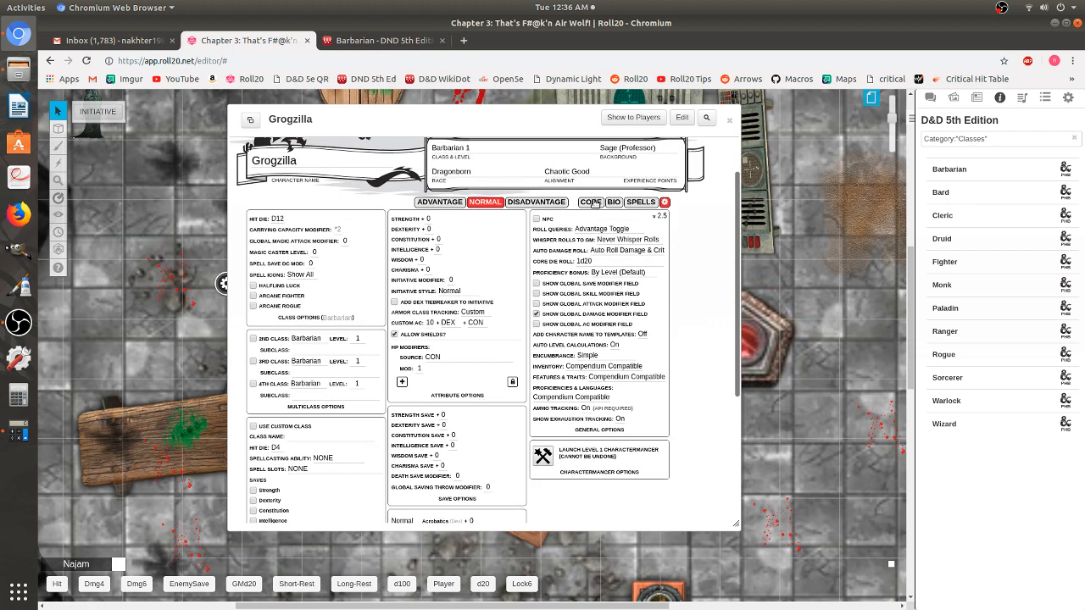
{"action": "left_click", "coordinate": [591, 203]}
{"action": "scroll", "coordinate": [486, 244], "scroll_direction": "up", "scroll_amount": 1}
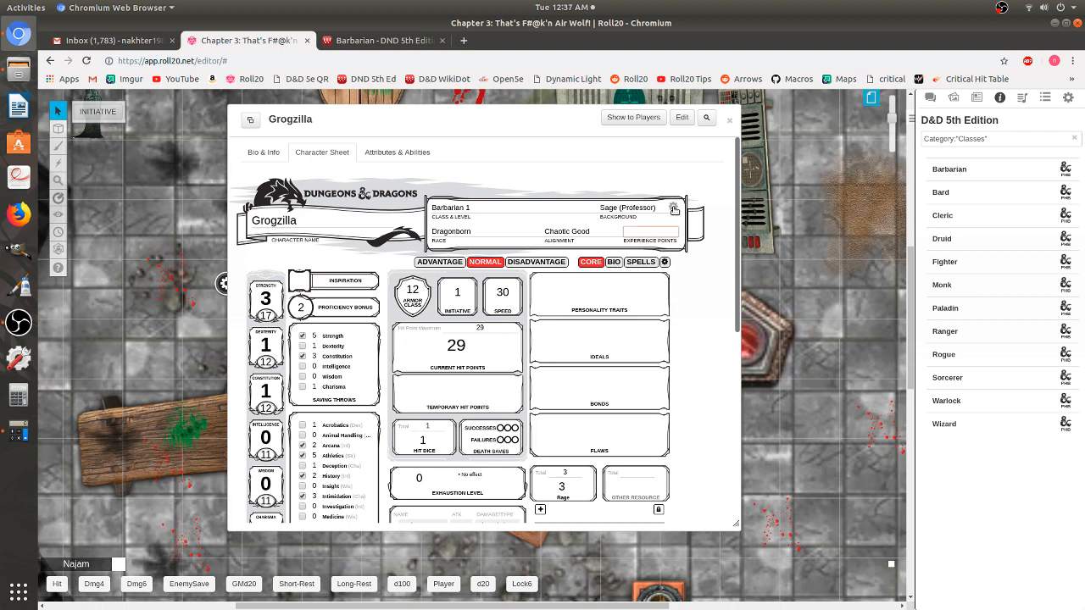
{"action": "left_click", "coordinate": [674, 208]}
{"action": "left_click", "coordinate": [674, 208]}
{"action": "scroll", "coordinate": [498, 412], "scroll_direction": "down", "scroll_amount": 4}
{"action": "scroll", "coordinate": [499, 413], "scroll_direction": "down", "scroll_amount": 2}
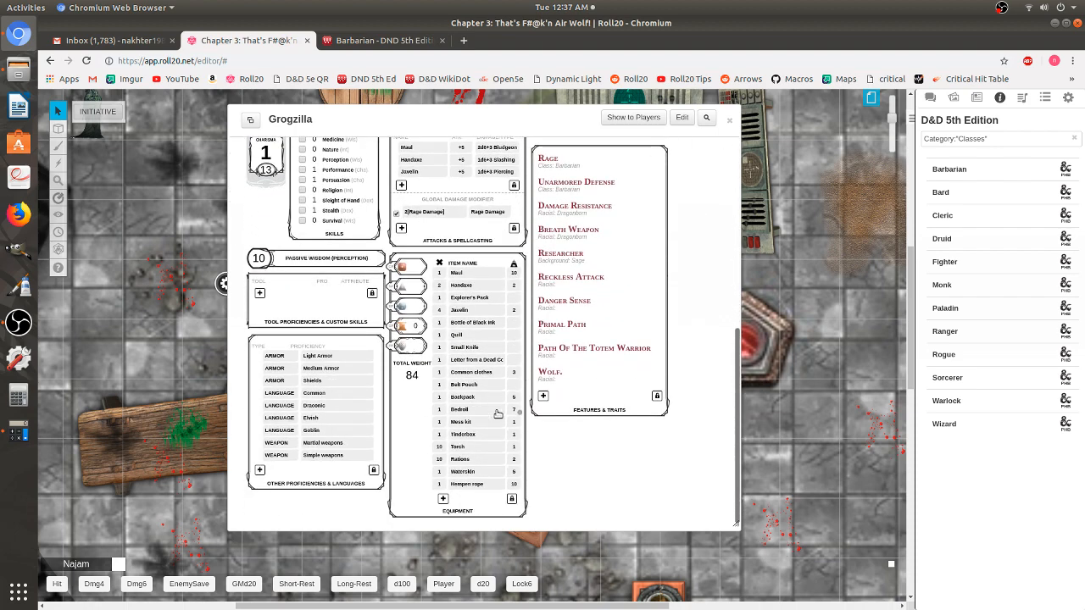
{"action": "scroll", "coordinate": [634, 421], "scroll_direction": "up", "scroll_amount": 1}
{"action": "scroll", "coordinate": [635, 420], "scroll_direction": "up", "scroll_amount": 10}
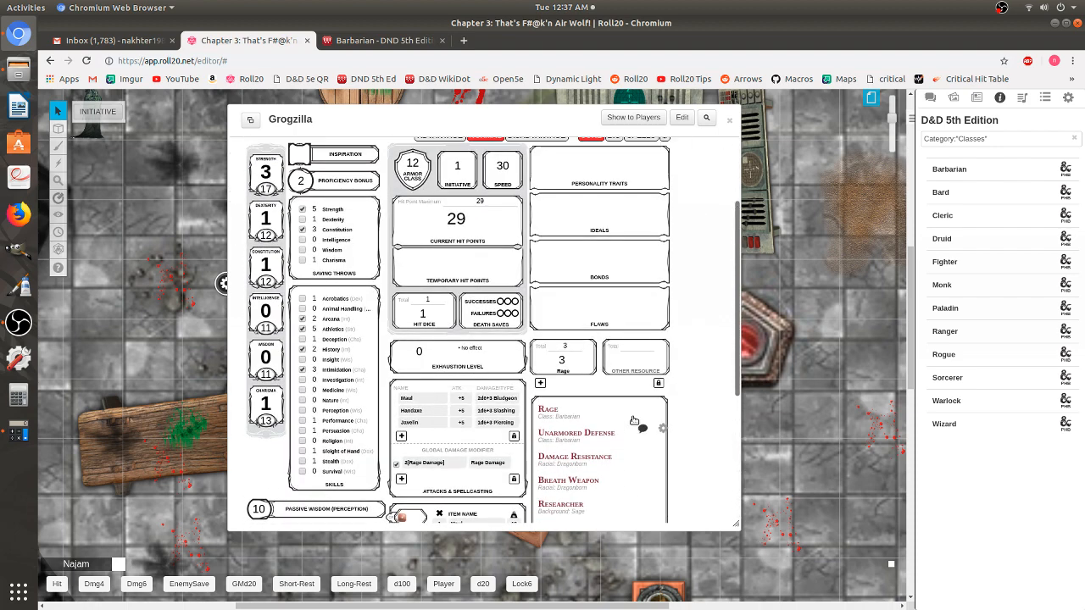